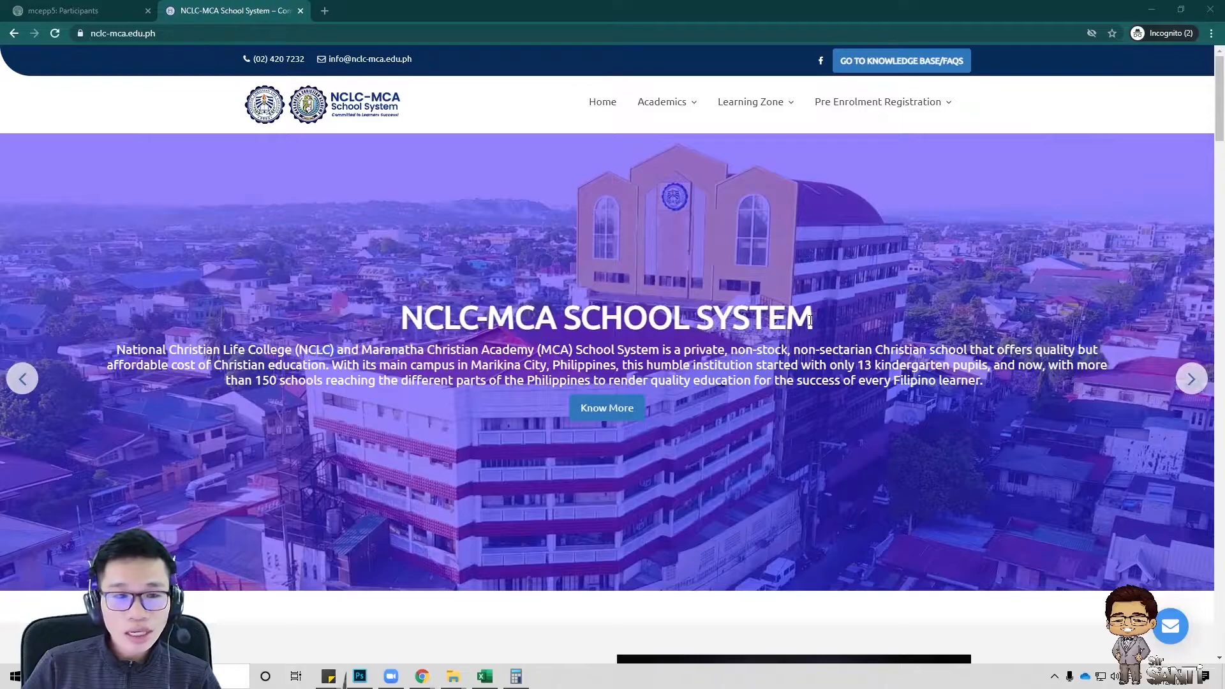
Open the Junior High School Grade 7 learning zone from the school website
mouse_move(751, 94)
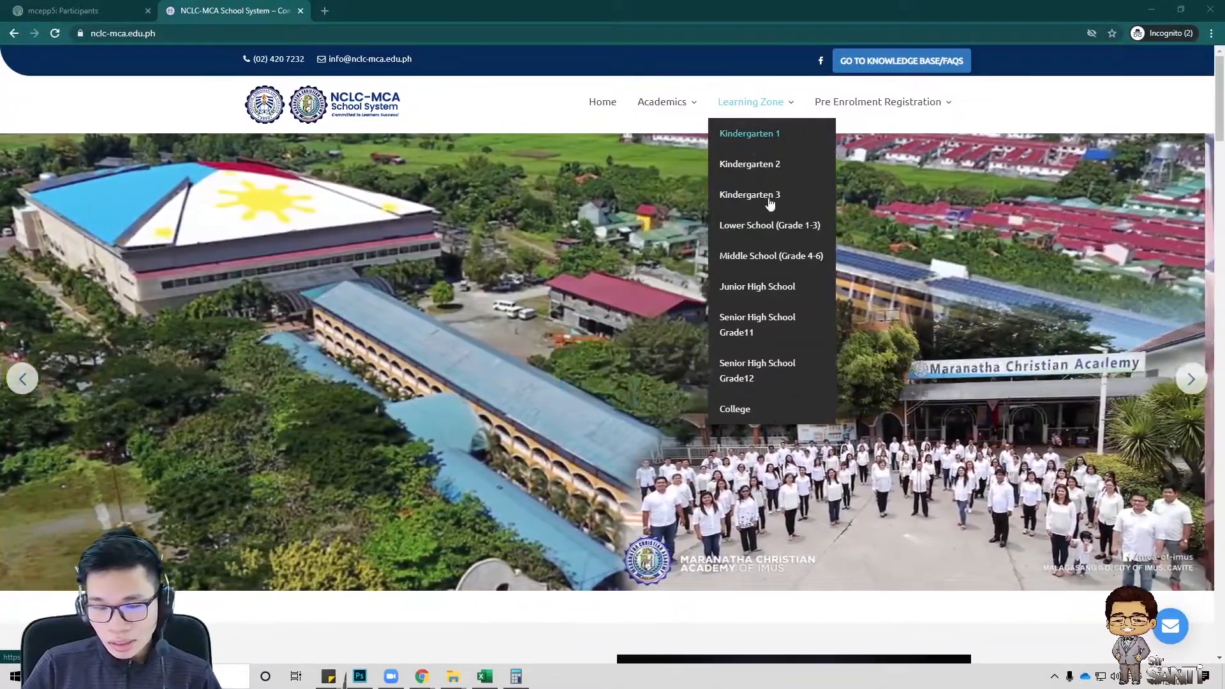
mouse_move(766, 227)
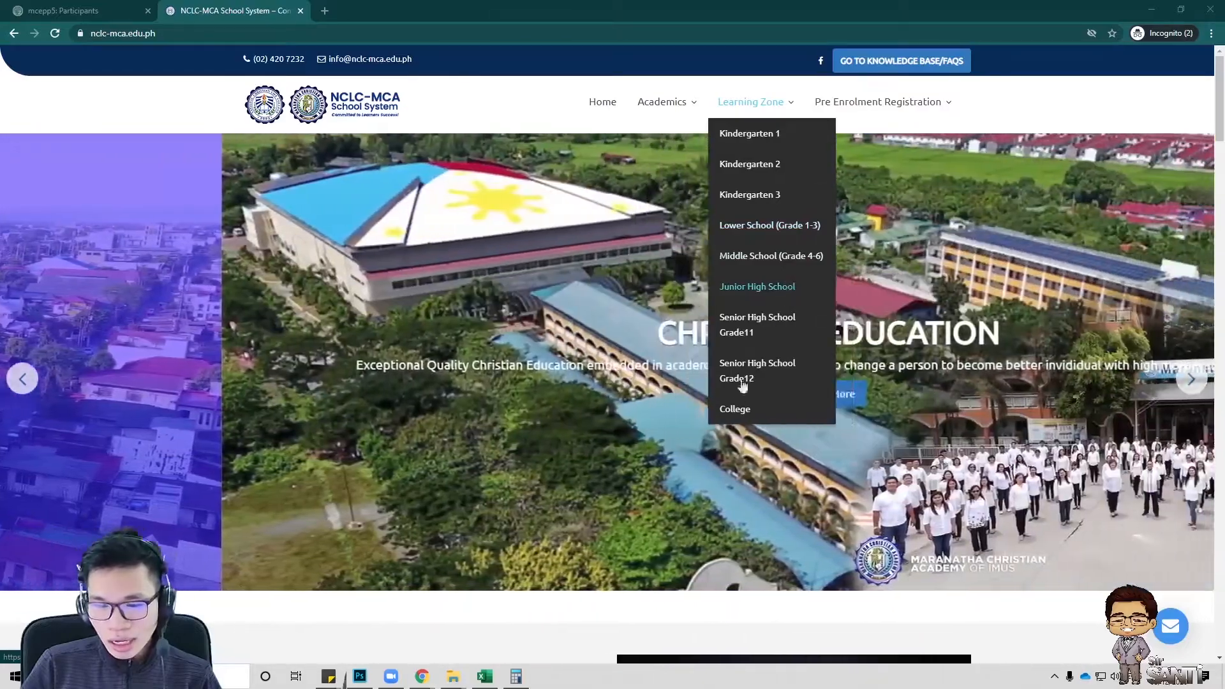
mouse_move(772, 295)
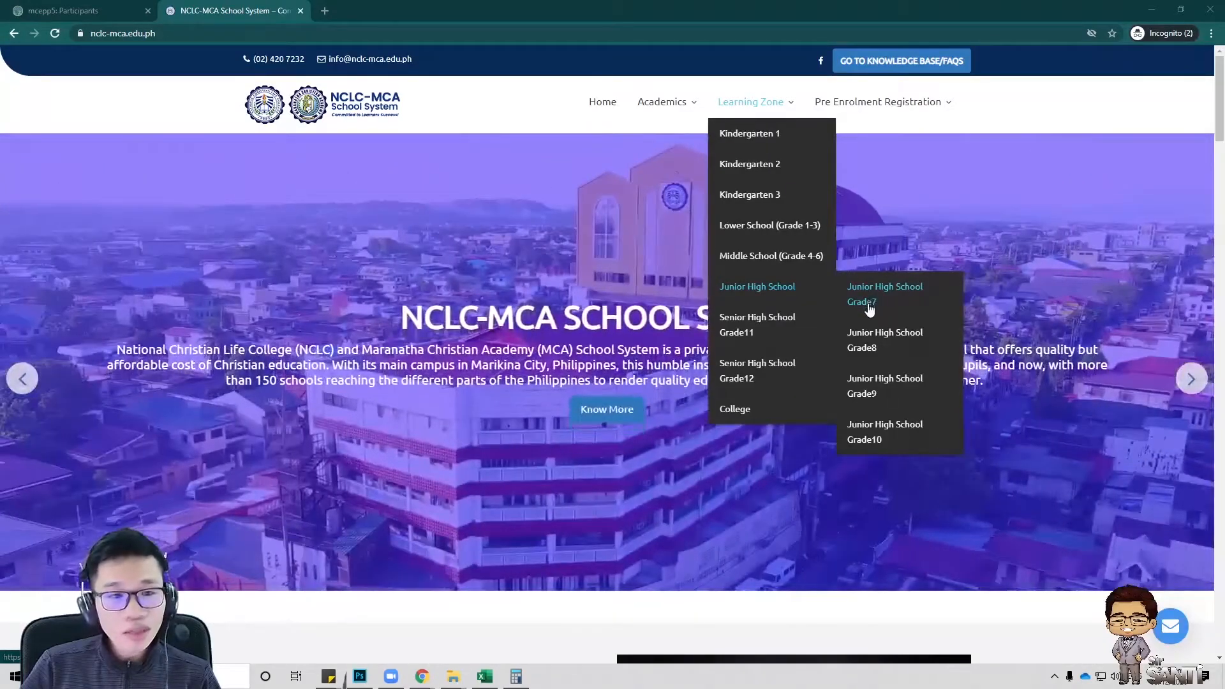
left_click(869, 309)
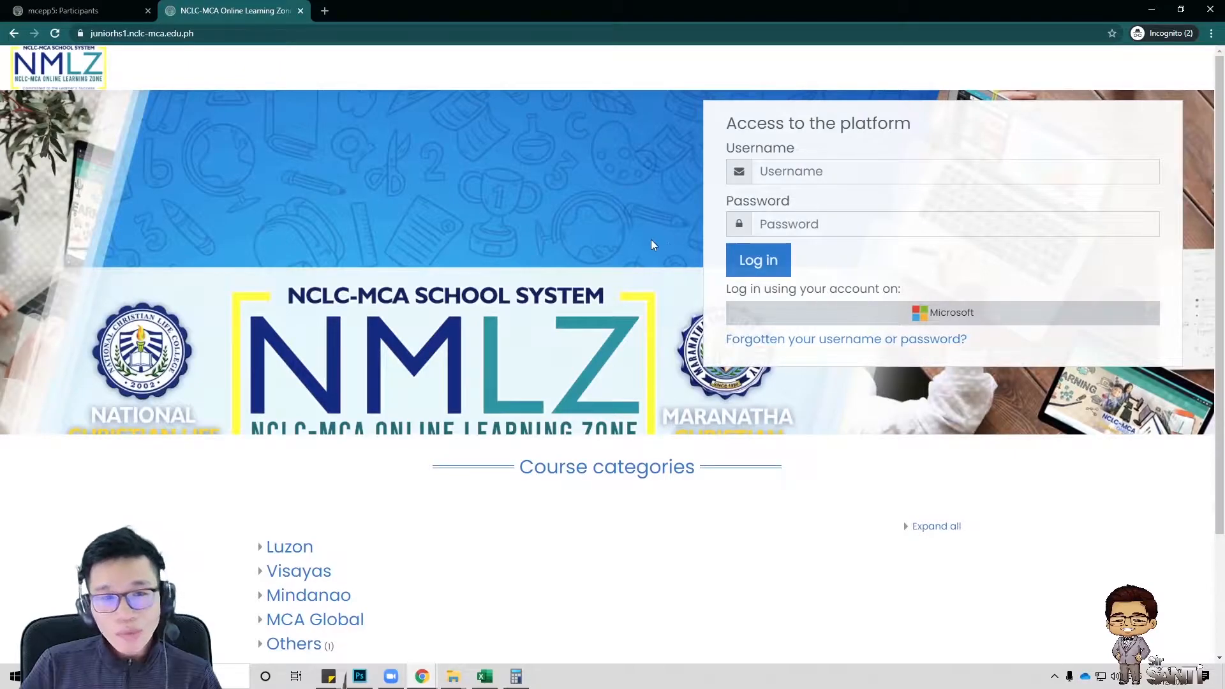
left_click(162, 34)
left_click(216, 34)
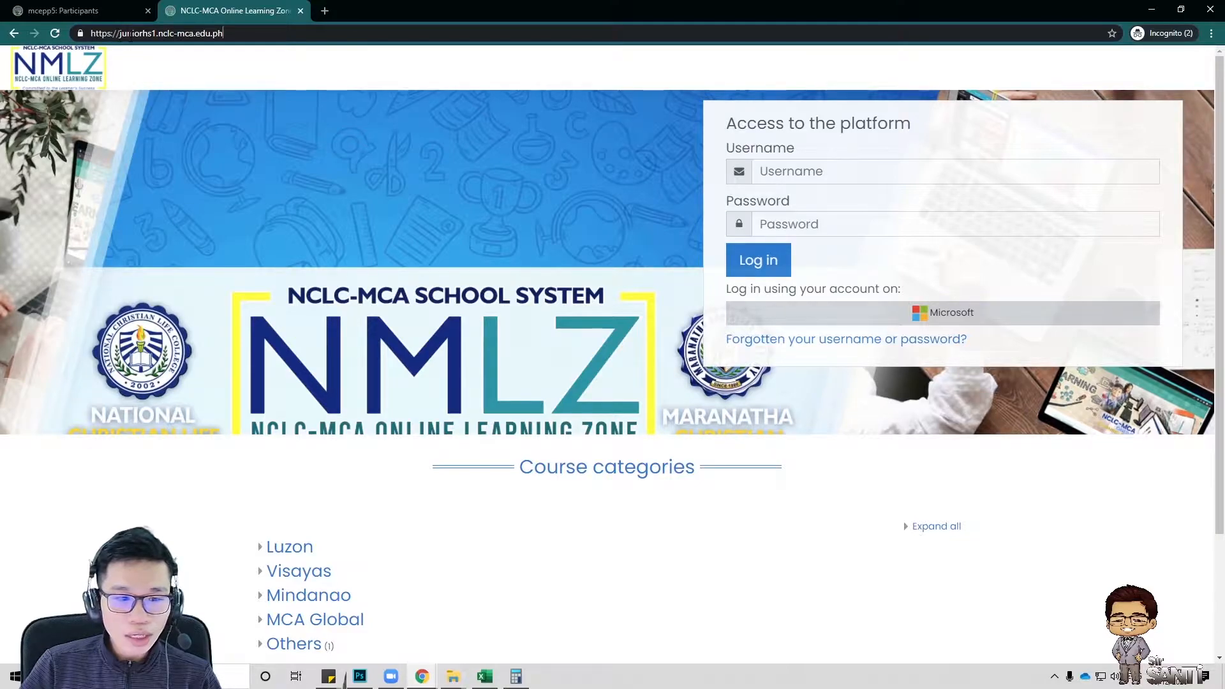
left_click_drag(121, 33, 224, 34)
left_click(255, 34)
left_click(400, 133)
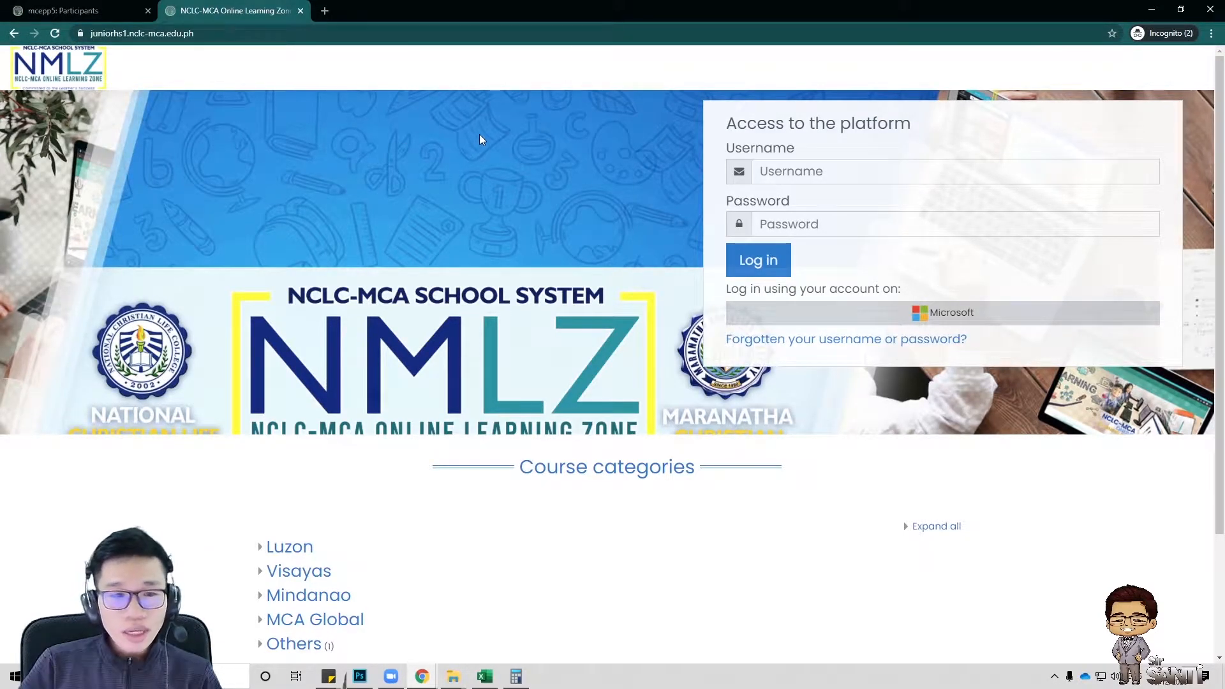
Log in to the learning platform with the account's username and password
left_click(845, 172)
type("s")
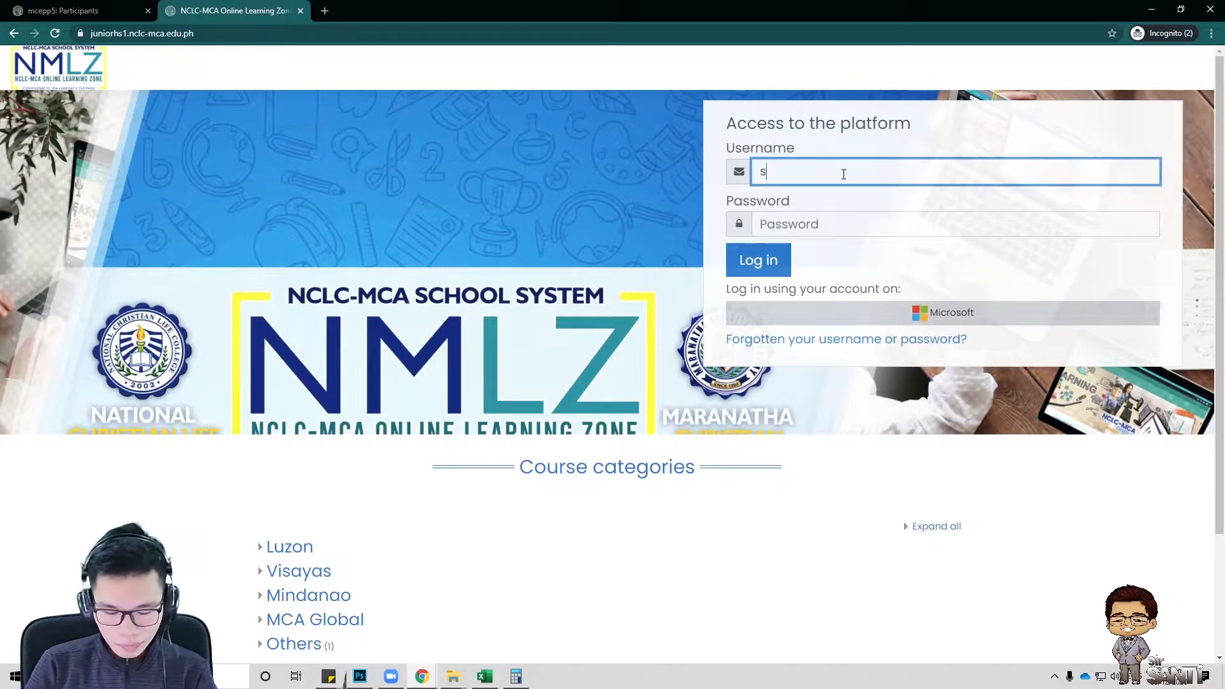
type("aintee")
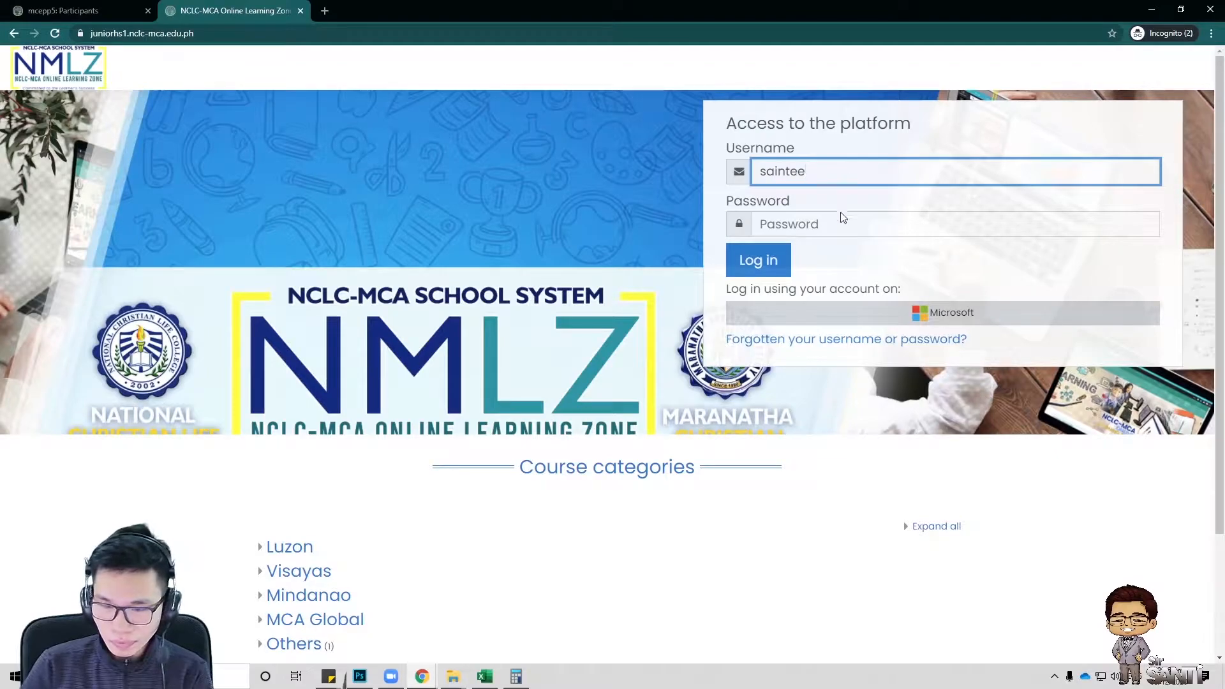
left_click(839, 226)
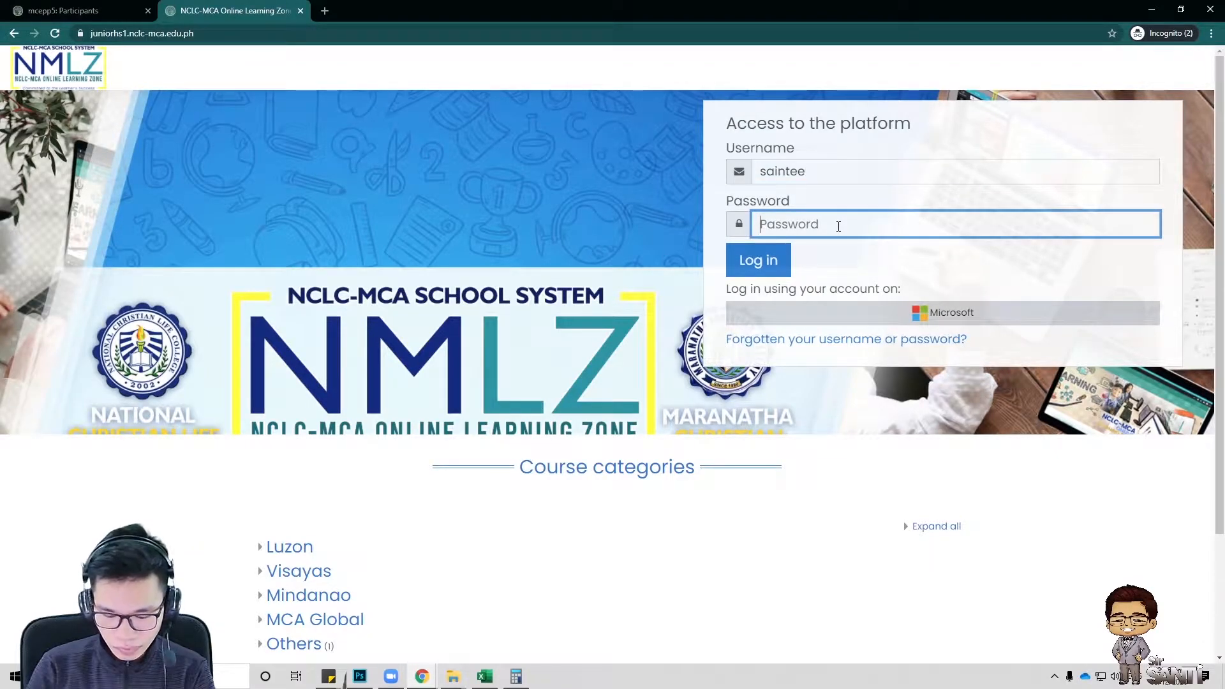
type("•••••••")
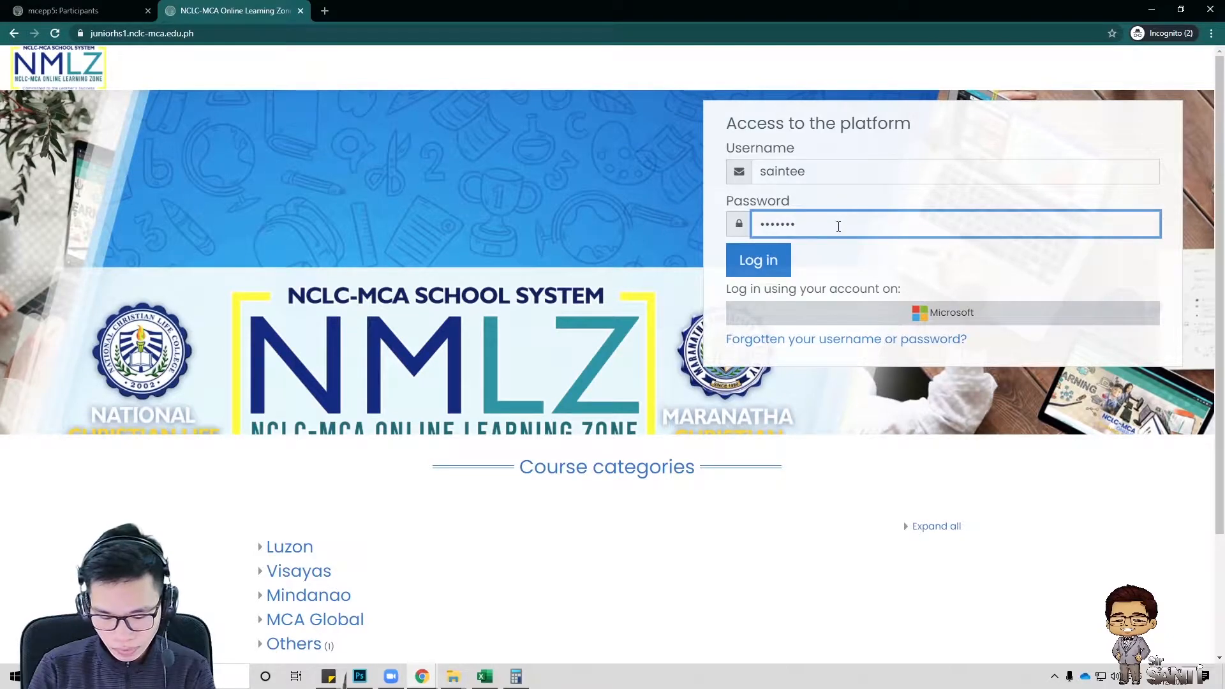
type("••")
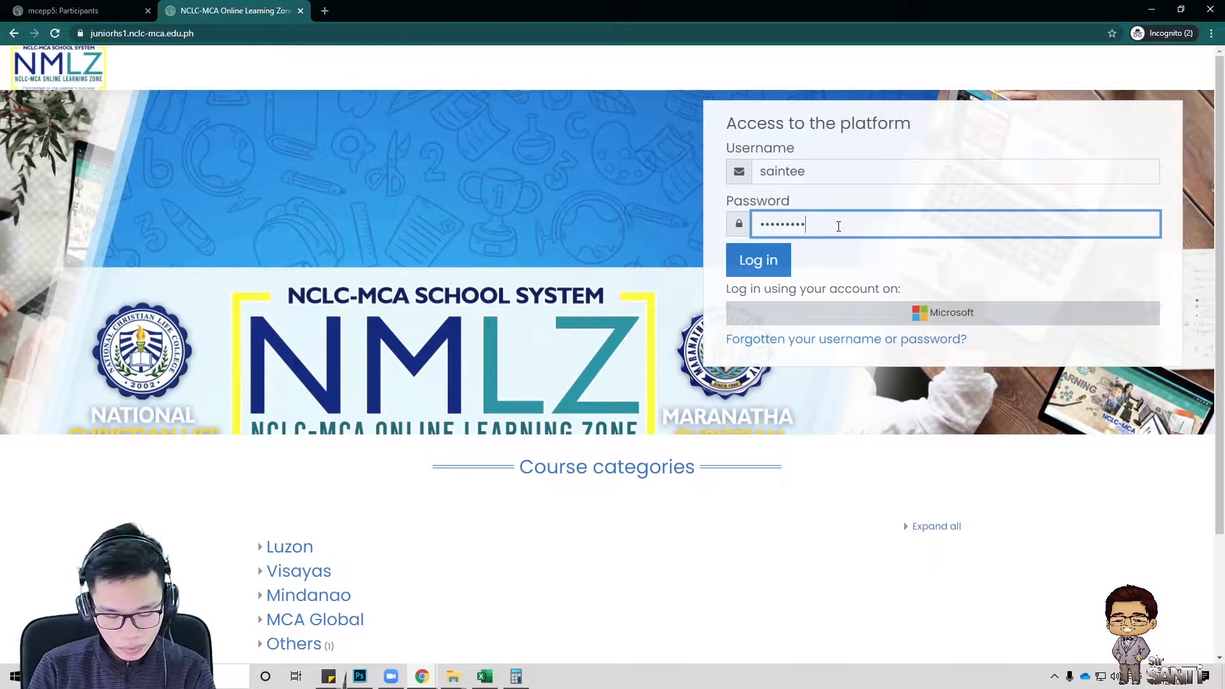
type("•")
key("Return")
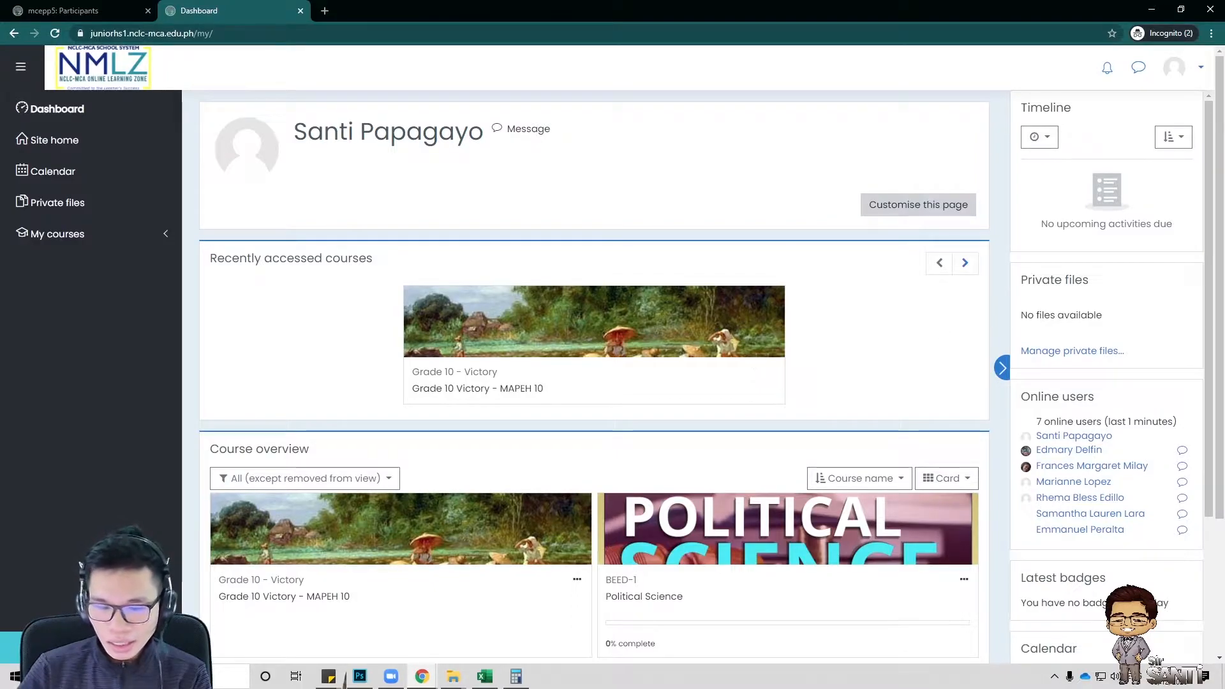
Open the Grade 10 Victory - MAPEH 10 course from the recently accessed courses
scroll(793, 415, "down", 2)
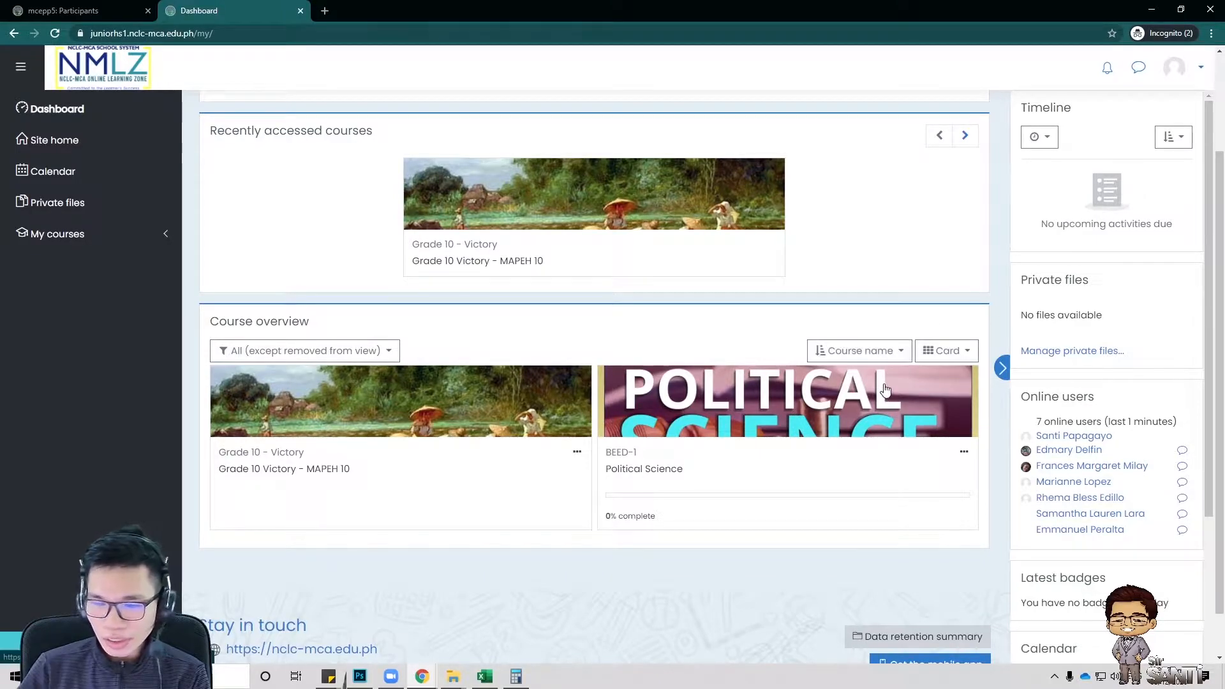
scroll(887, 388, "up", 2)
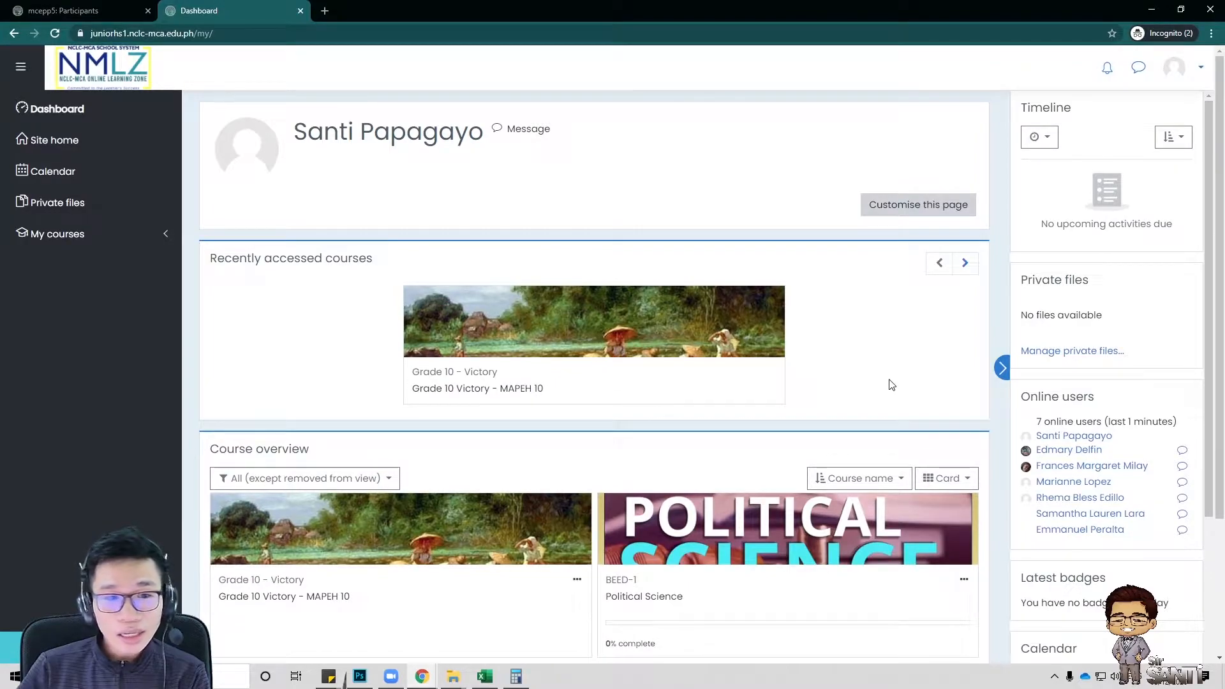
left_click(538, 390)
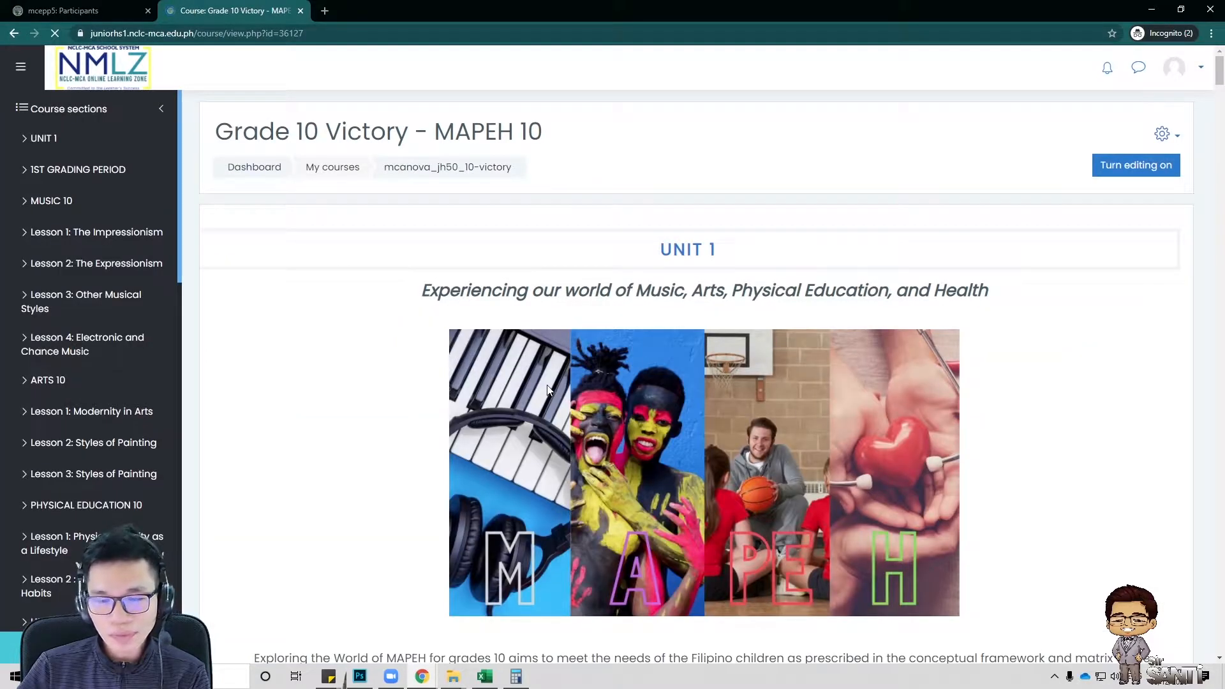
Look through the overview and the hidden H5P quizzes in Unit 1 of the MAPEH 10 course
scroll(551, 391, "down", 8)
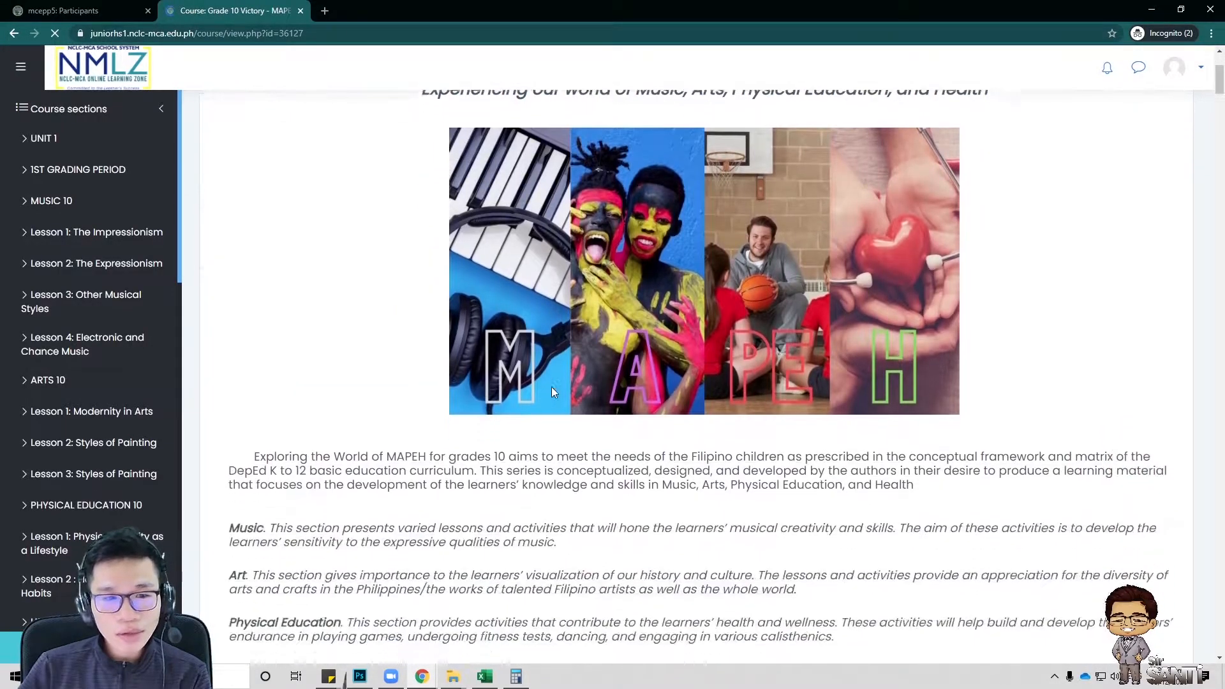
scroll(555, 392, "down", 3)
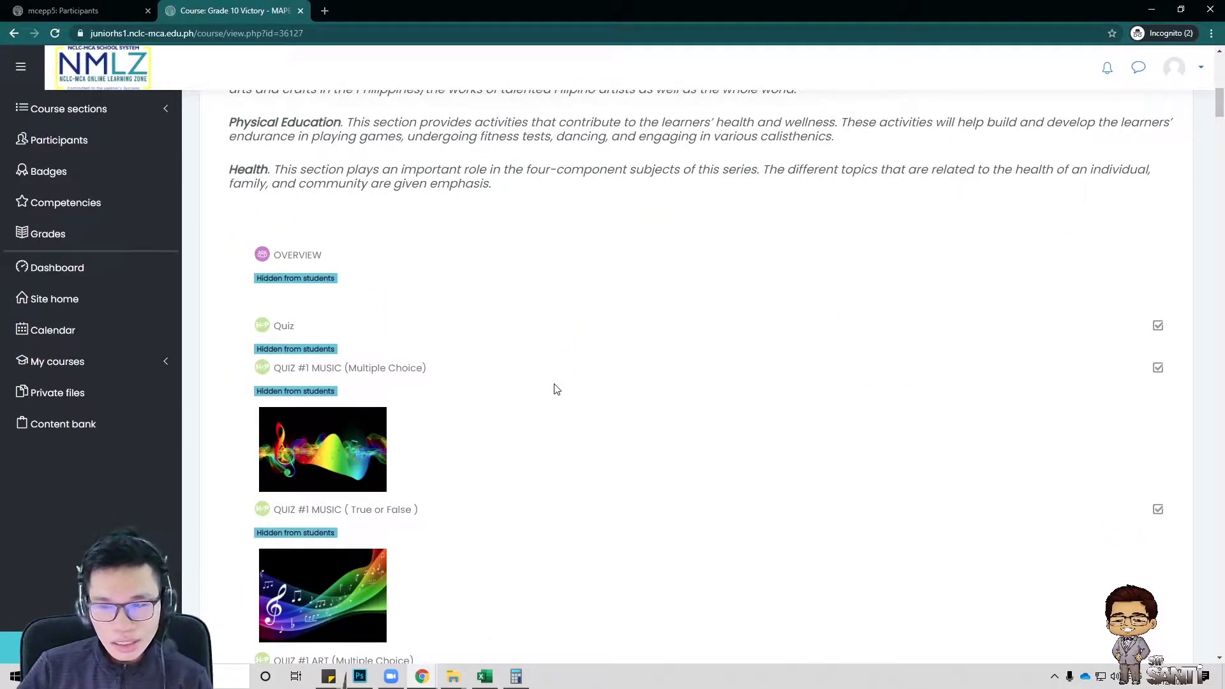
key("ctrl+plus")
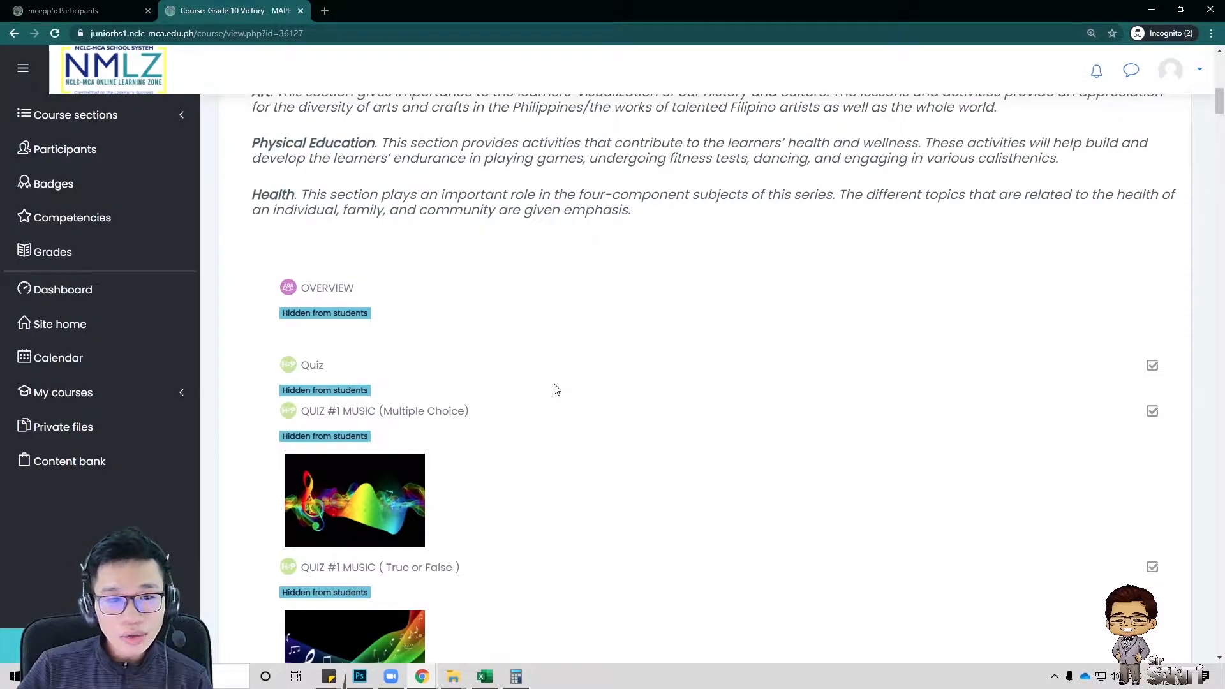
scroll(556, 390, "down", 1)
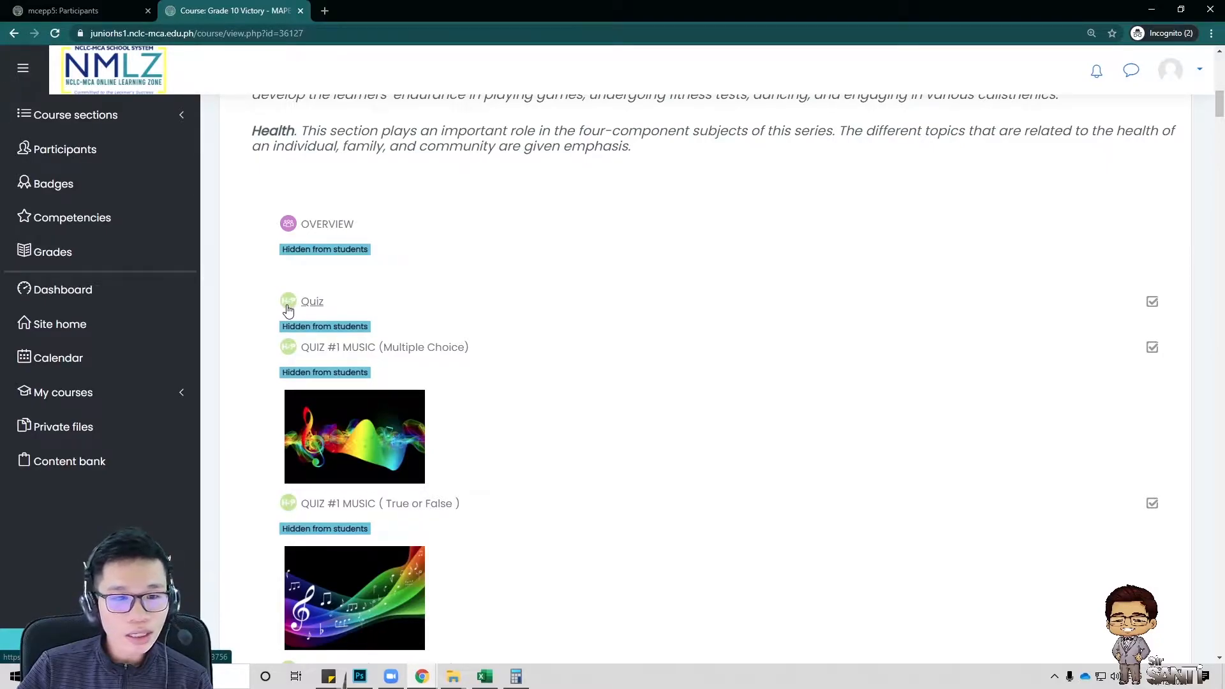
scroll(440, 318, "down", 2)
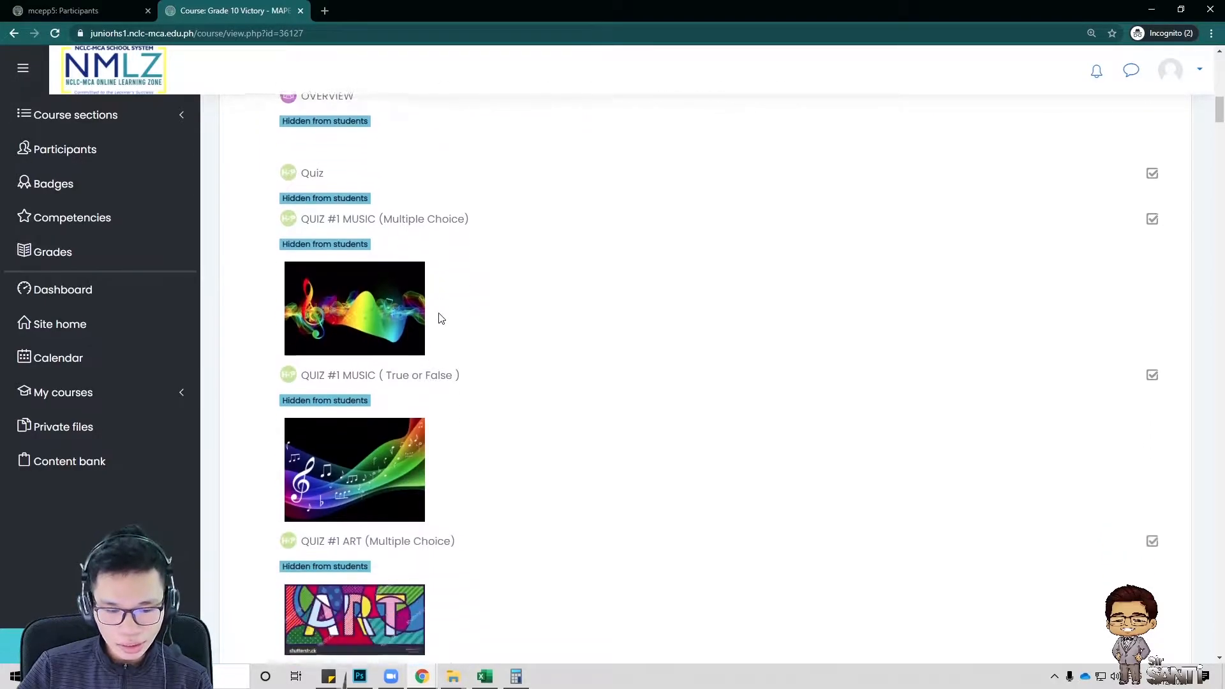
scroll(440, 318, "down", 8)
scroll(440, 318, "down", 7)
scroll(439, 318, "down", 2)
scroll(441, 318, "up", 12)
scroll(441, 317, "up", 8)
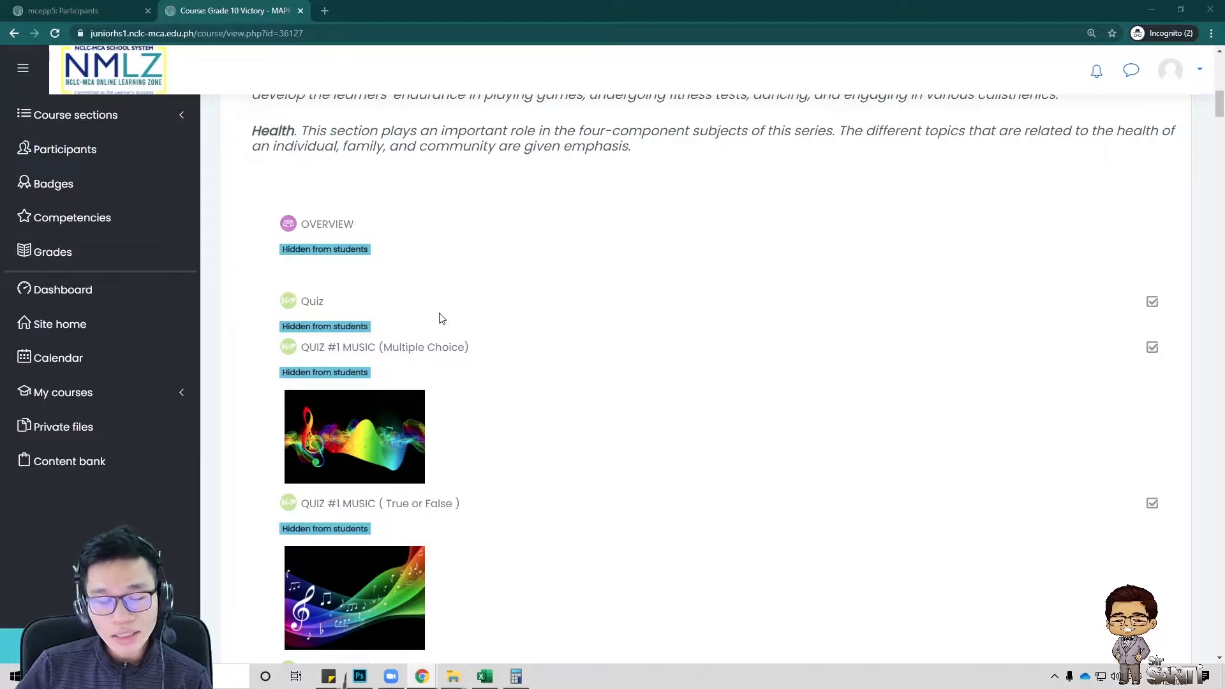
scroll(405, 321, "down", 1)
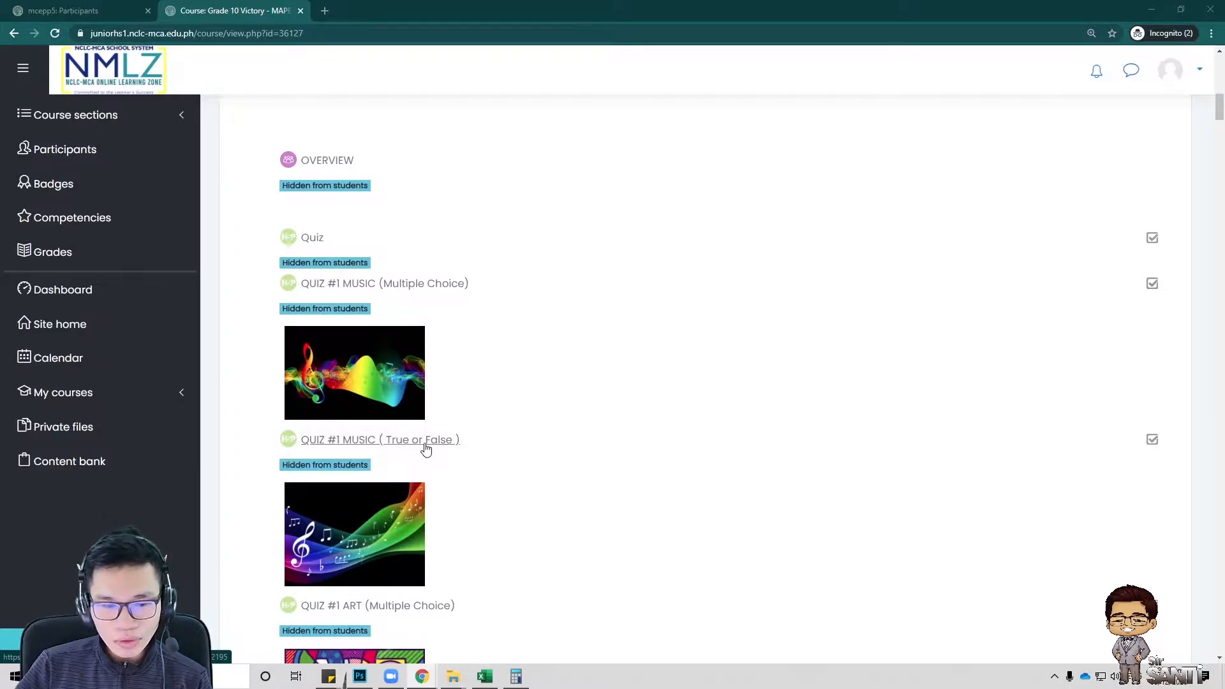
Open QUIZ #1 MUSIC (Multiple Choice) and bring up its settings for editing
left_click(391, 285)
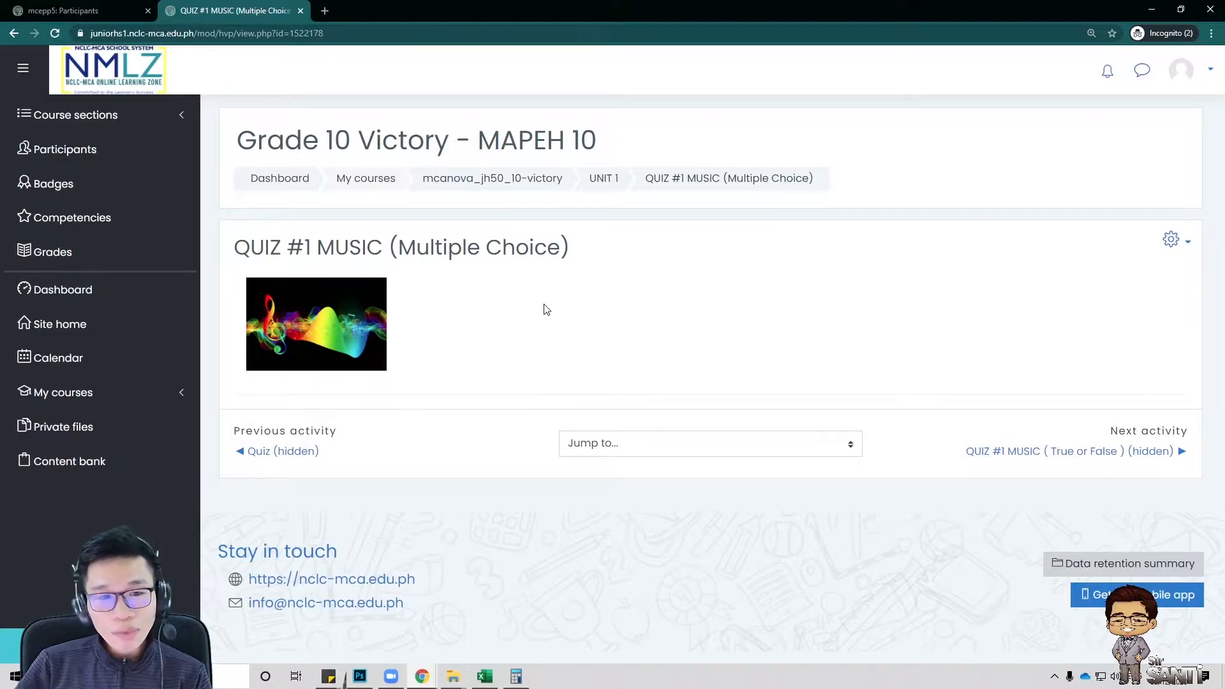
left_click(1182, 248)
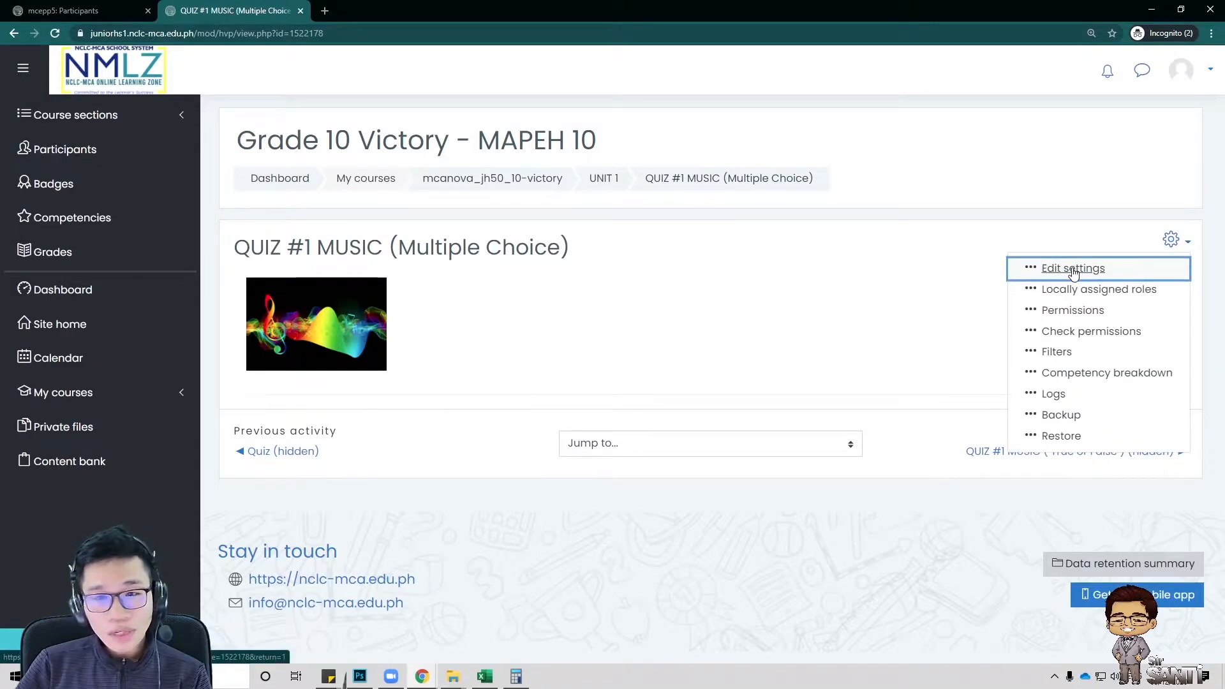
left_click(1074, 269)
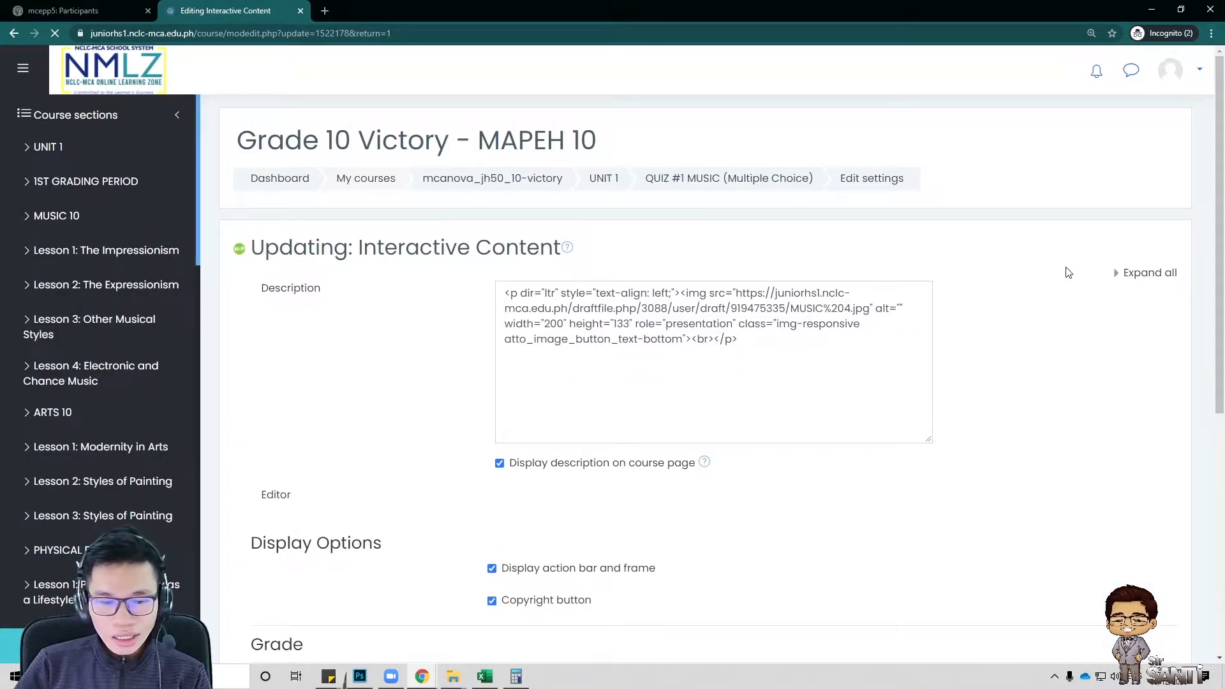
Copy the quiz's entire H5P Question Set content from the editor
scroll(1005, 294, "down", 2)
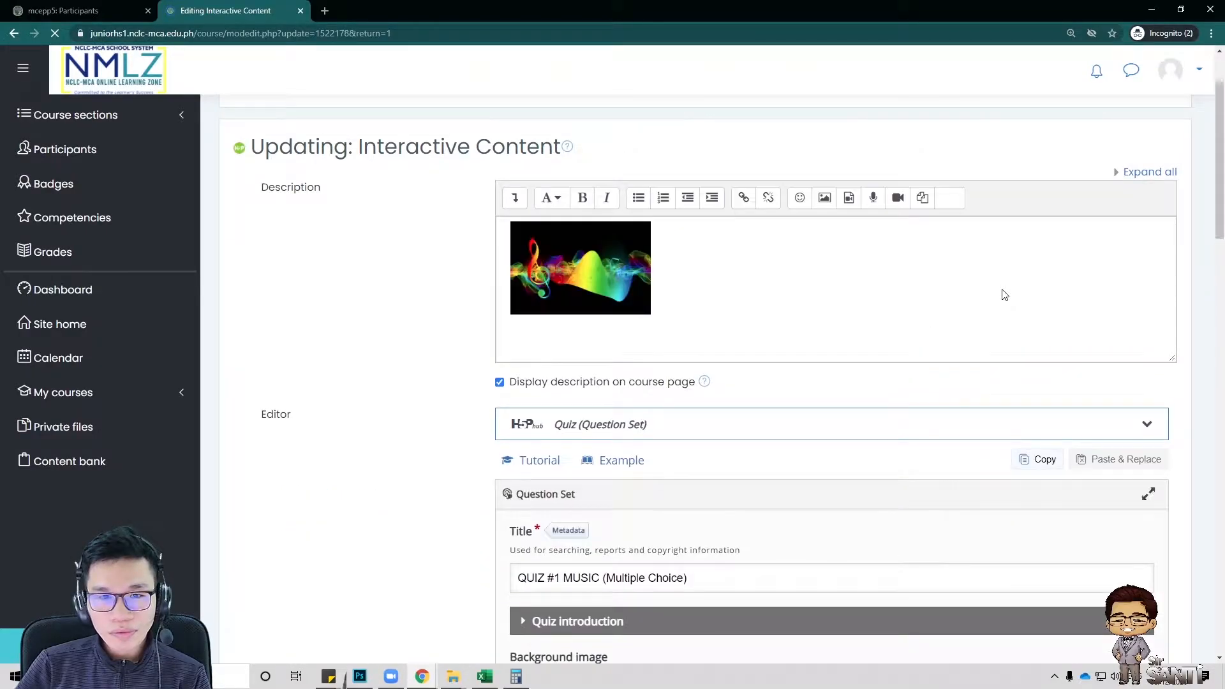
scroll(961, 317, "down", 3)
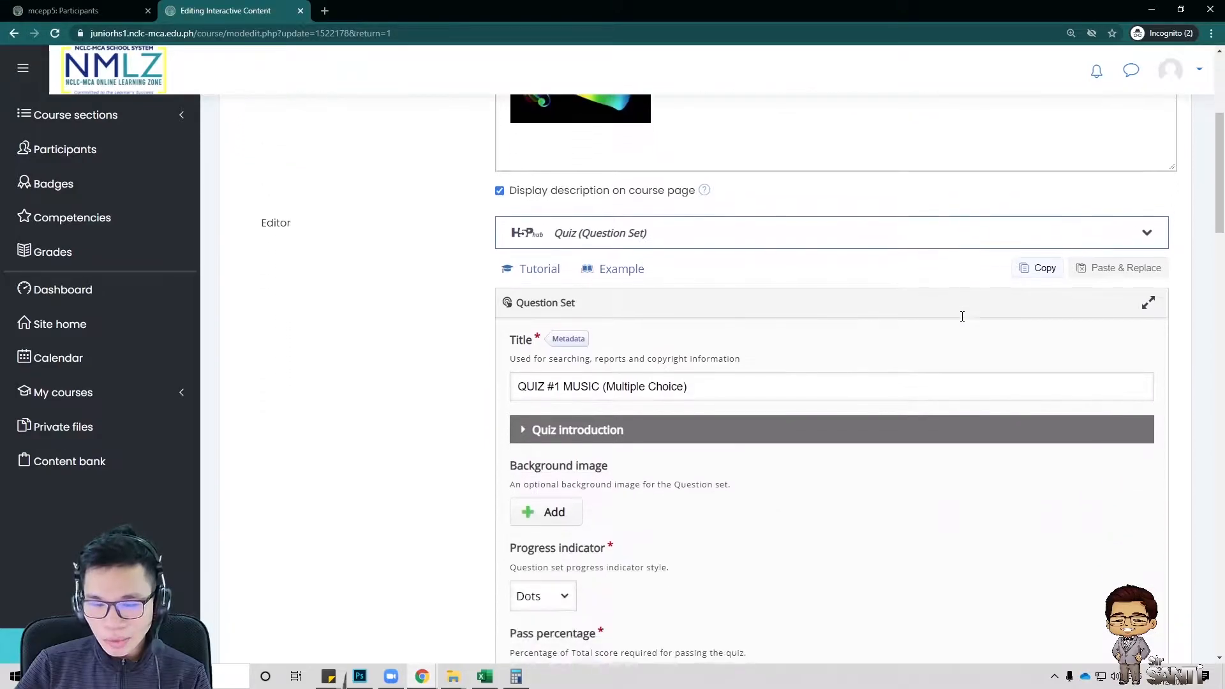
scroll(964, 322, "down", 1)
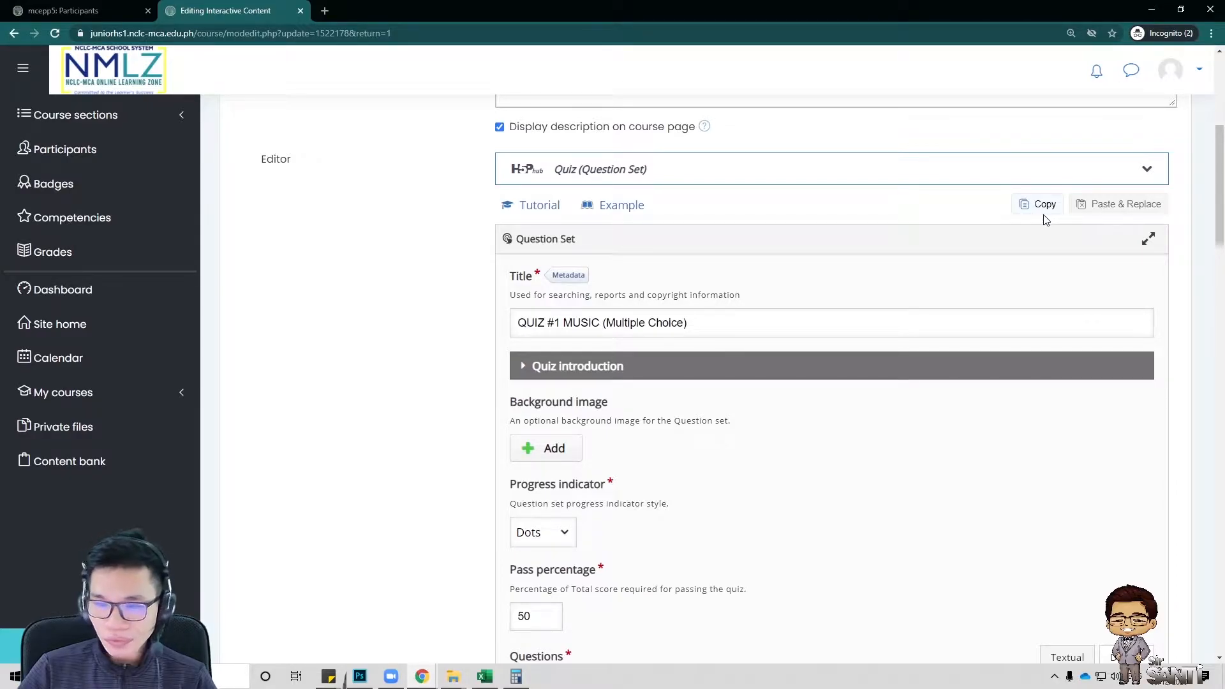
scroll(964, 213, "up", 1)
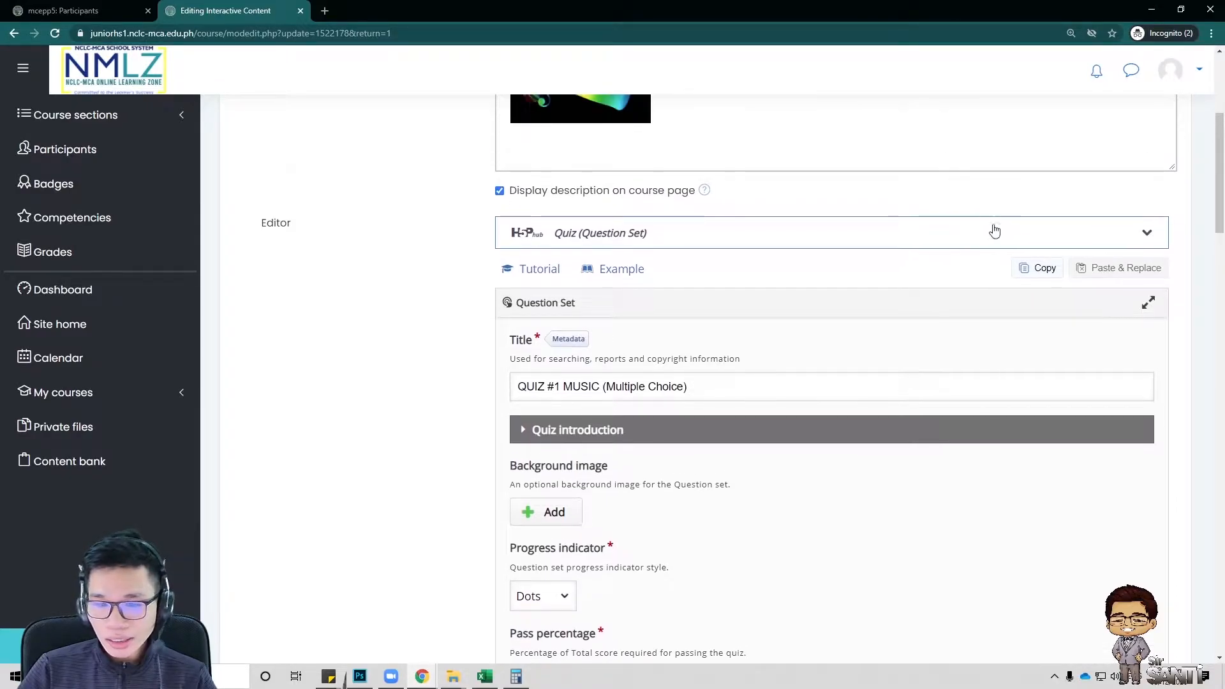
left_click(1036, 271)
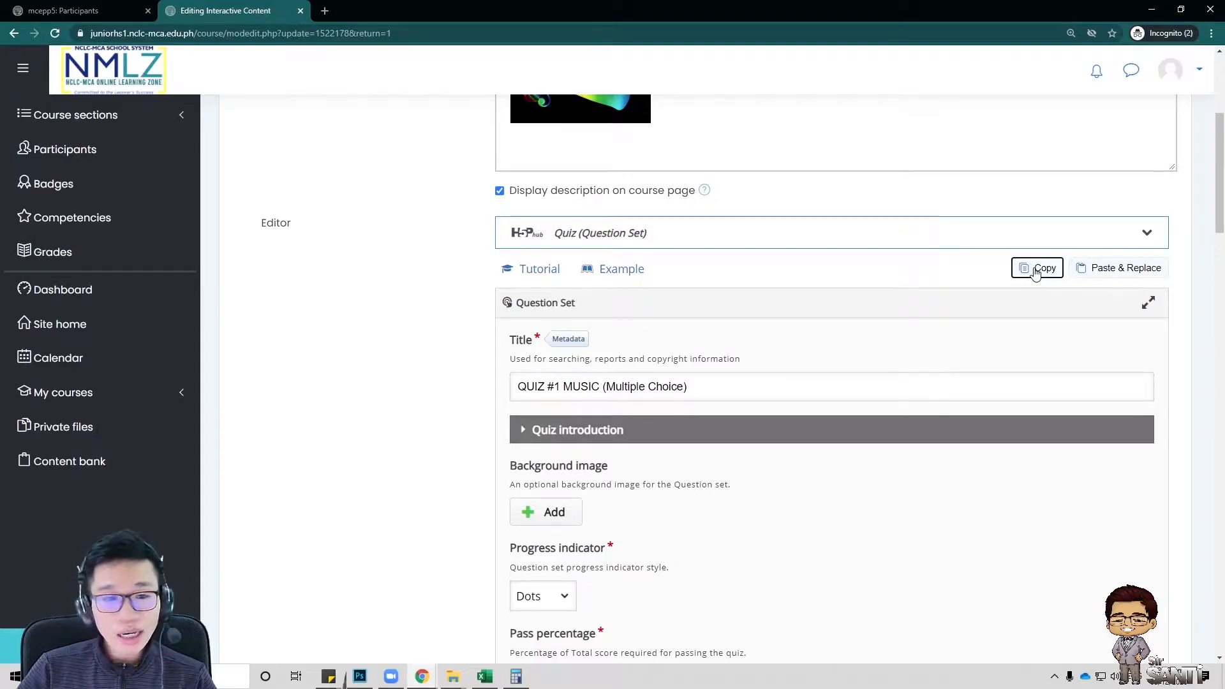
Open the course's content bank in a new browser tab and switch to it
right_click(117, 476)
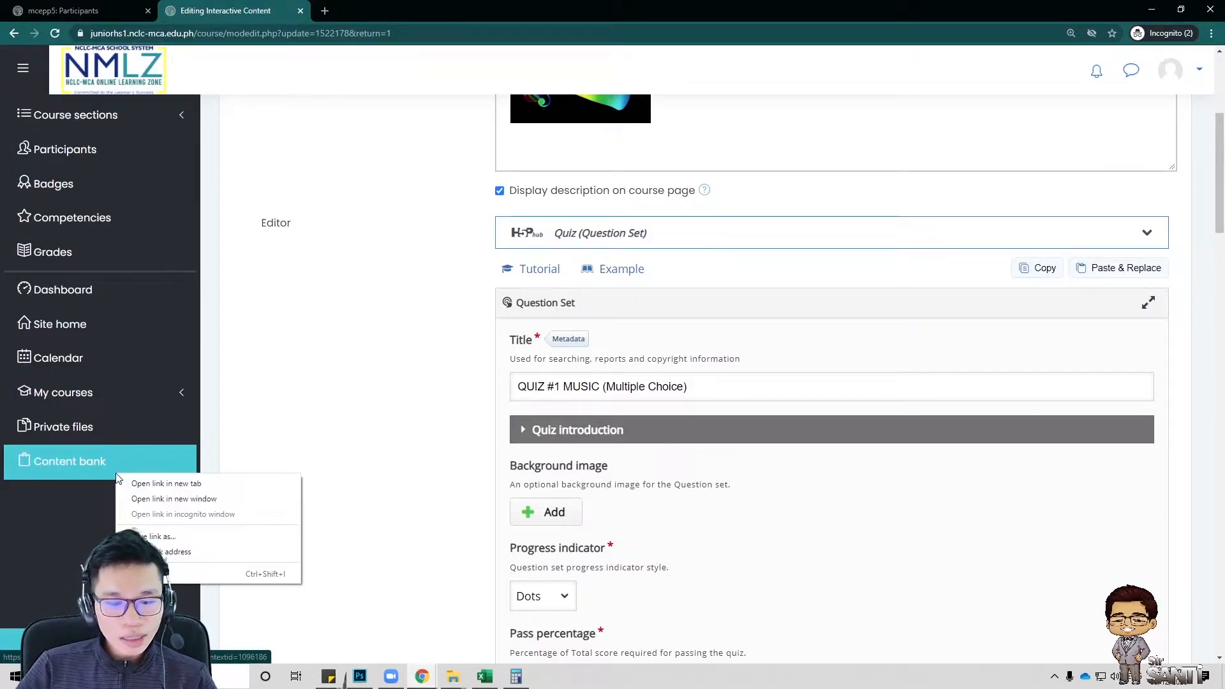
left_click(158, 485)
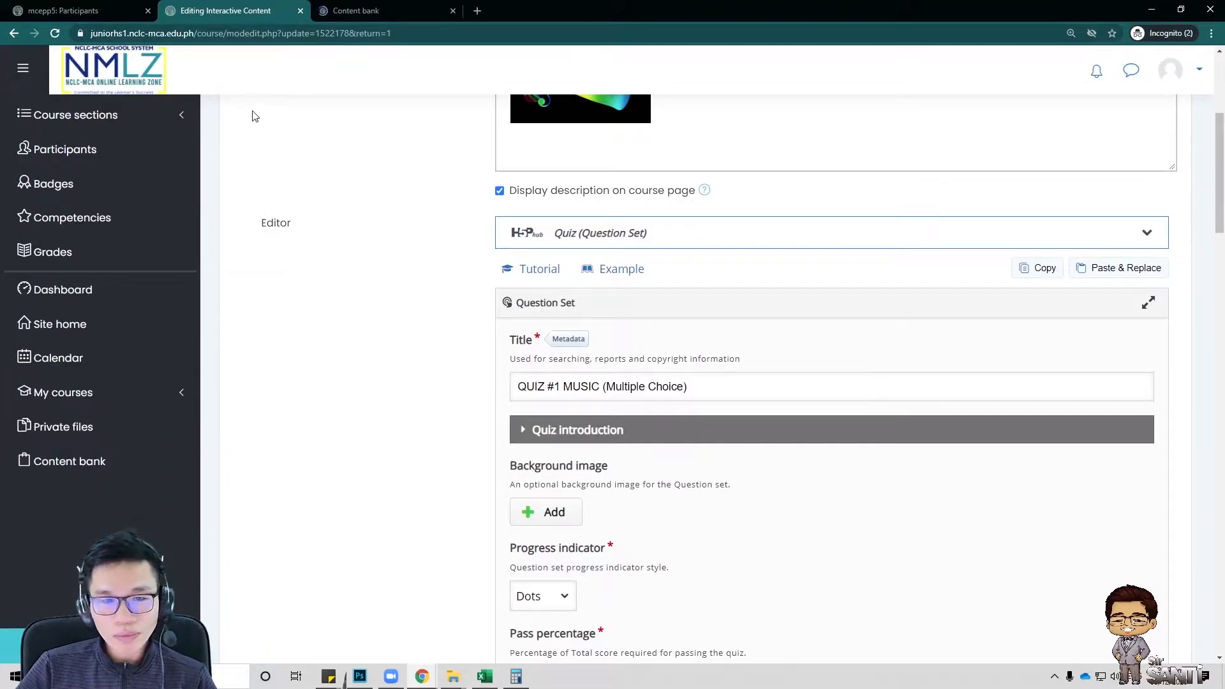
left_click(352, 11)
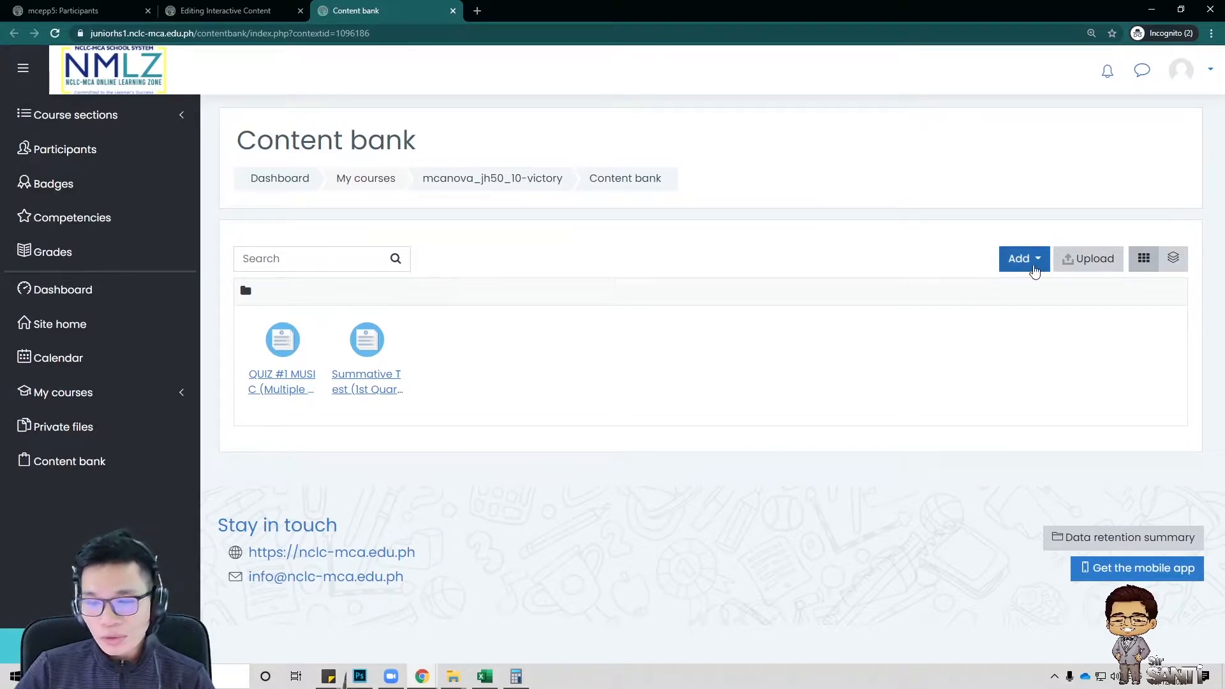
Start adding a new H5P Question Set to the course's content bank
left_click(1033, 267)
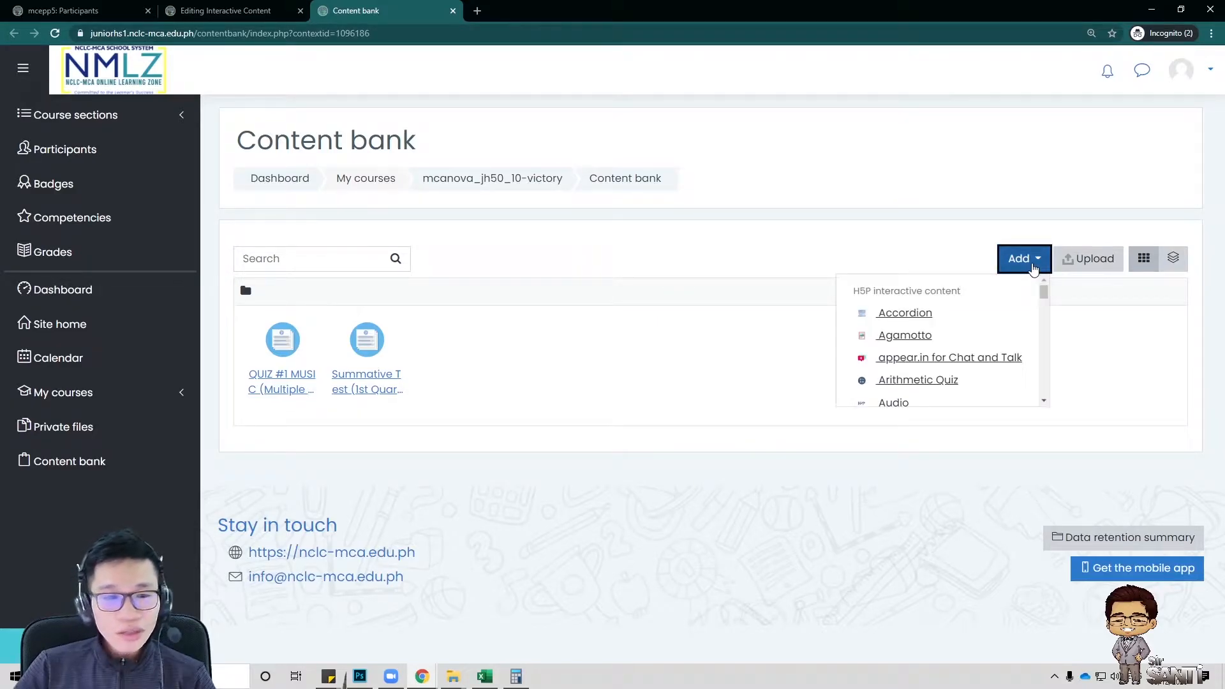
scroll(998, 319, "down", 3)
scroll(998, 319, "down", 6)
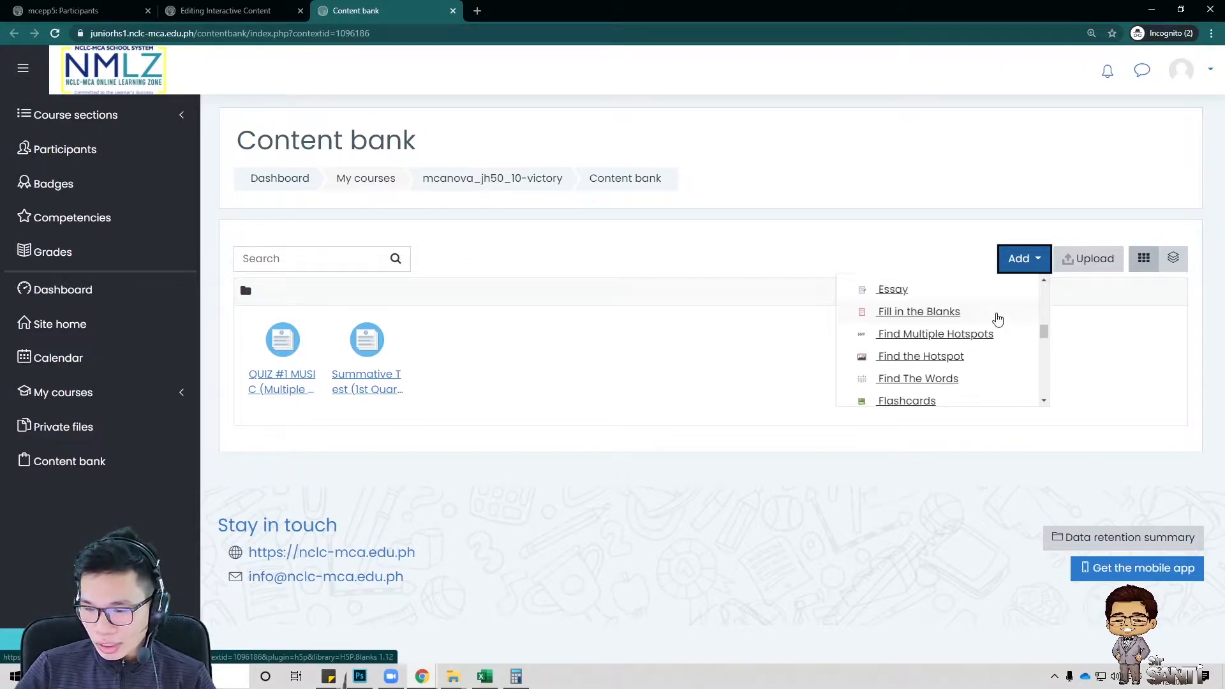
scroll(998, 319, "down", 5)
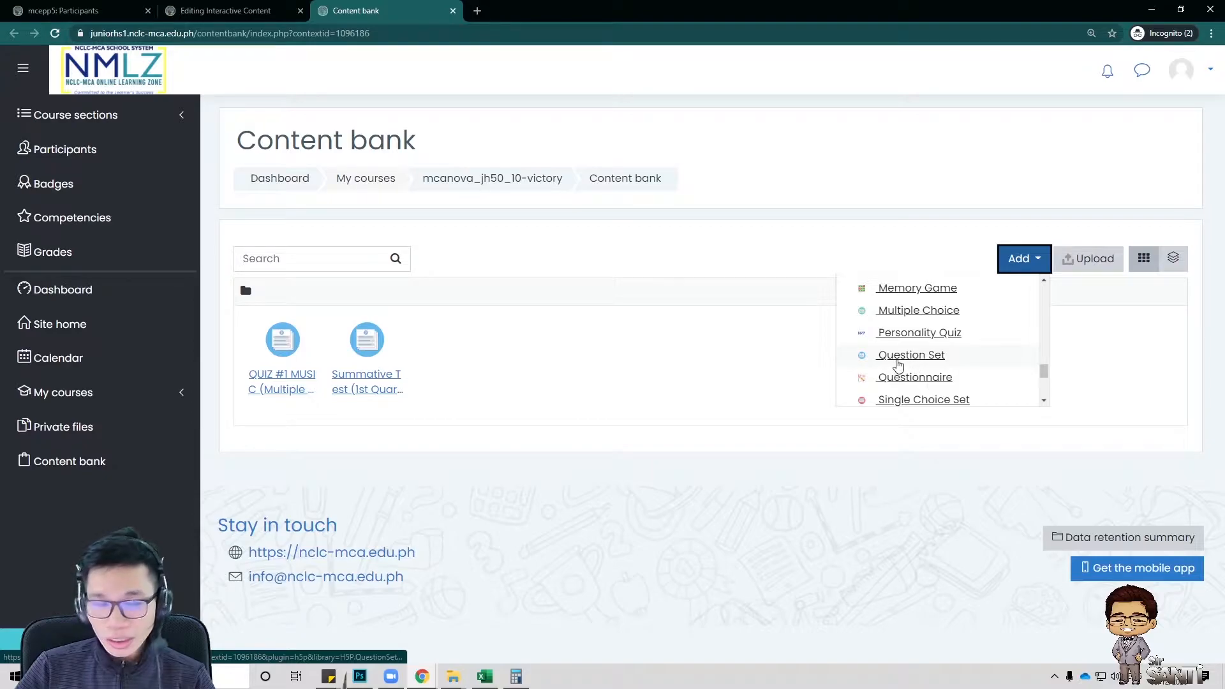
left_click(899, 357)
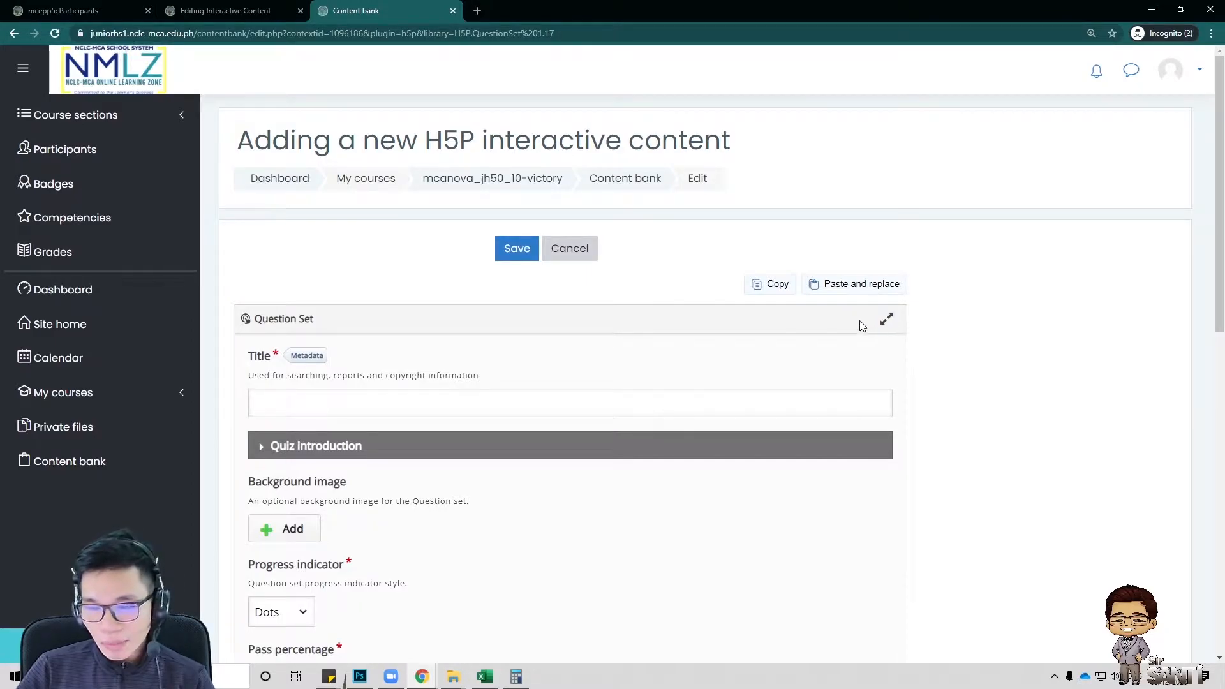
Replace the blank Question Set with the copied quiz content and look over its question list
left_click(853, 289)
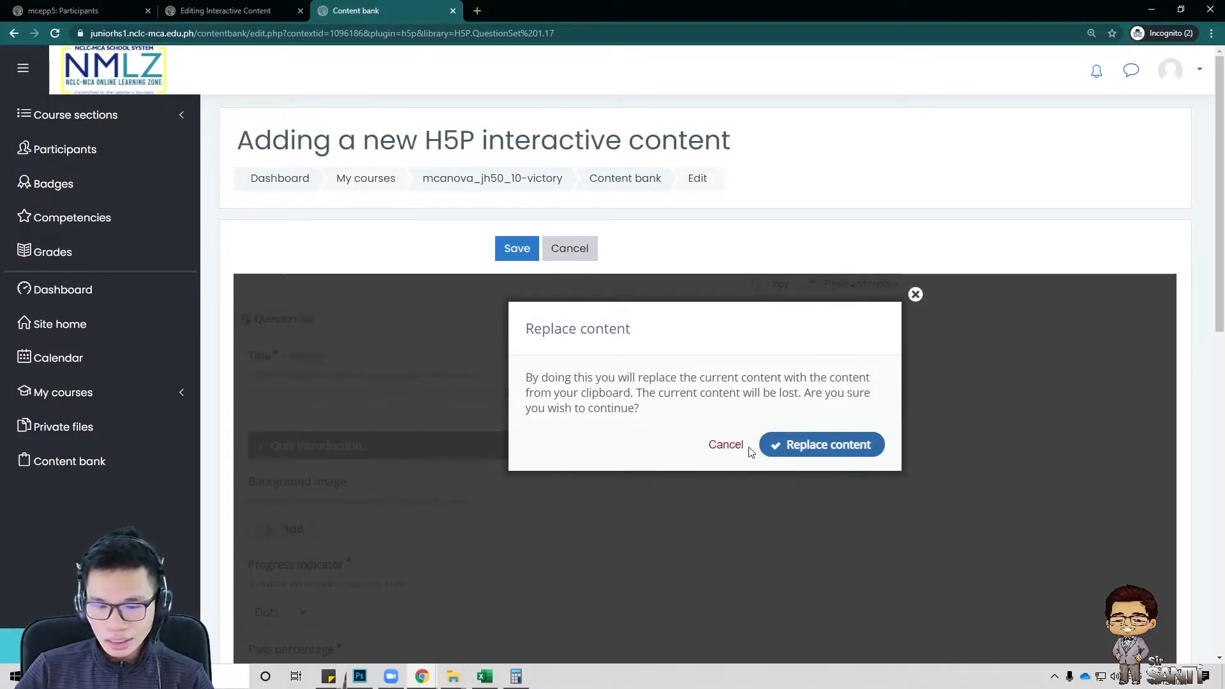
left_click(817, 449)
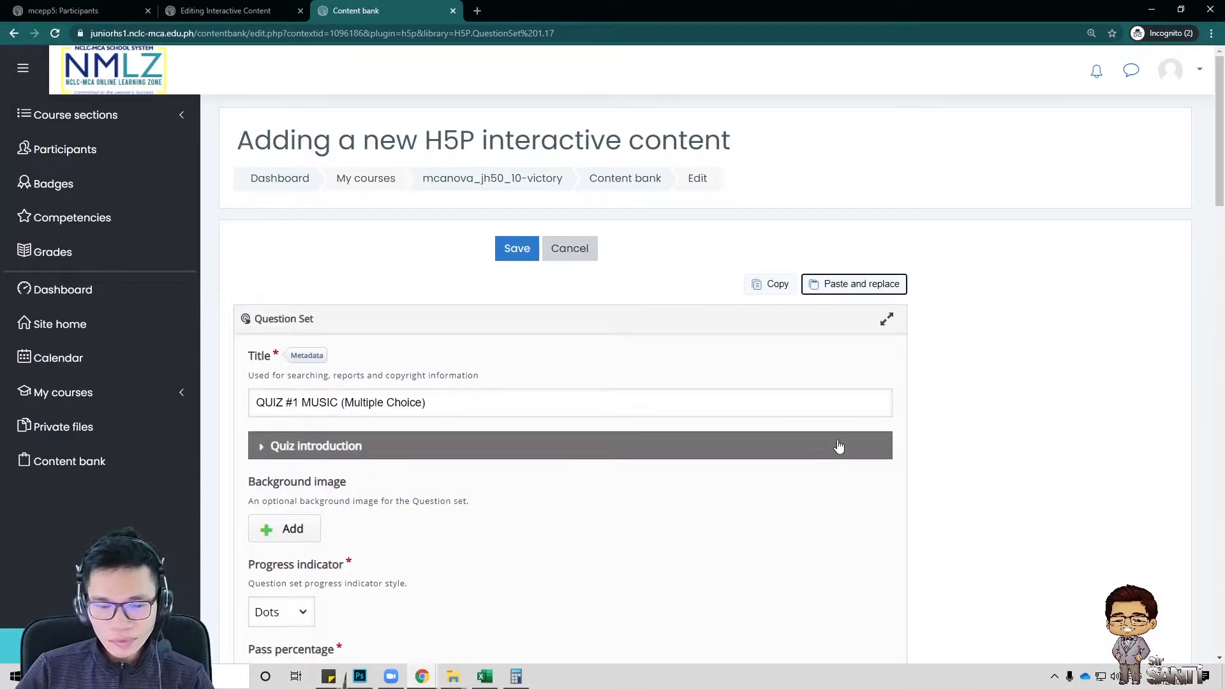
scroll(838, 446, "down", 7)
scroll(839, 446, "down", 4)
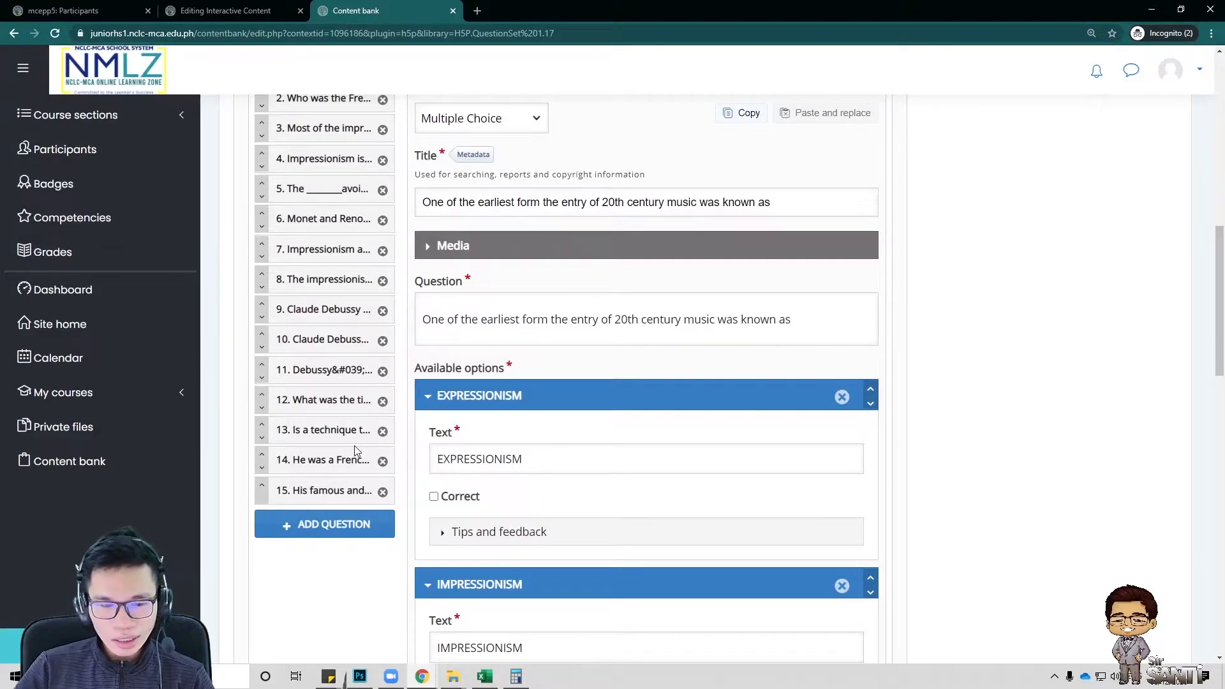
scroll(356, 451, "up", 1)
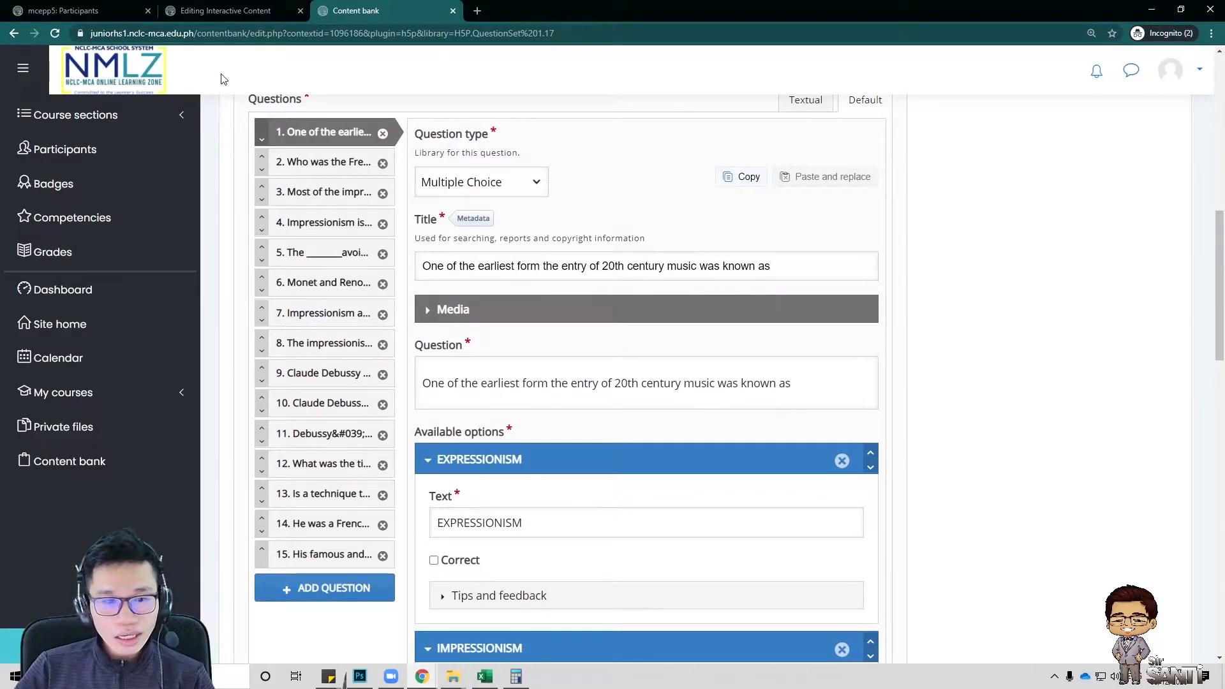
Compare the original quiz's settings page with the title and questions pasted into the new Question Set
left_click(207, 9)
scroll(501, 282, "down", 1)
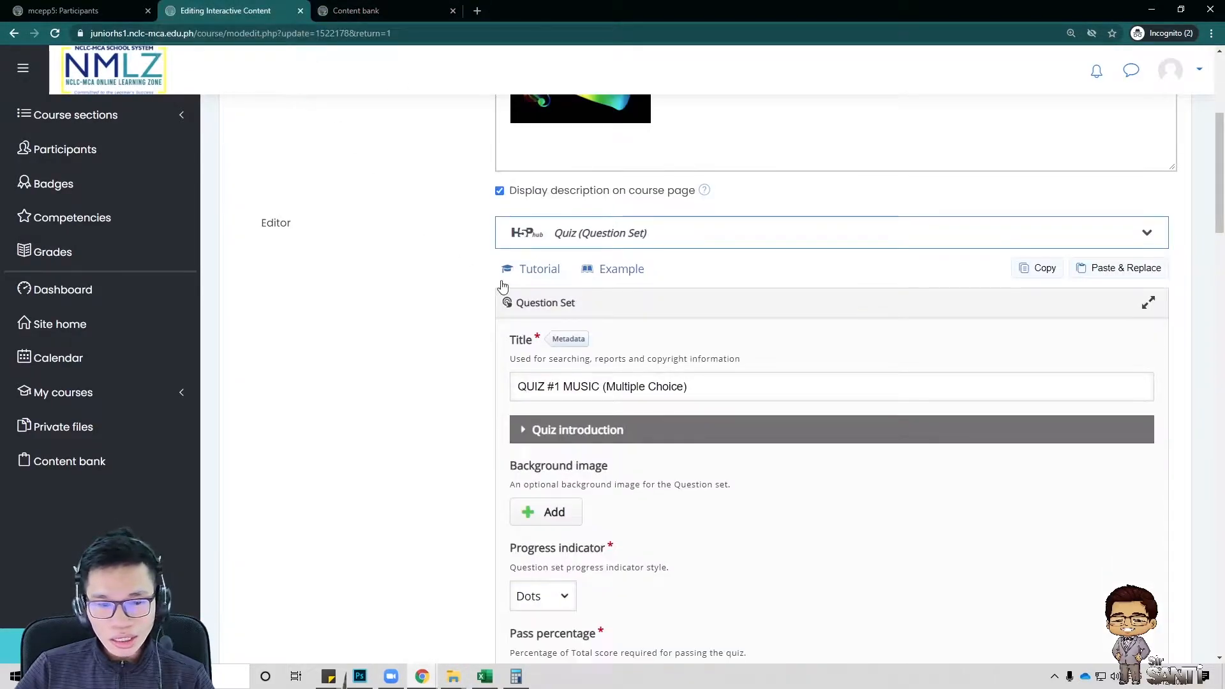
scroll(500, 281, "up", 4)
scroll(502, 281, "down", 2)
scroll(502, 281, "up", 2)
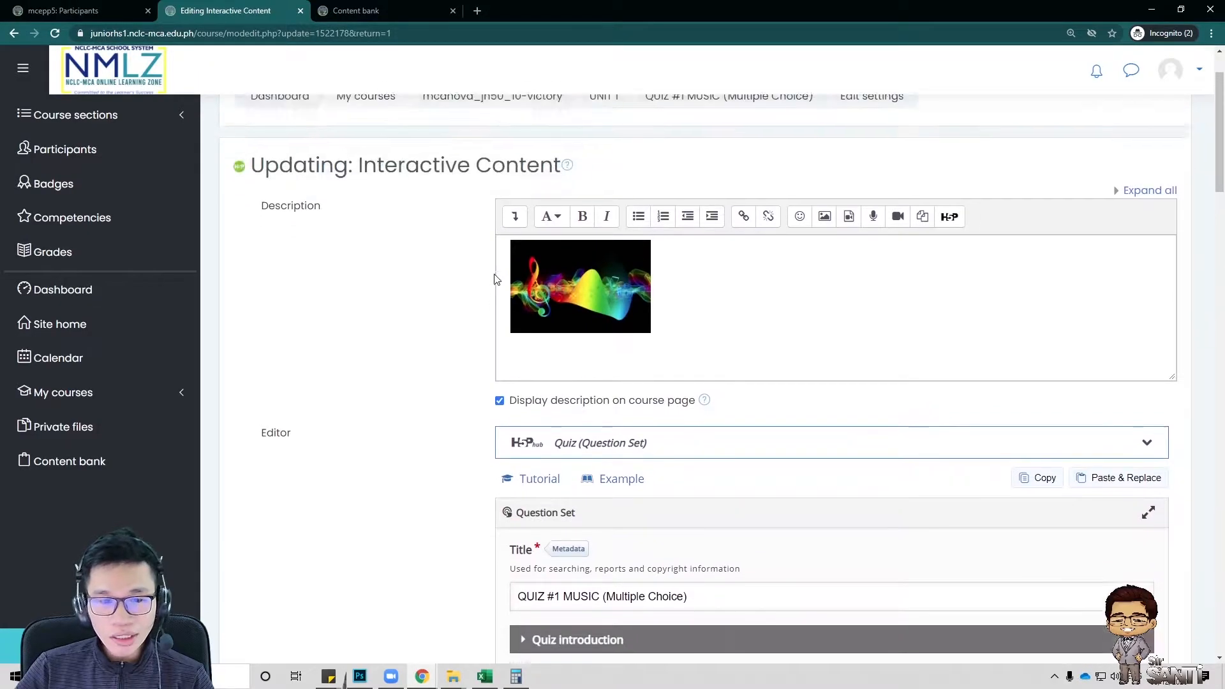
left_click(375, 11)
scroll(622, 214, "up", 8)
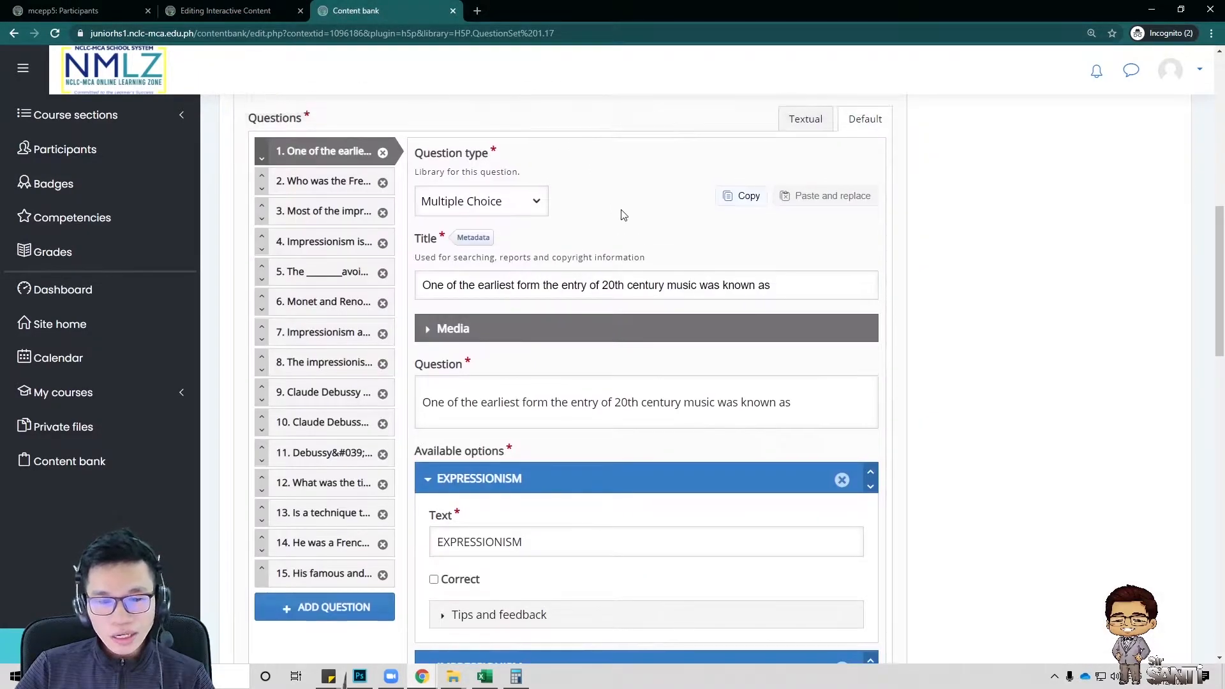
scroll(623, 214, "up", 2)
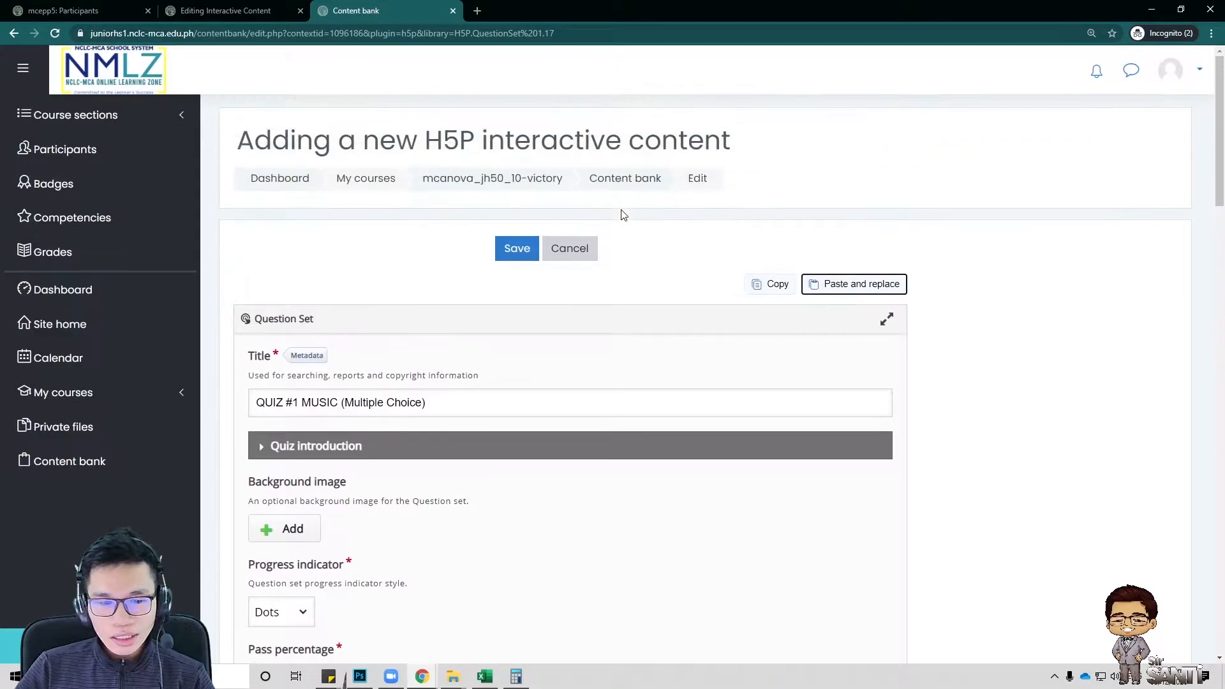
scroll(624, 211, "down", 8)
Save the pasted quiz to the content bank and close its preview
scroll(625, 210, "up", 2)
scroll(627, 209, "up", 7)
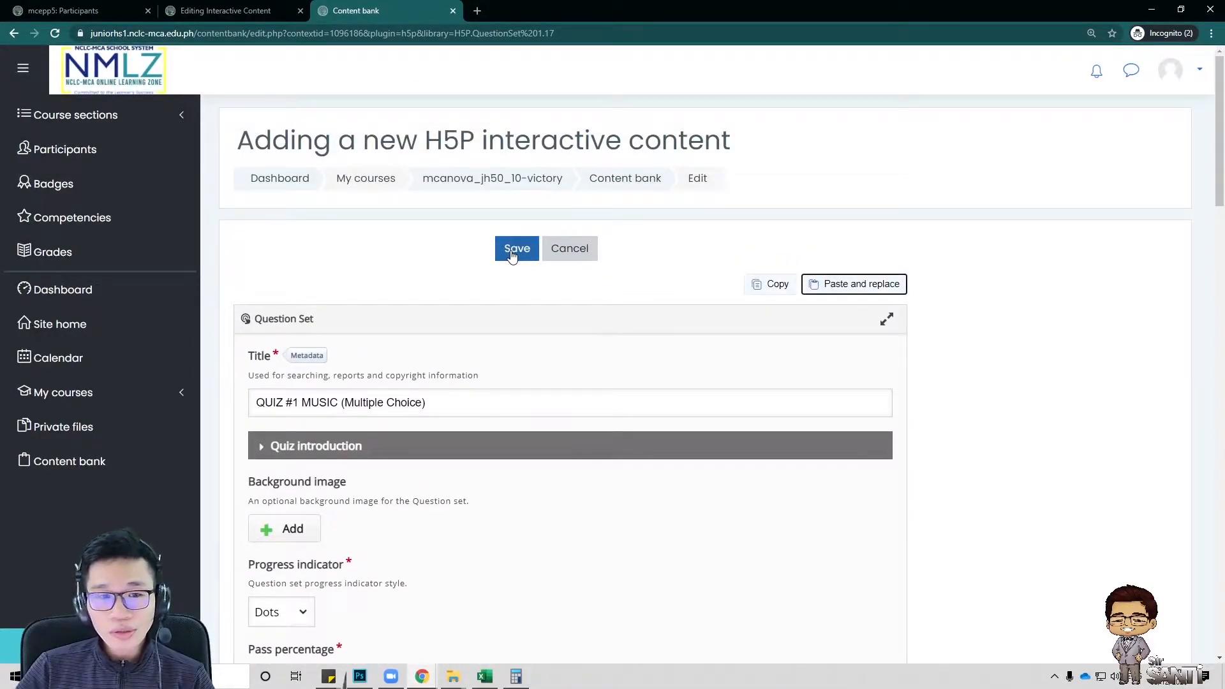
left_click(513, 250)
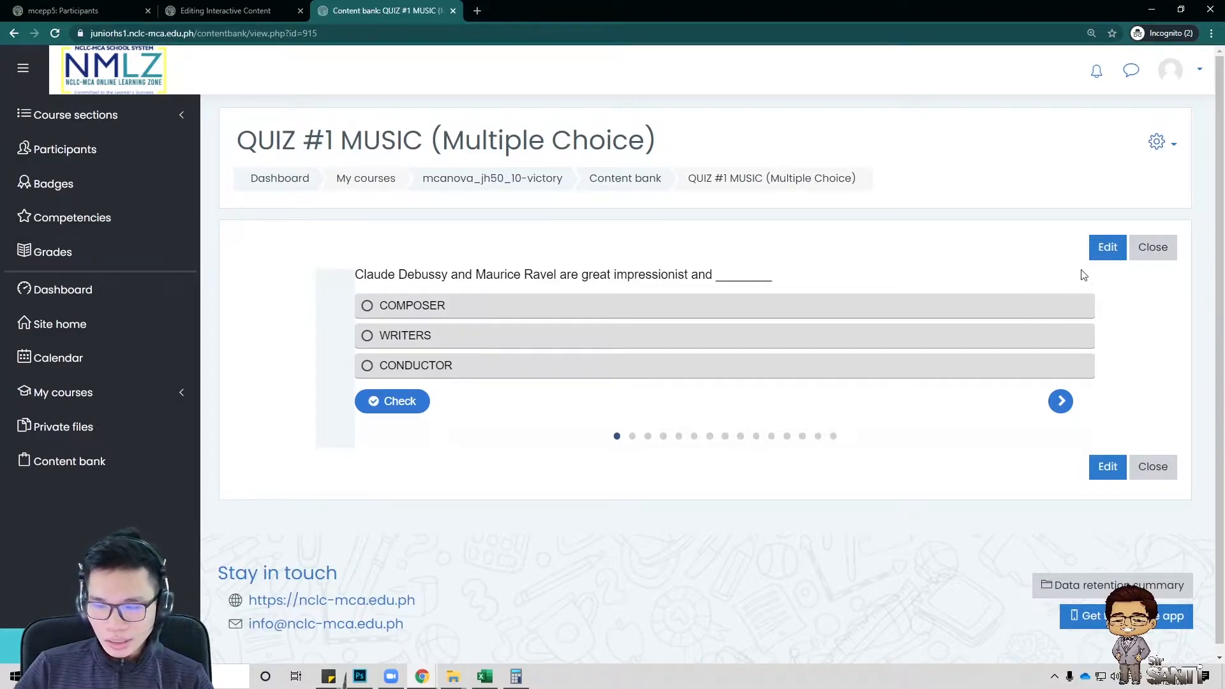
left_click(1152, 248)
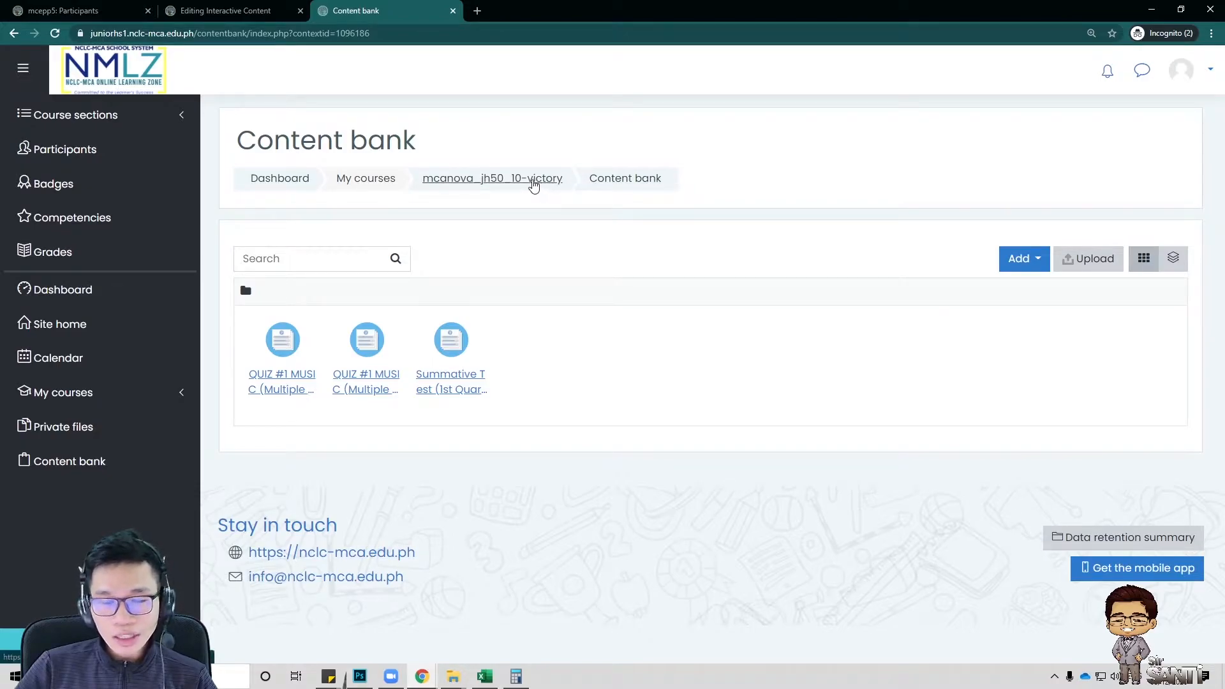
Open the MAPEH 10 course page in a separate browser tab and look through the Unit 1 quizzes
right_click(533, 182)
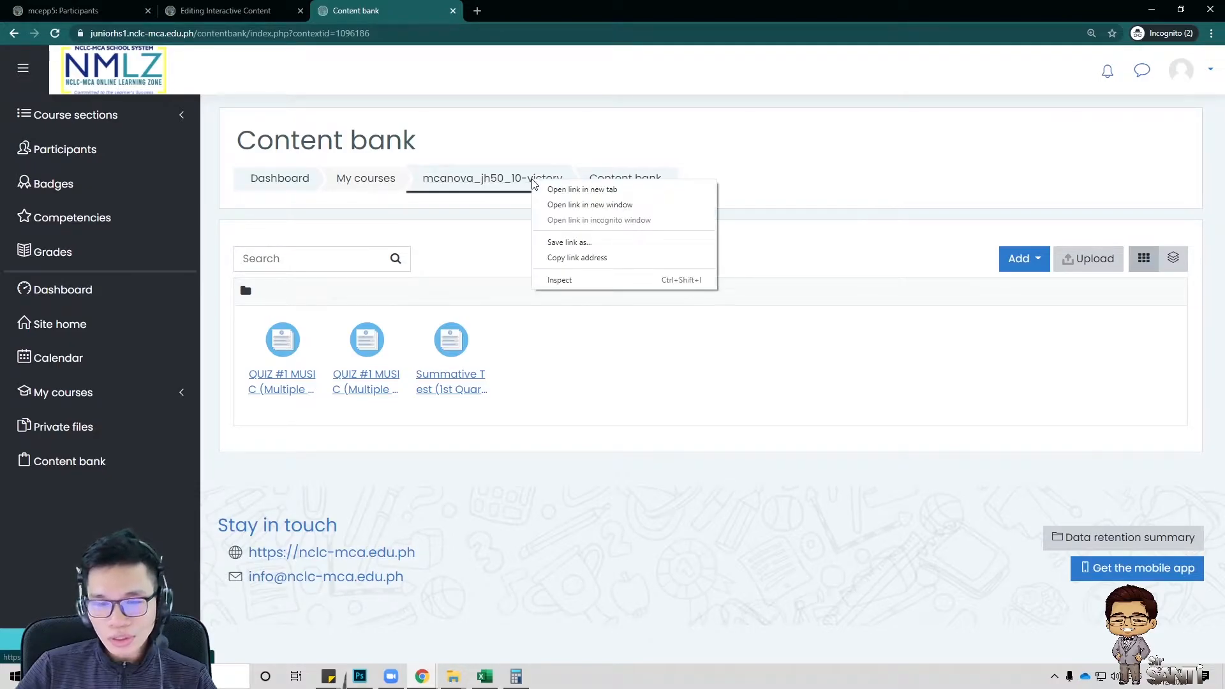
left_click(587, 193)
left_click(491, 12)
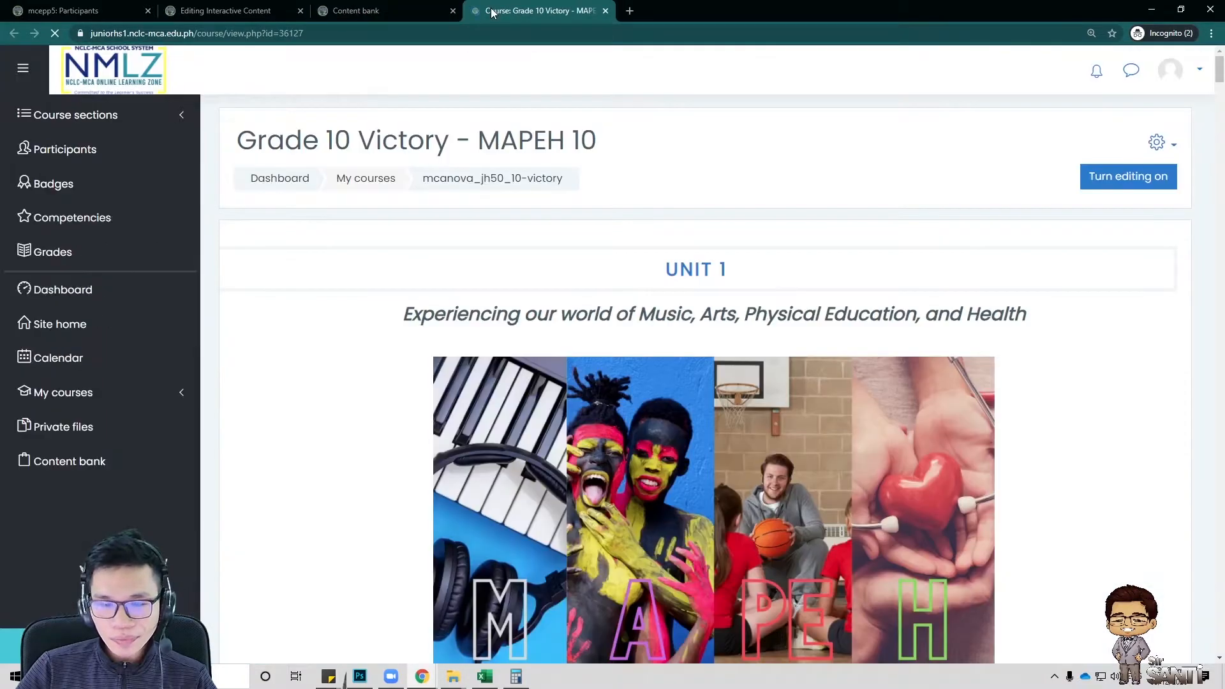
scroll(281, 265, "down", 13)
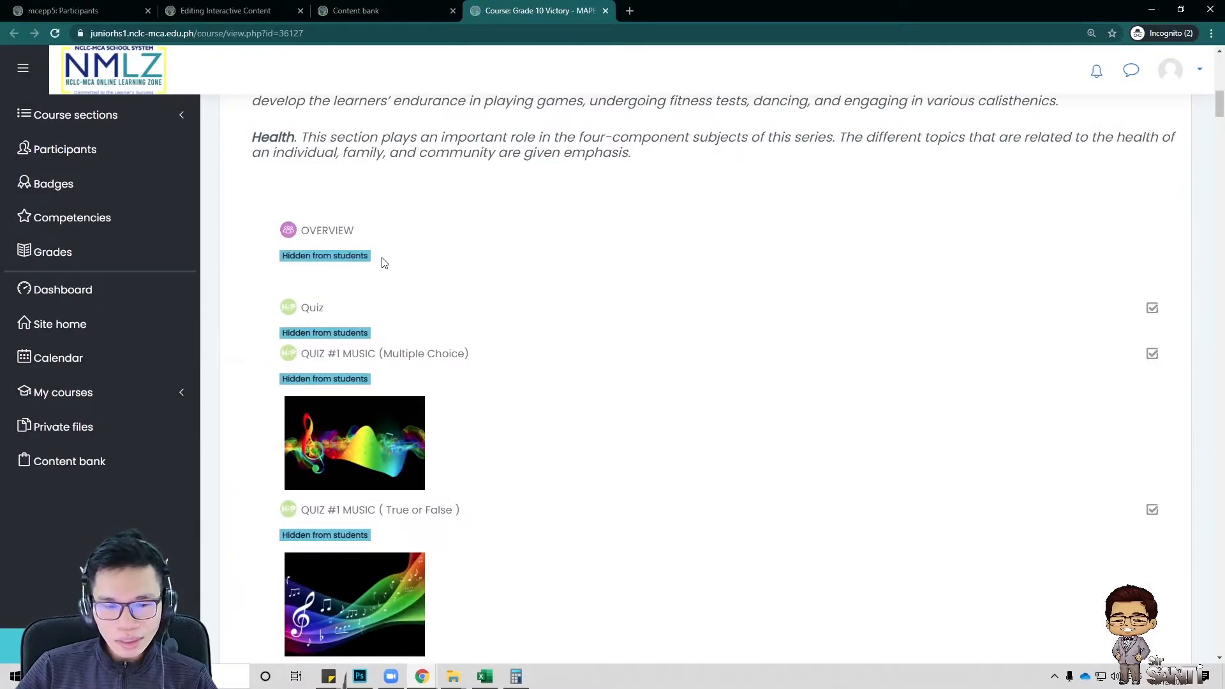
scroll(385, 264, "down", 1)
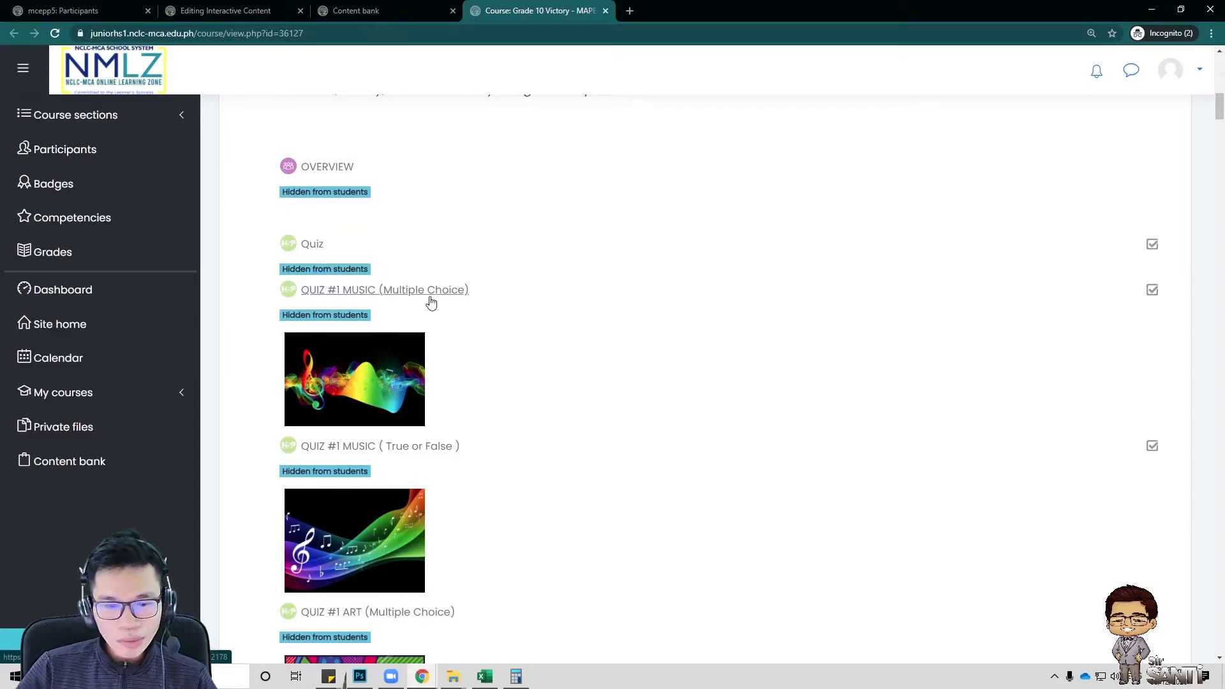
scroll(431, 302, "up", 15)
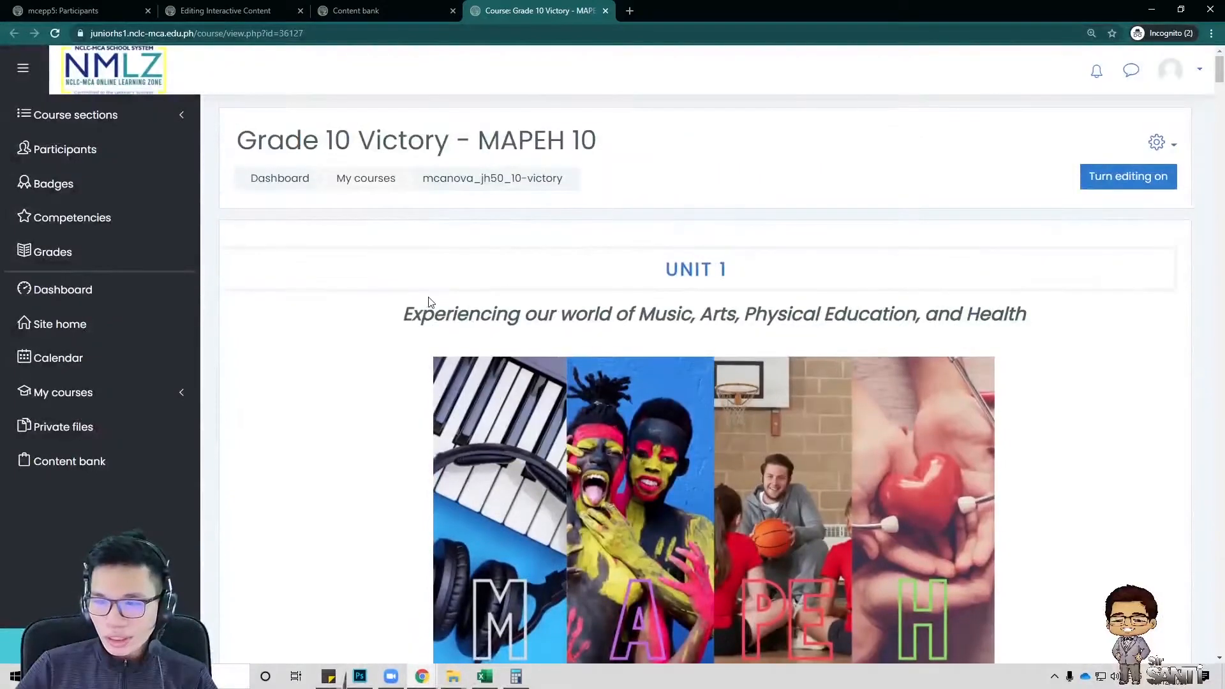
Turn on course editing and start a new H5P activity in Unit 1
left_click(1097, 188)
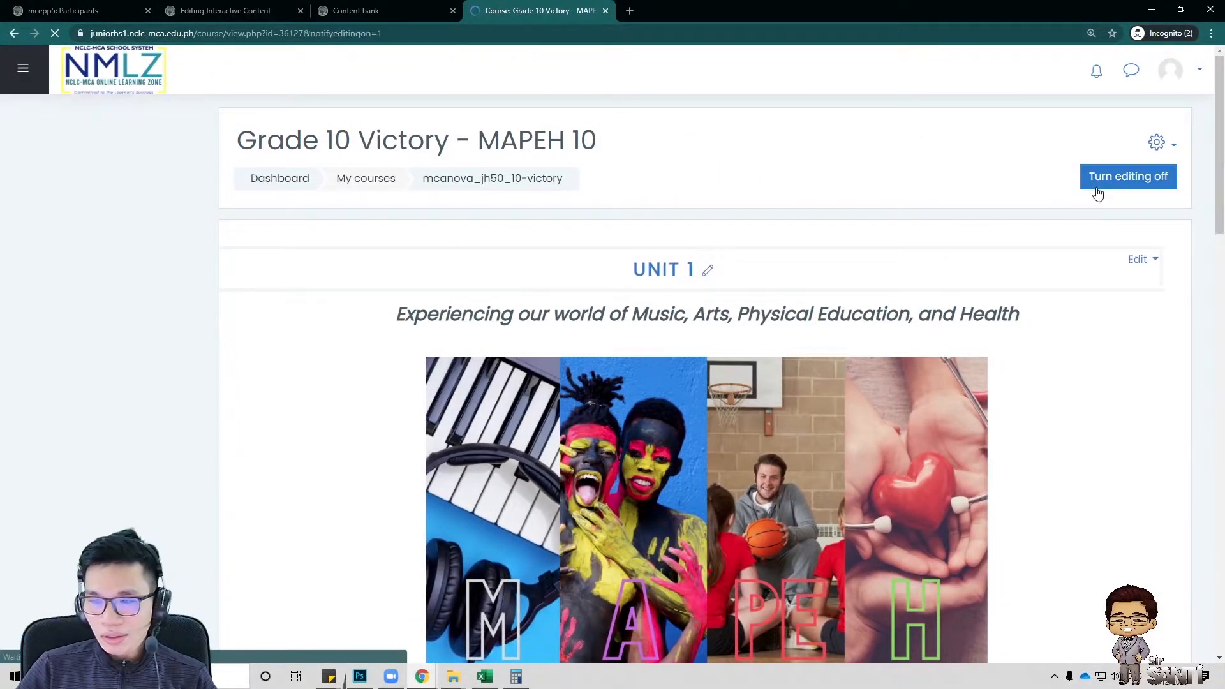
scroll(772, 259, "down", 20)
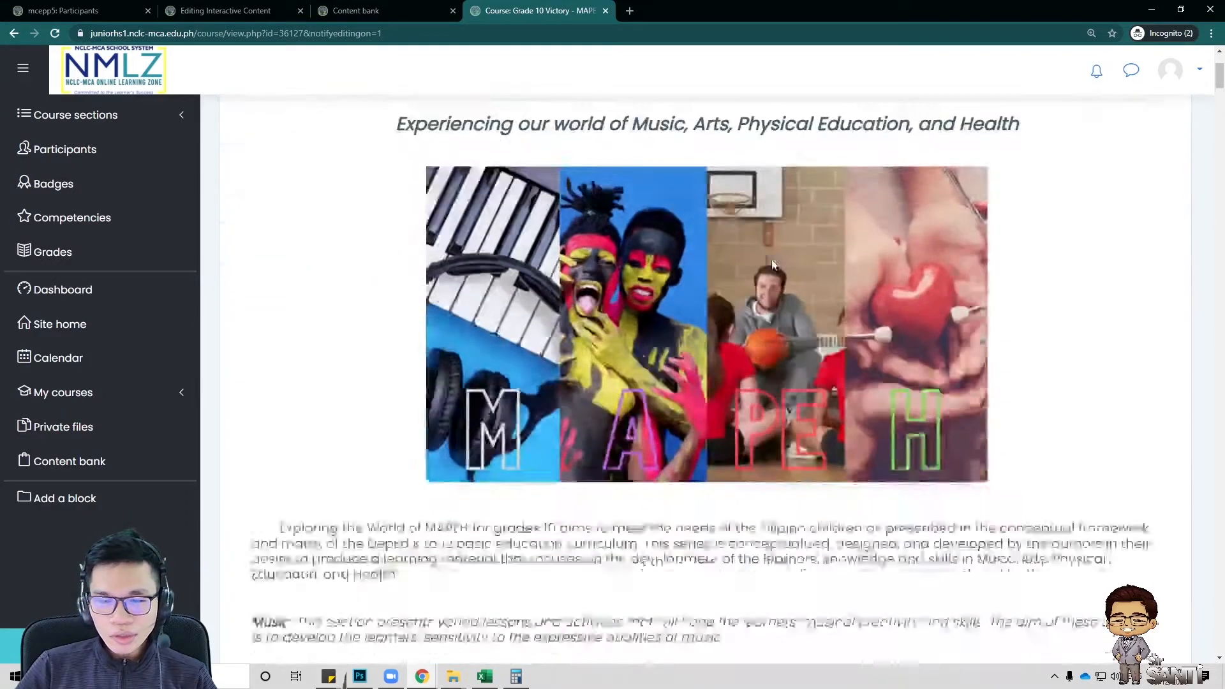
scroll(771, 264, "down", 10)
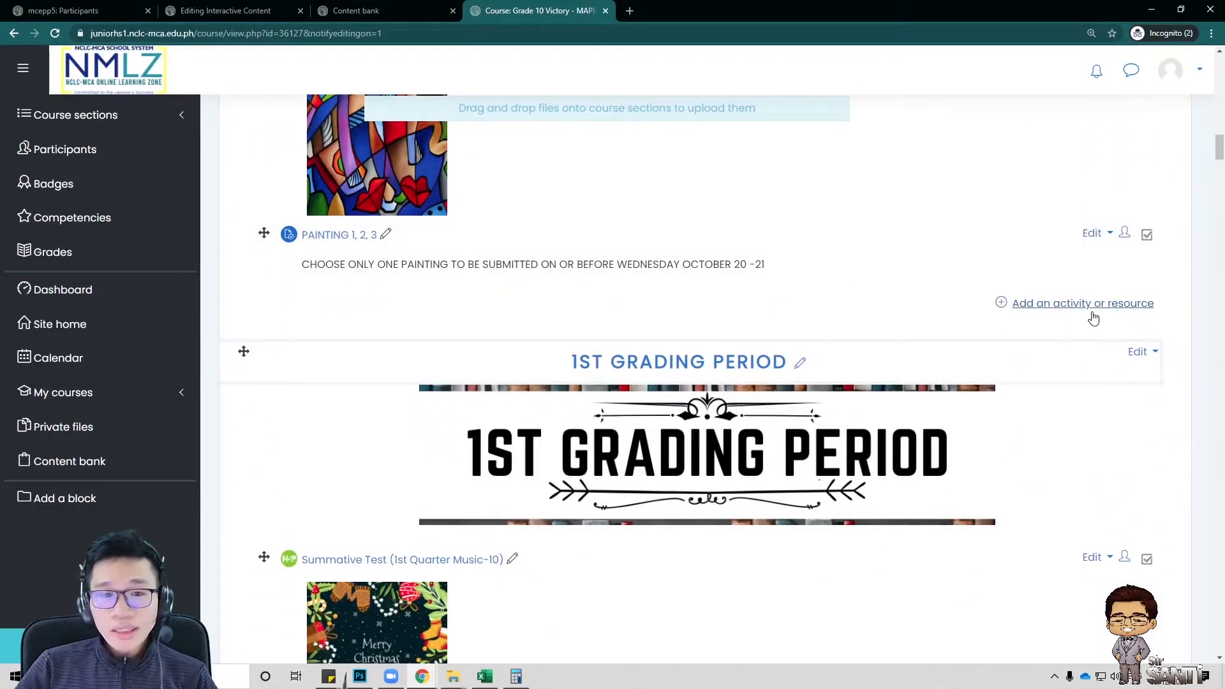
left_click(1072, 305)
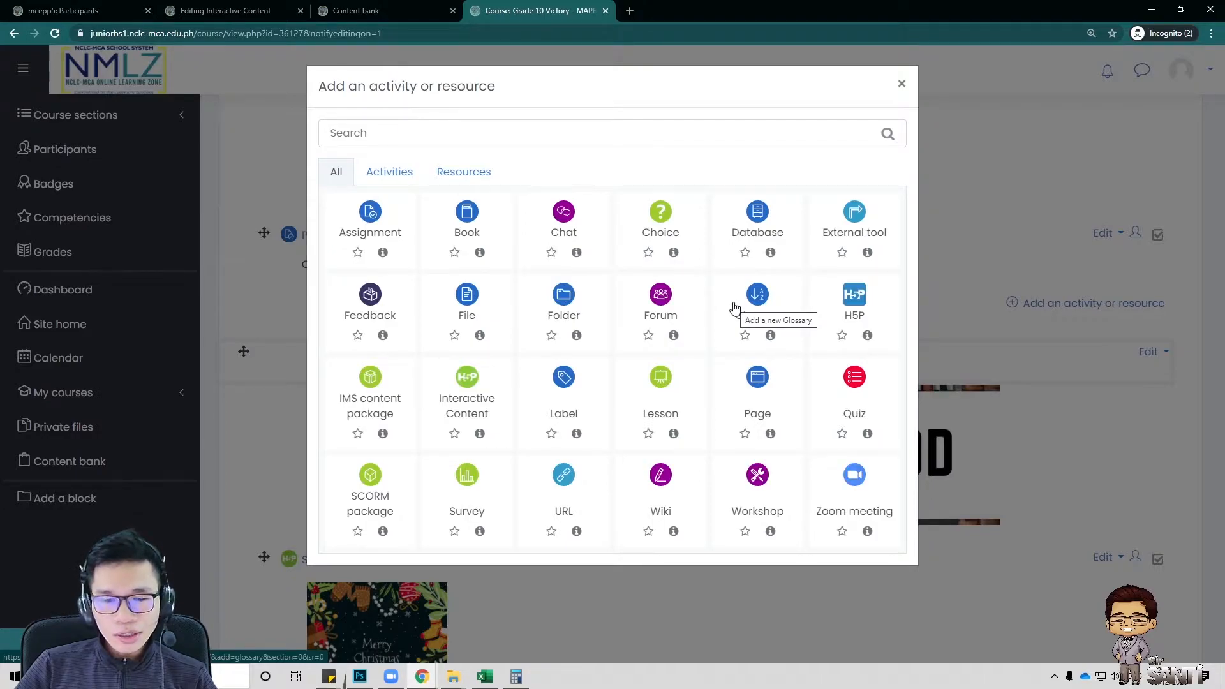
left_click(856, 308)
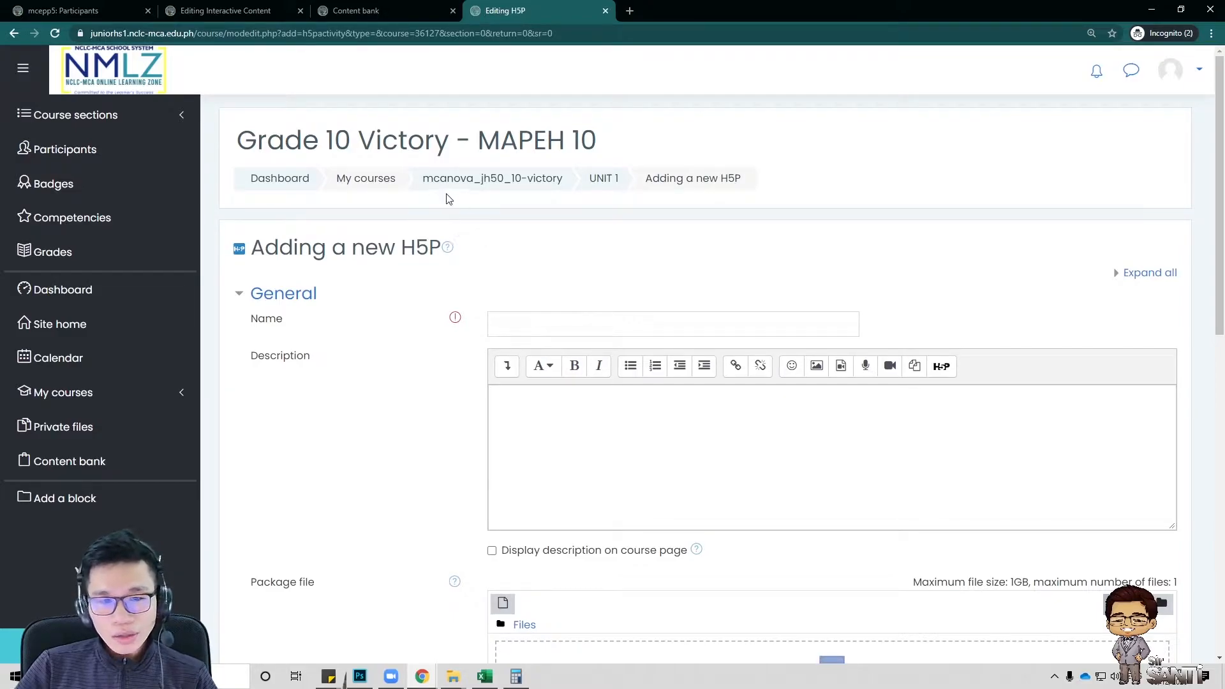
Copy the quiz title "QUIZ #1 MUSIC (Multiple Choice)" from the original quiz's settings page
left_click(245, 13)
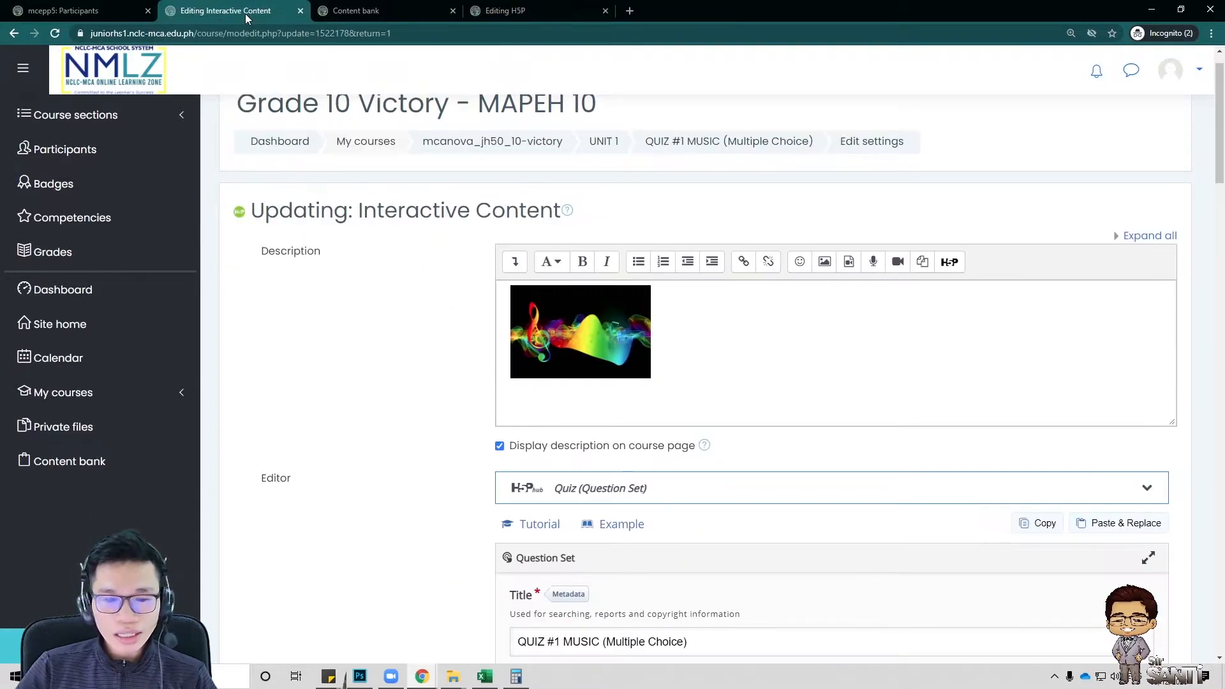
scroll(517, 254, "up", 1)
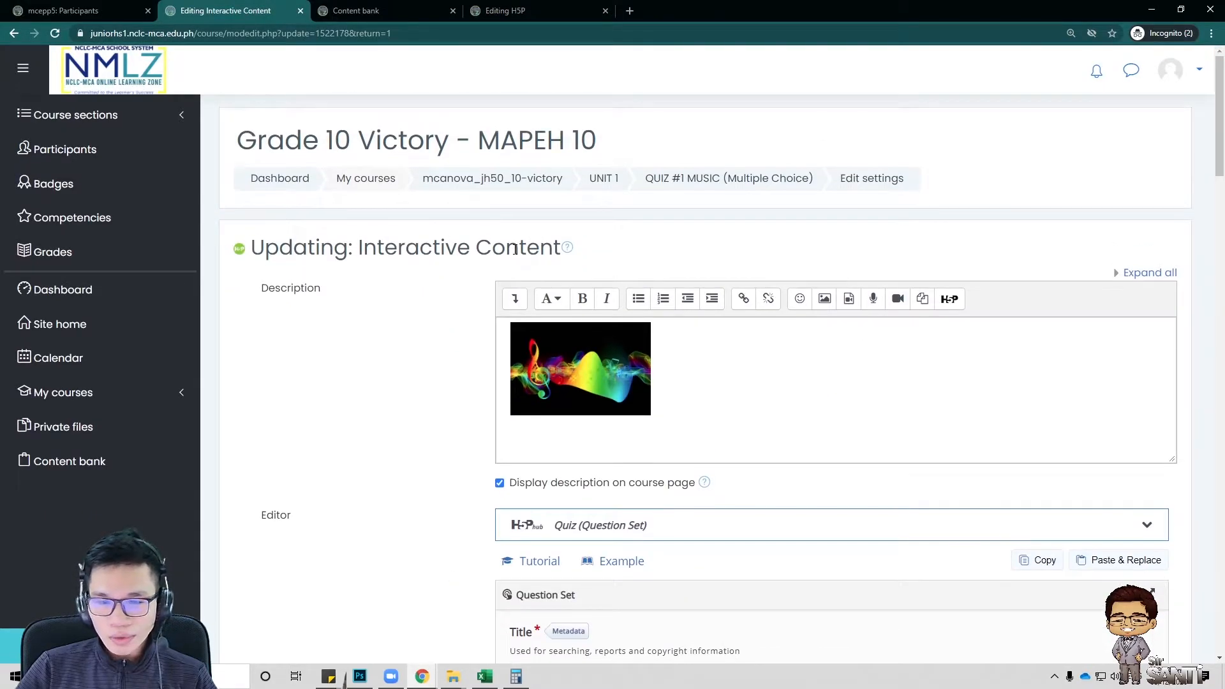
left_click_drag(830, 150, 674, 176)
right_click(674, 176)
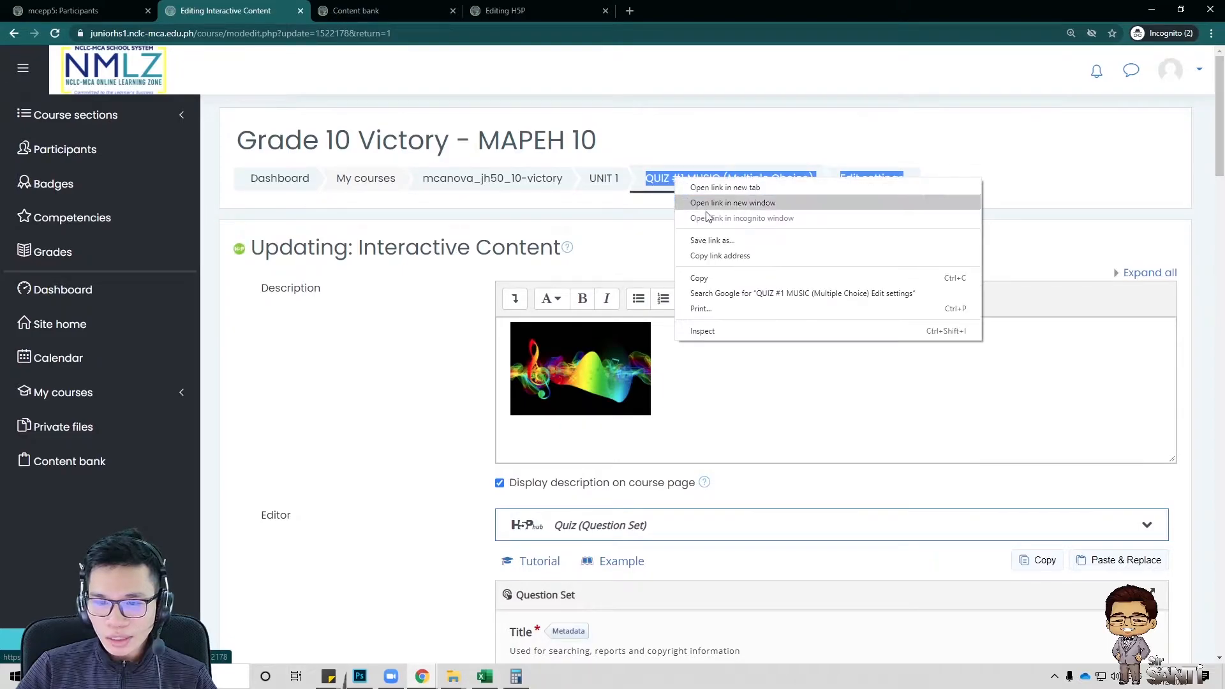
left_click(719, 278)
Name the new H5P activity "QUIZ #1 MUSIC (Multiple Choice)" and paste the music image's HTML code into its description
left_click(376, 9)
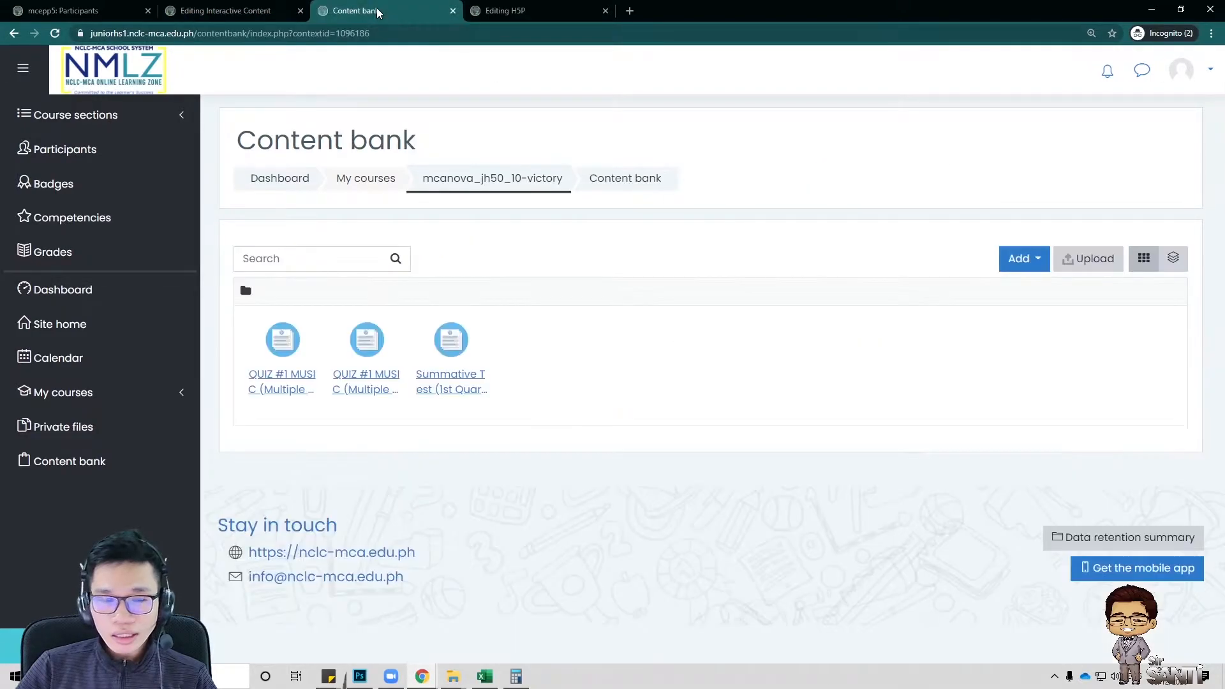
left_click(509, 11)
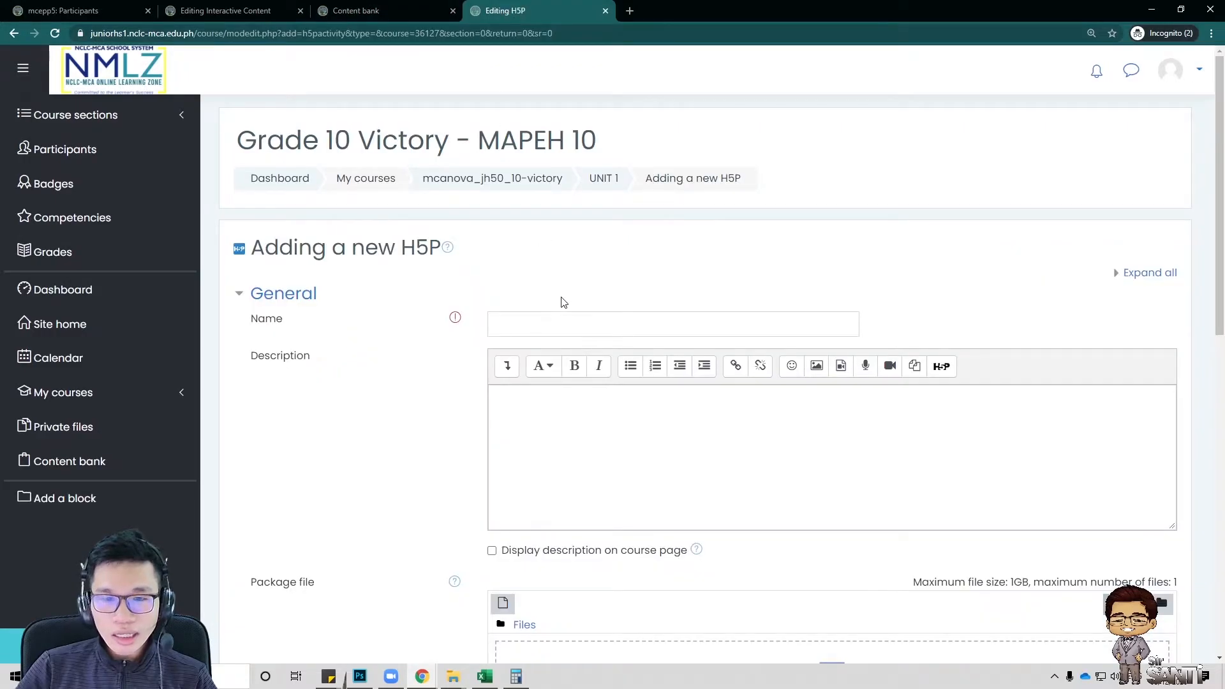
left_click(562, 329)
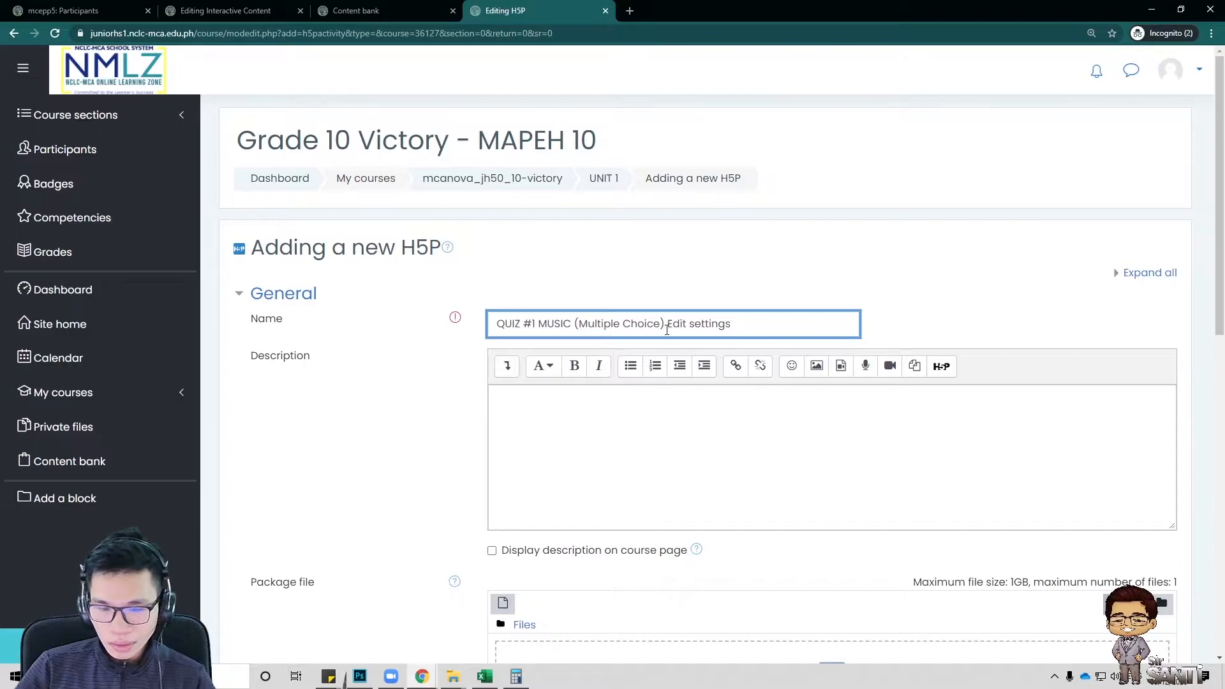
left_click_drag(666, 323, 800, 315)
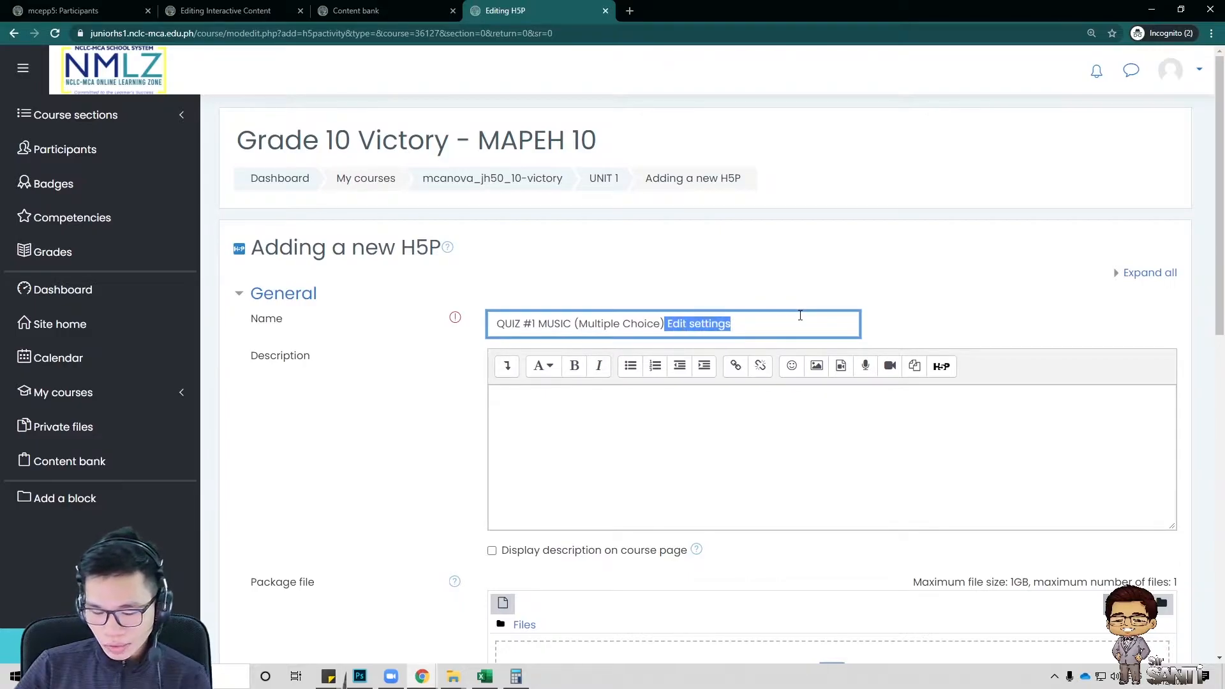
key("BackSpace")
left_click(596, 432)
key("ctrl+v")
Examine the Package file section of the new H5P activity's form
scroll(597, 436, "down", 2)
scroll(597, 436, "down", 1)
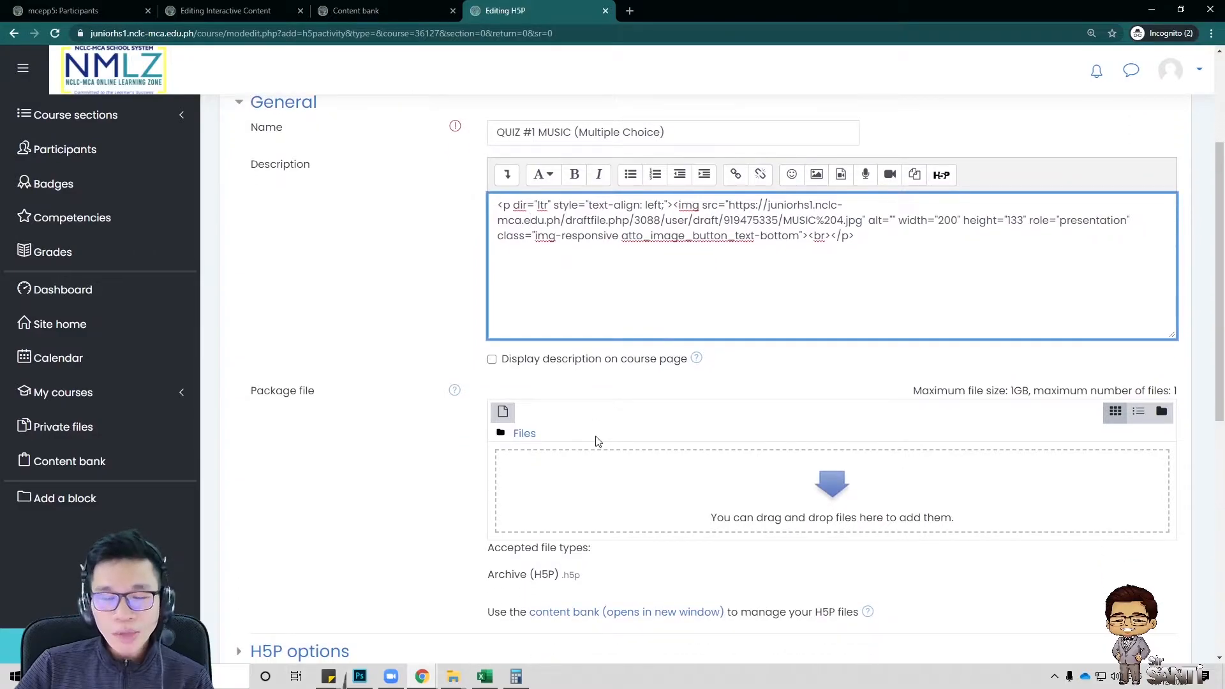
left_click(241, 399)
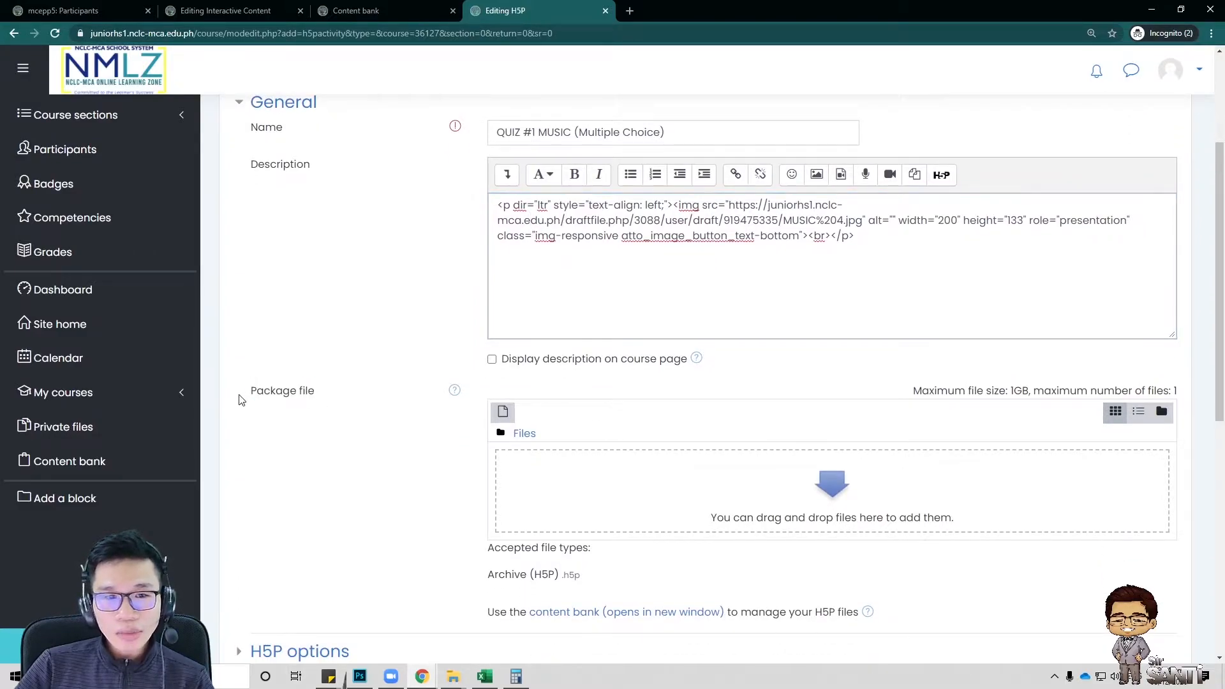
left_click_drag(241, 399, 315, 392)
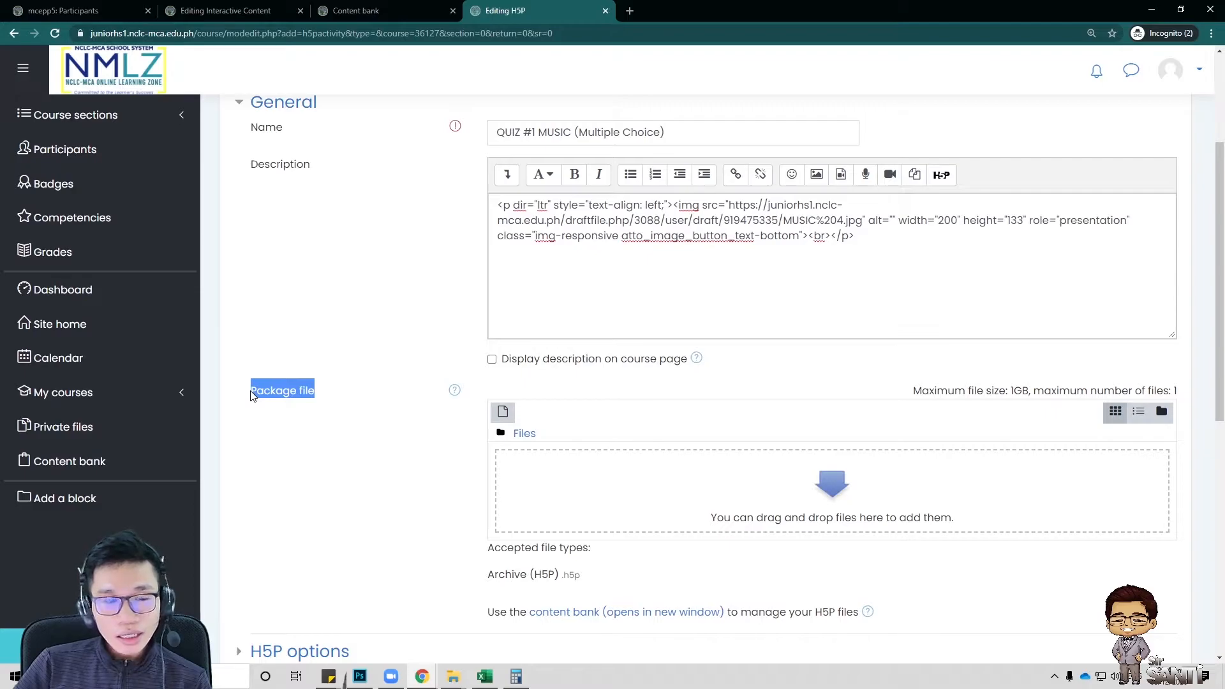
Choose the most recently modified QUIZ #1 MUSIC (Multiple Choice) from the content bank as the activity's package file
left_click(503, 414)
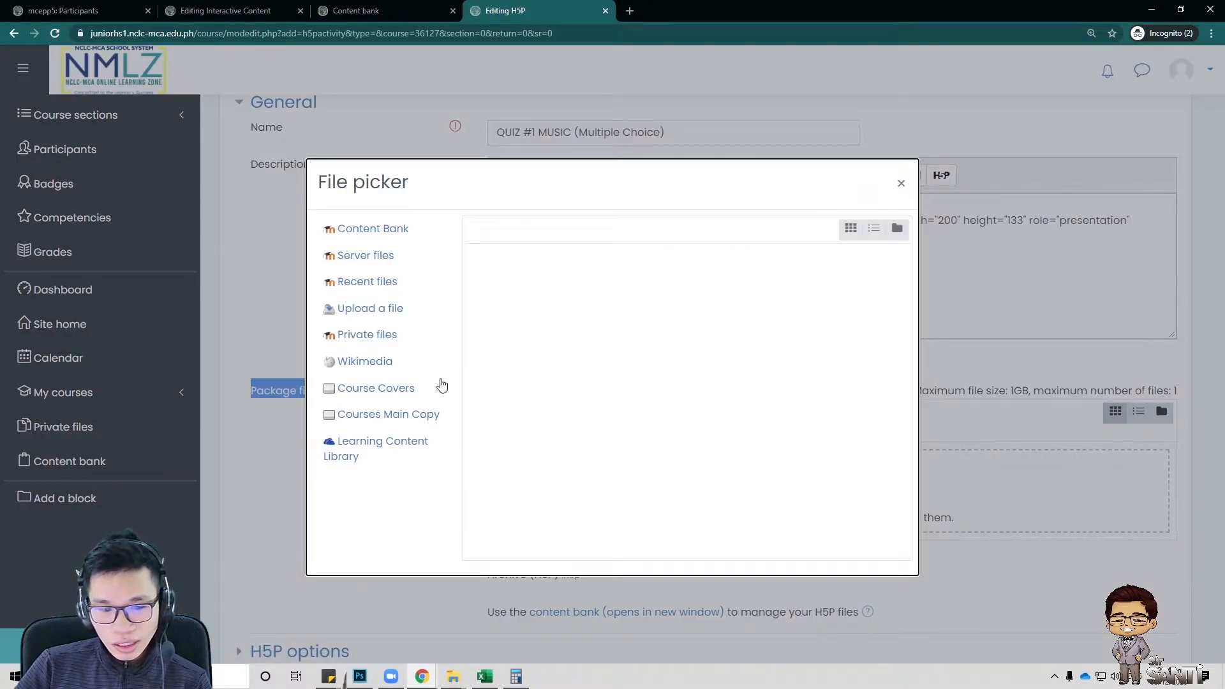
left_click(393, 237)
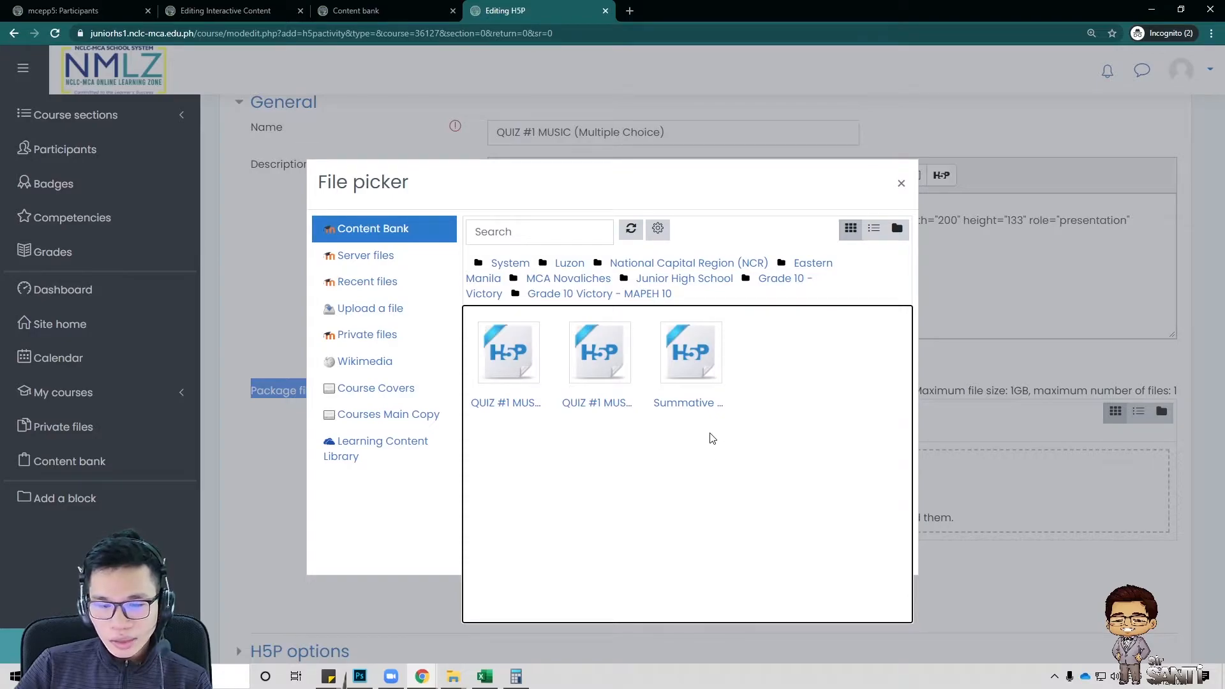
left_click(875, 229)
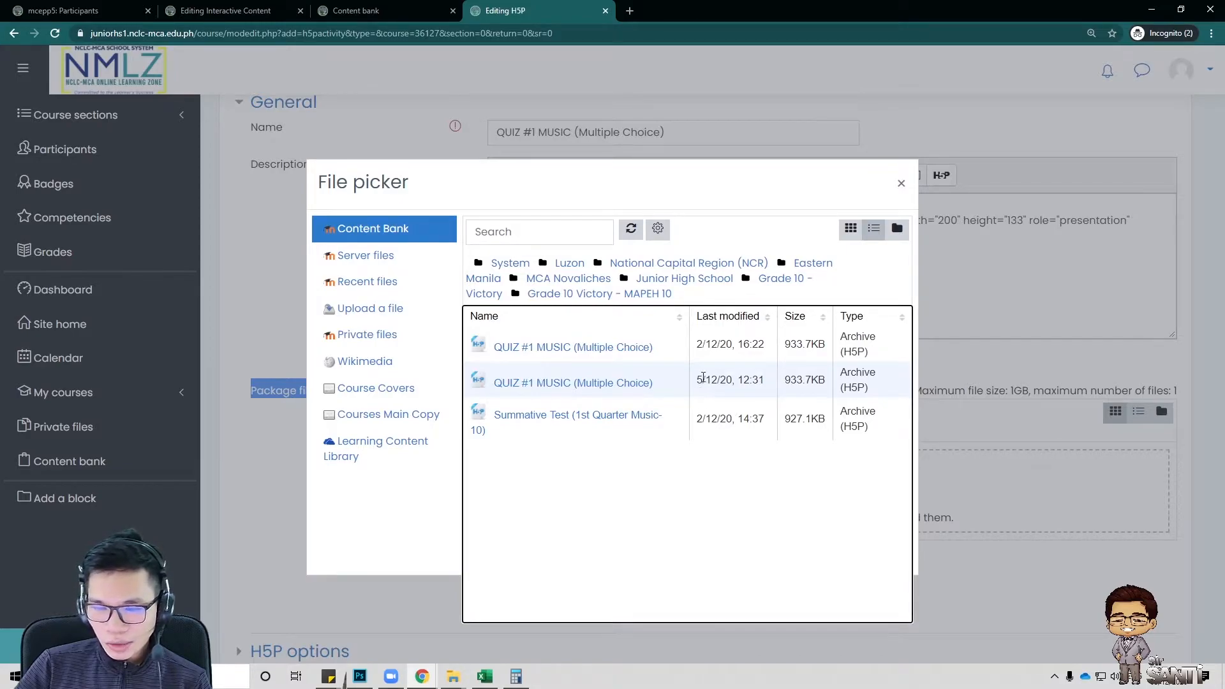
left_click(735, 317)
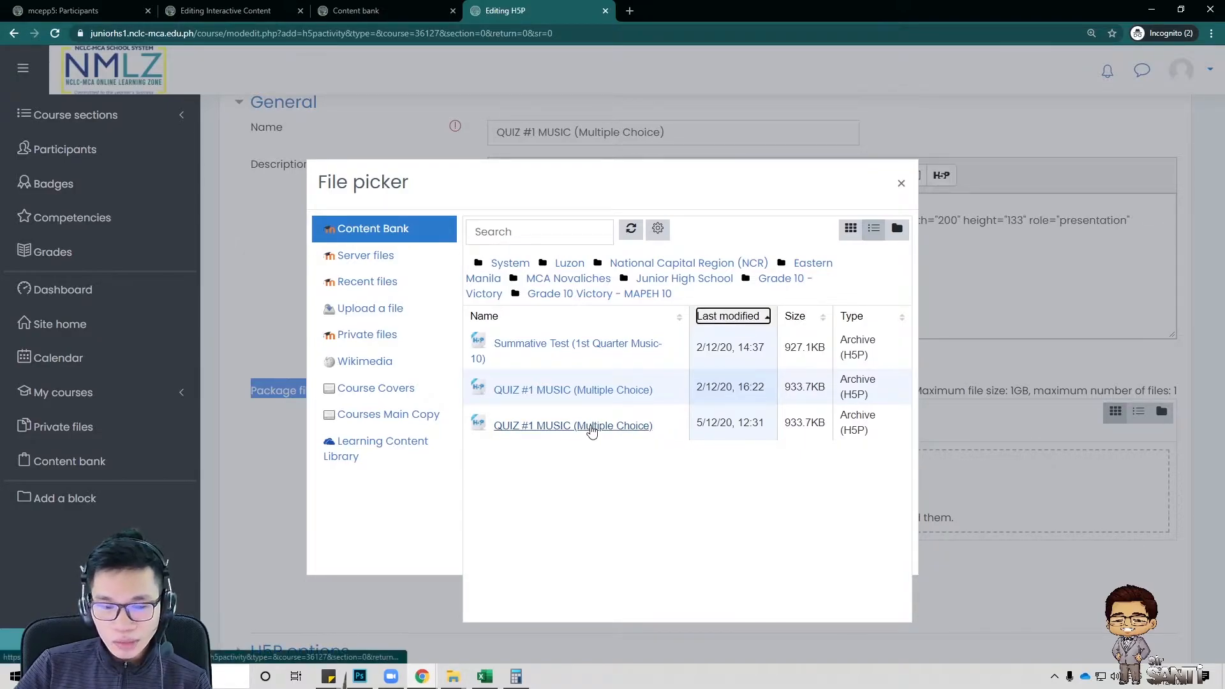
left_click(591, 427)
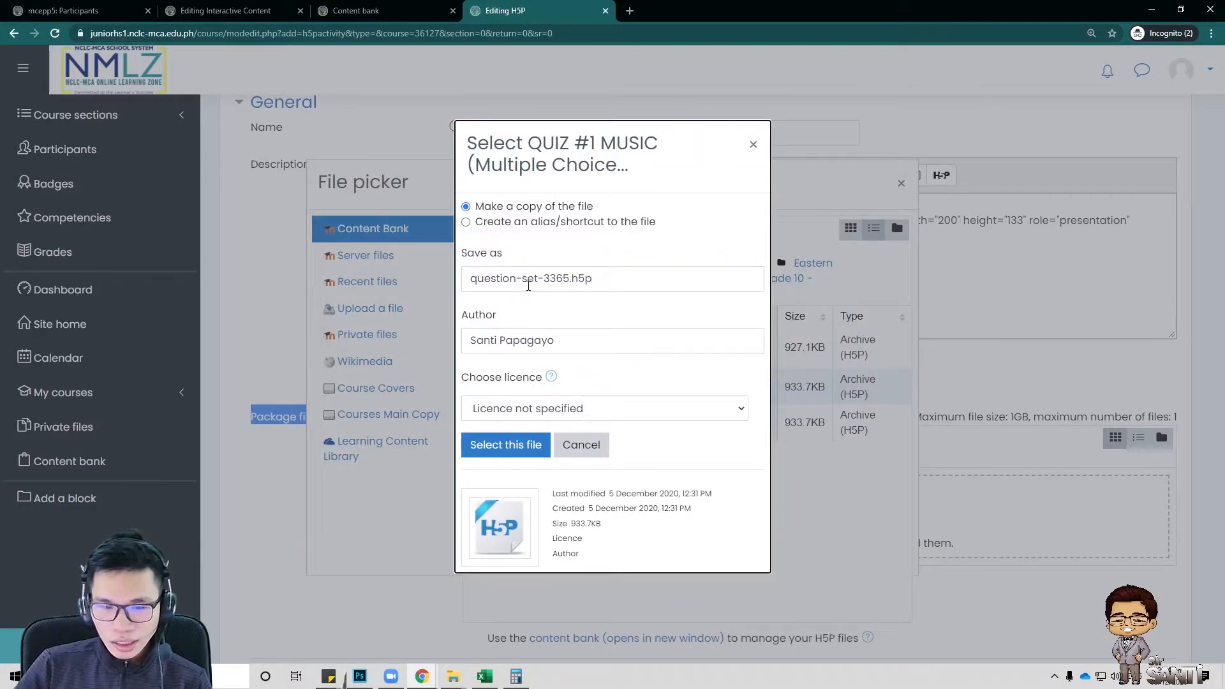
Set the package copy's file name to quiz_no_1.h5p and attach it to the activity
left_click(528, 285)
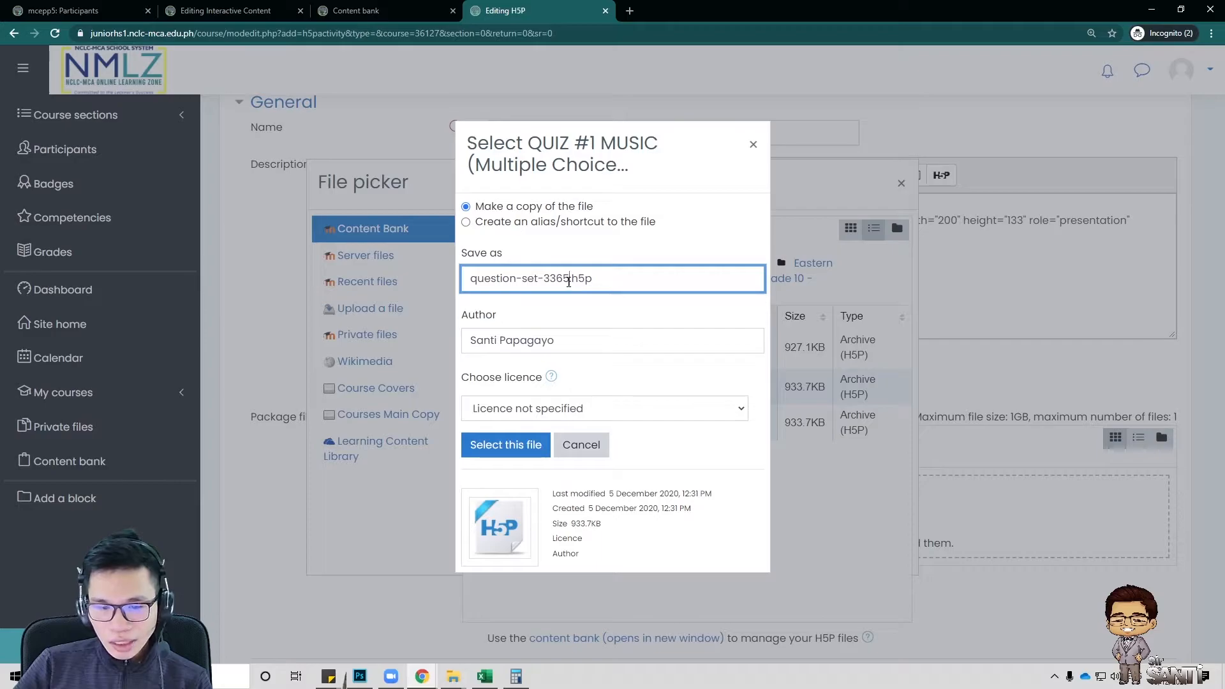
left_click_drag(568, 281, 455, 277)
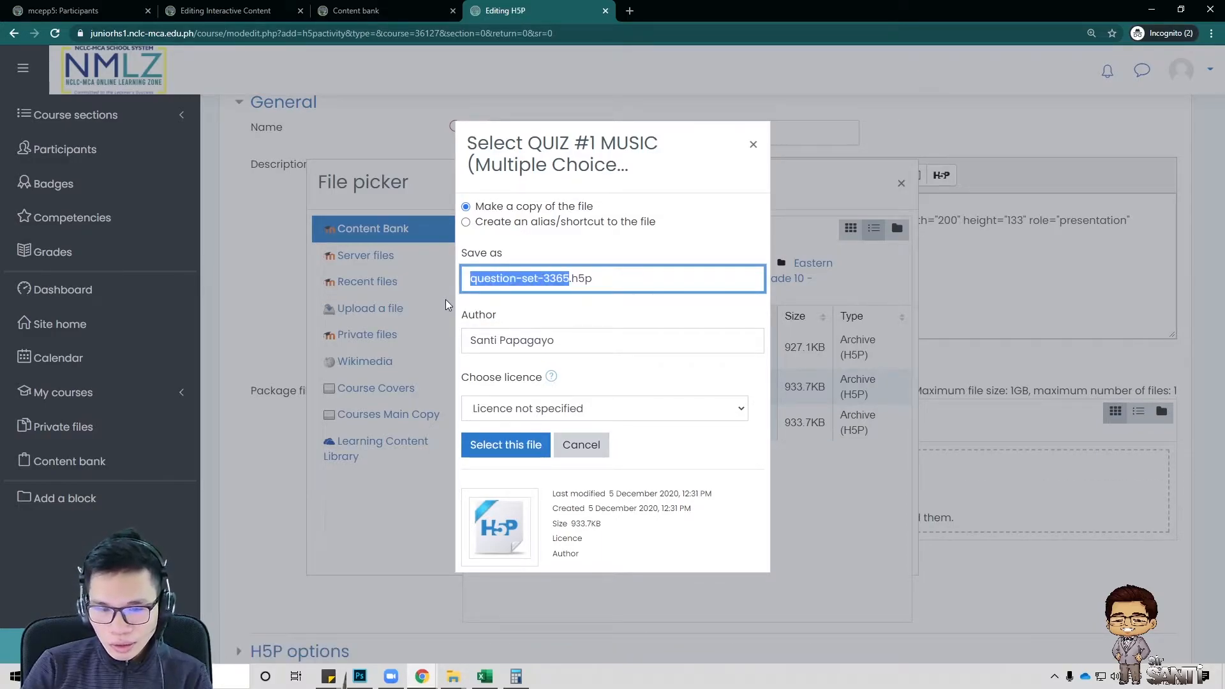
type("qui")
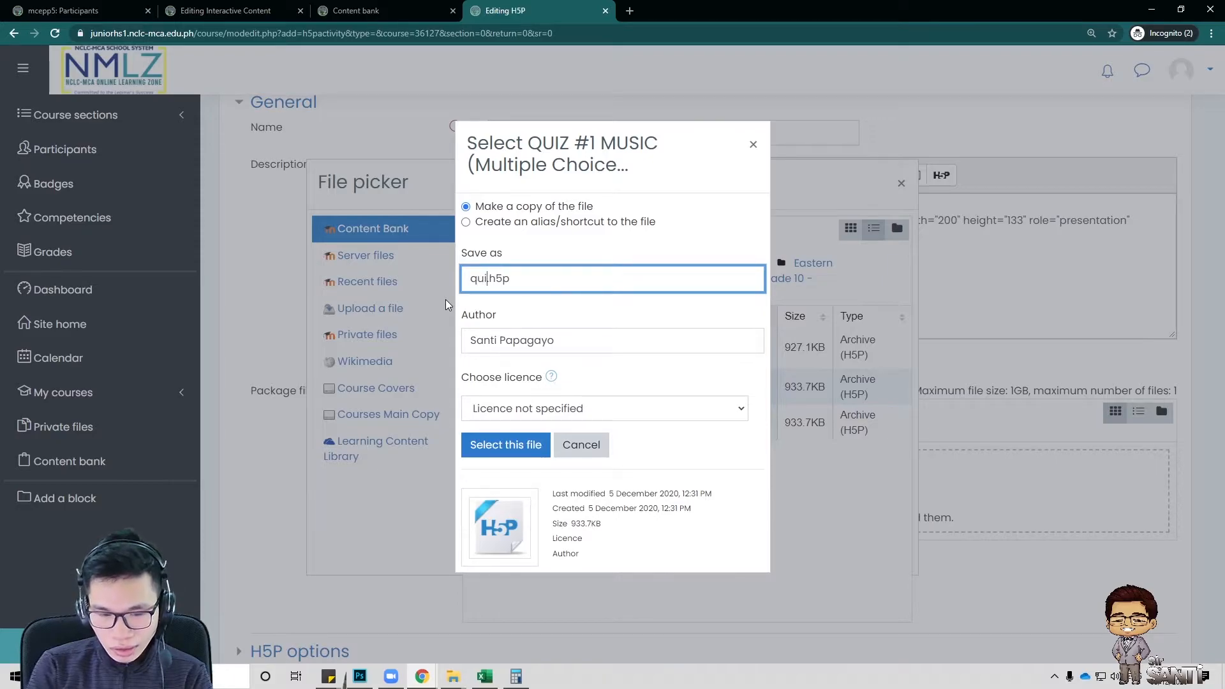
type("z")
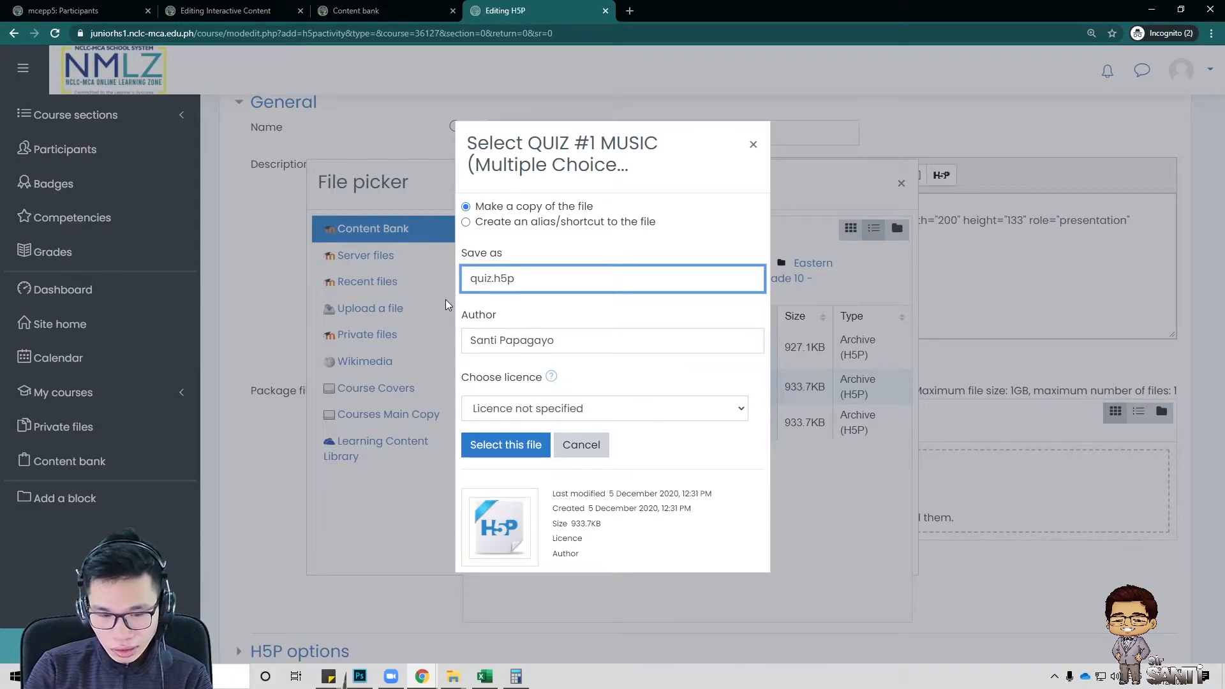
type("_no")
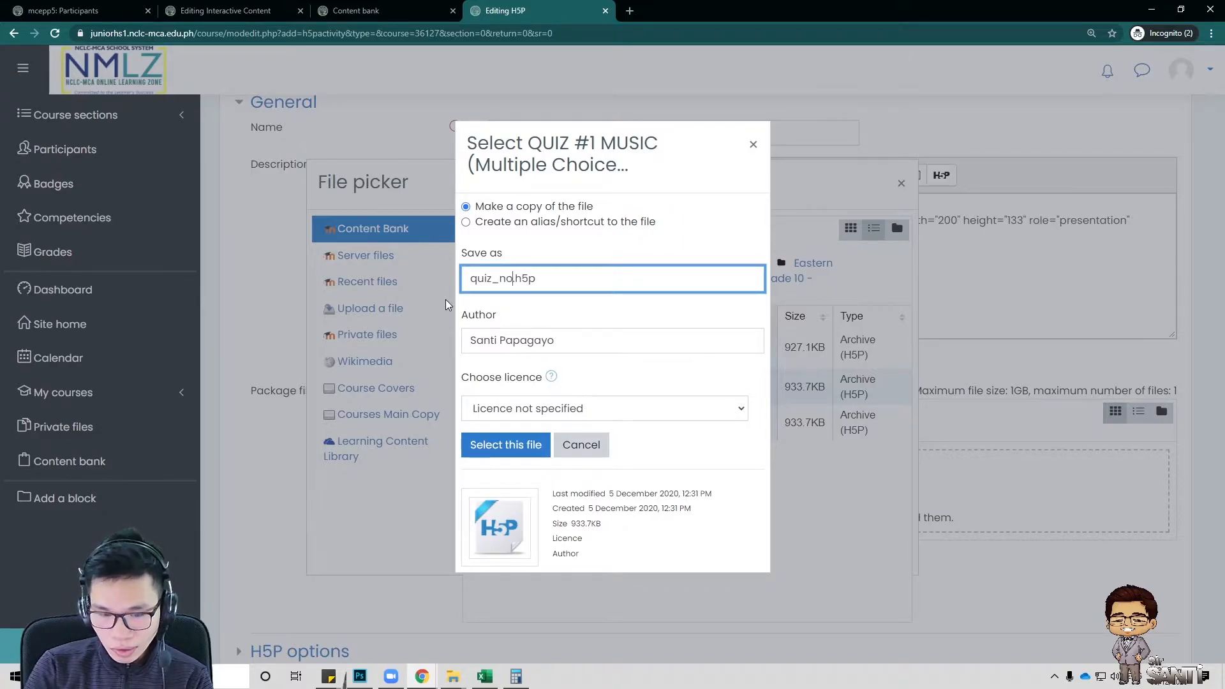
type("_1")
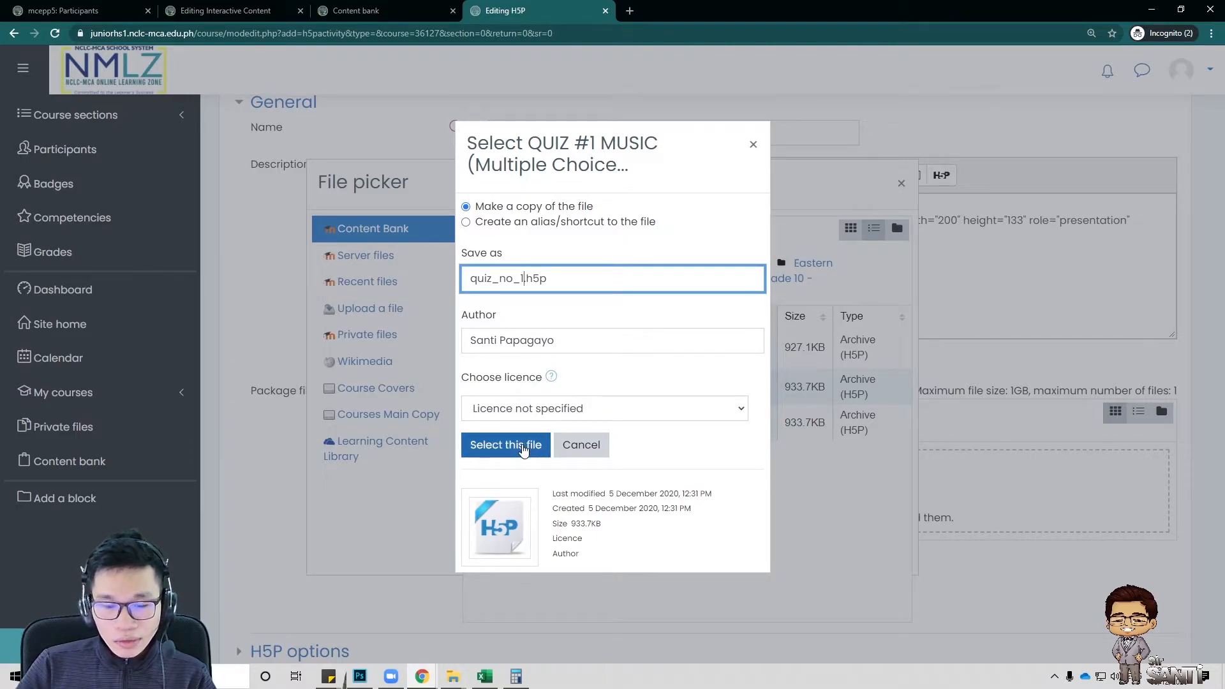
left_click(522, 445)
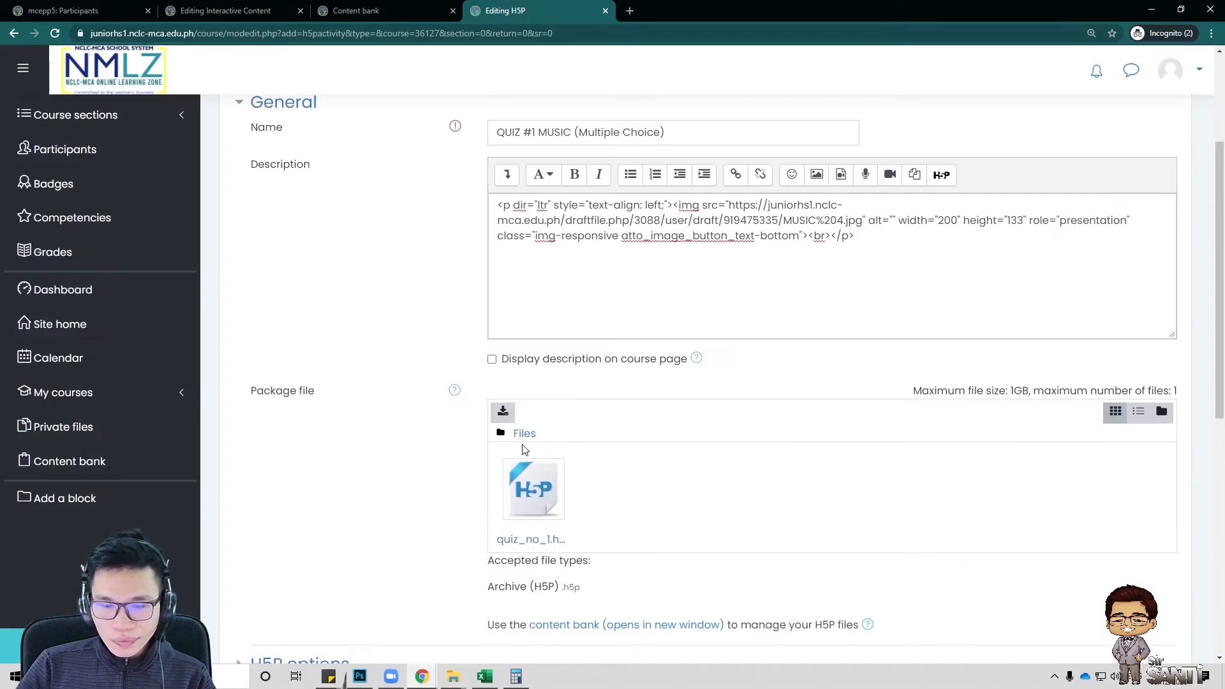
Expand the H5P options, leave them unselected, and save the new activity, returning to the course
scroll(527, 449, "down", 2)
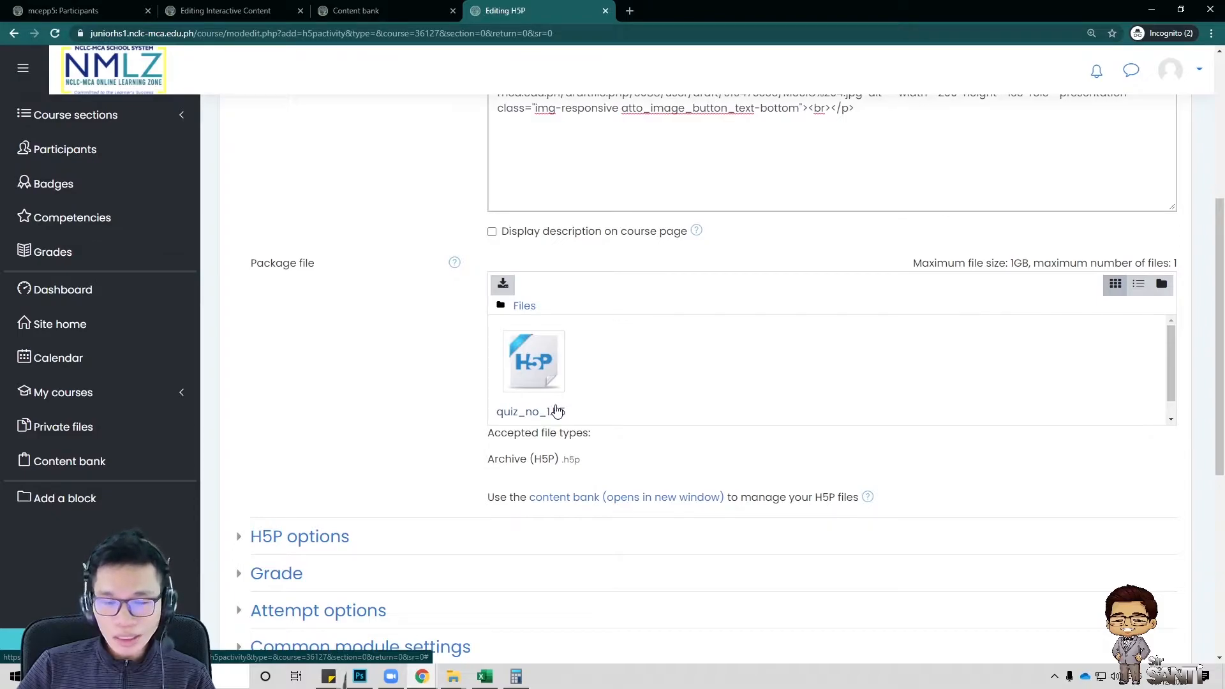
left_click(252, 536)
scroll(402, 520, "down", 4)
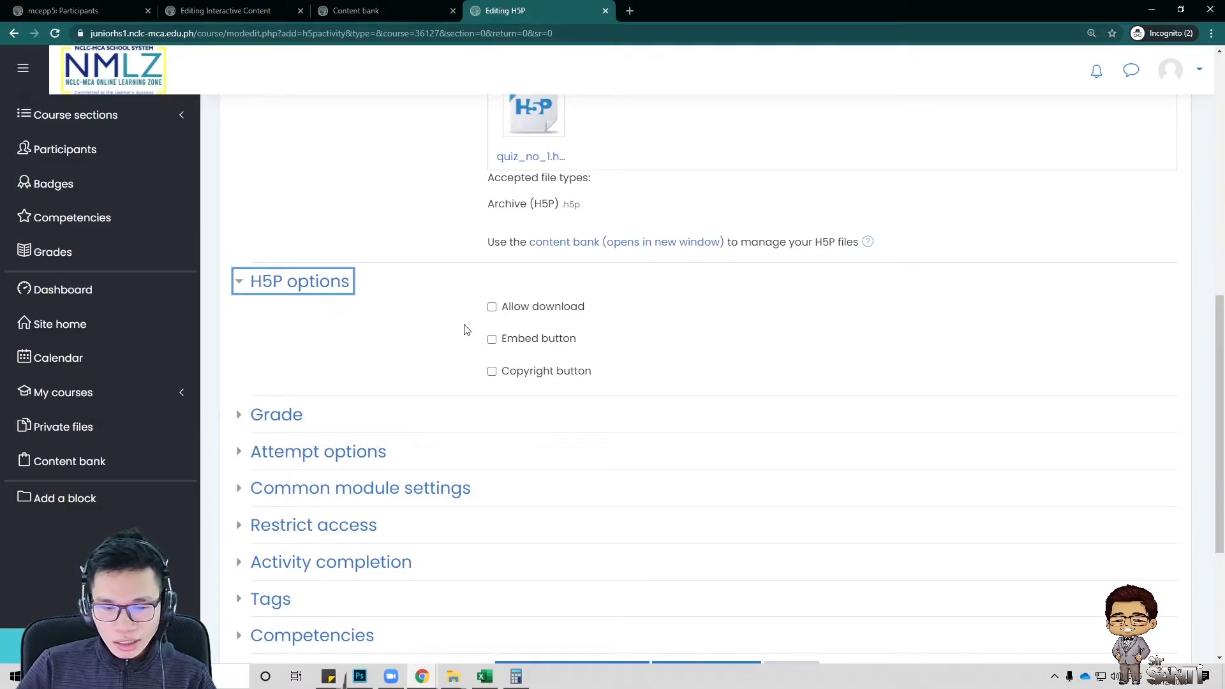
scroll(497, 395, "down", 4)
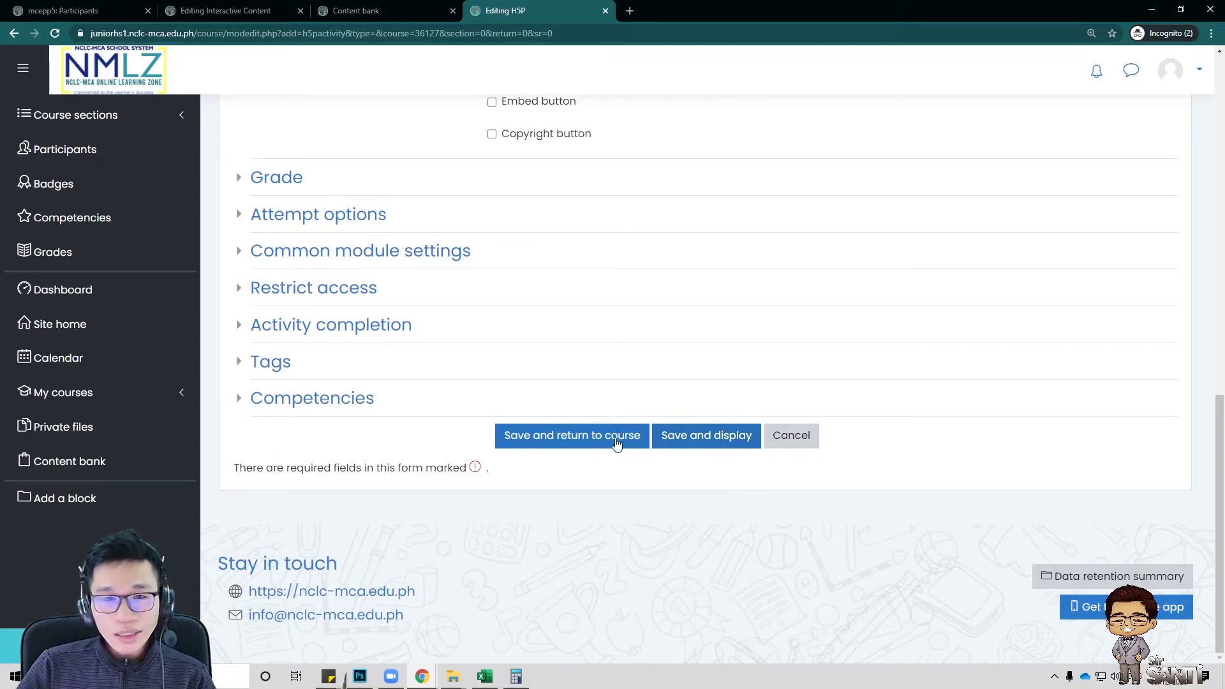
left_click(588, 441)
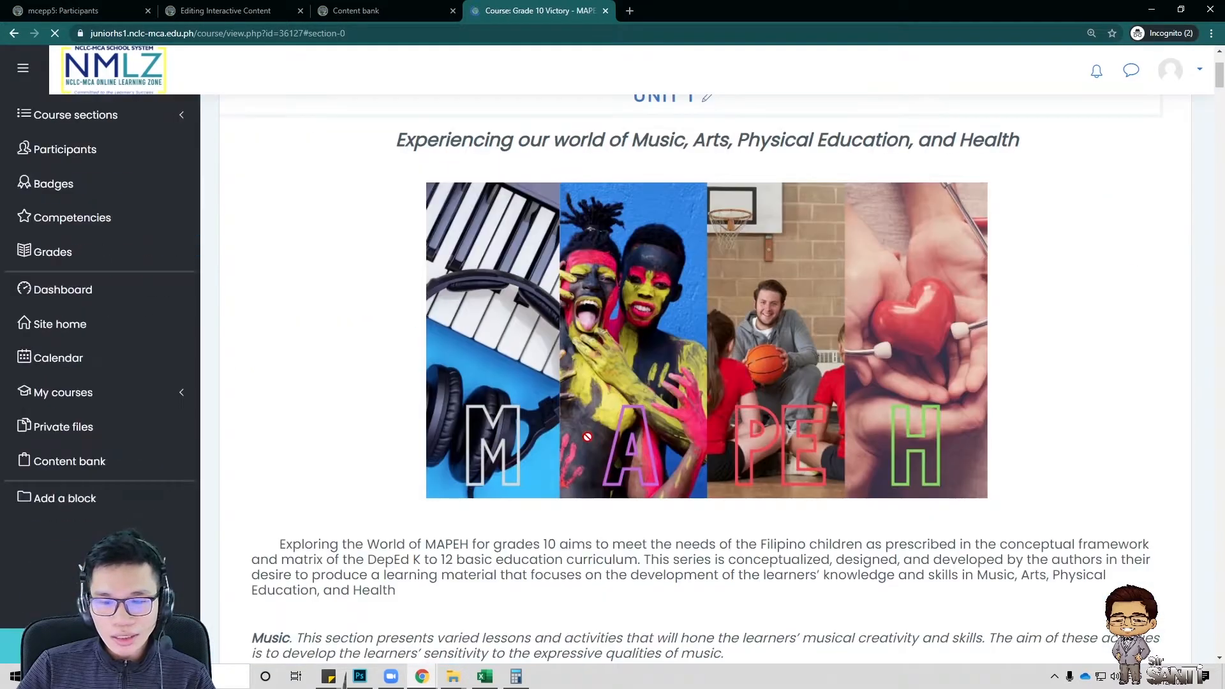
Move the new QUIZ #1 MUSIC (Multiple Choice) H5P activity directly after the original Interactive Content quiz in Unit 1
scroll(587, 437, "down", 18)
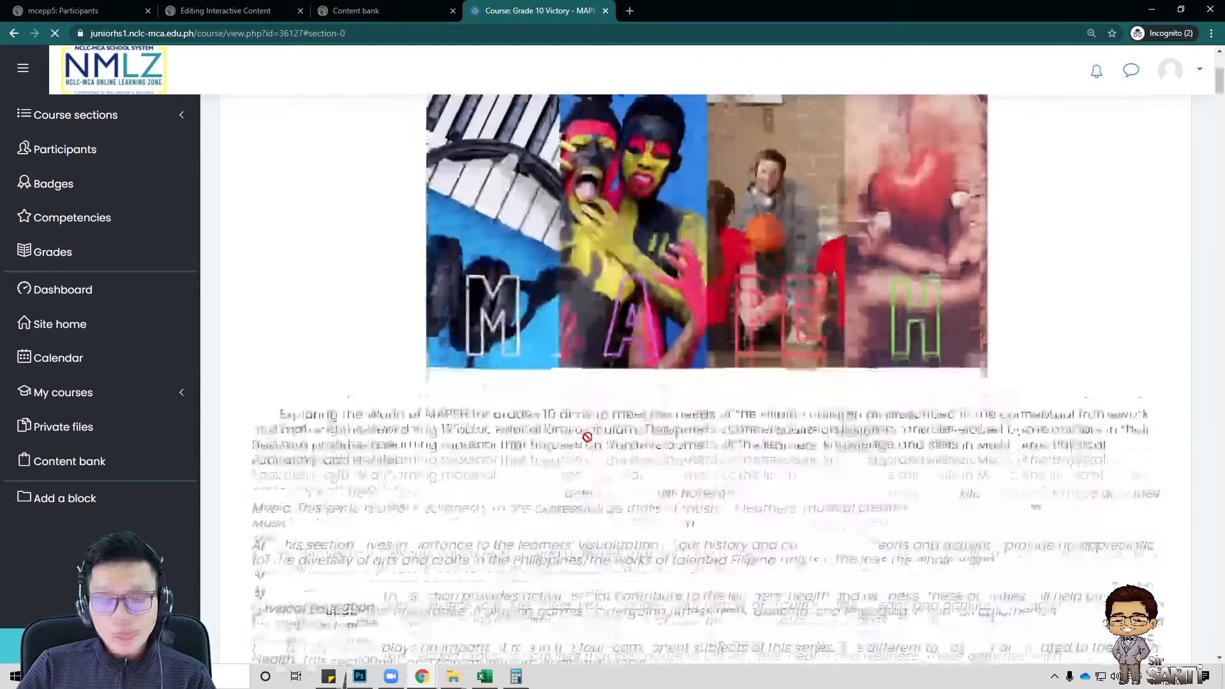
scroll(587, 437, "down", 9)
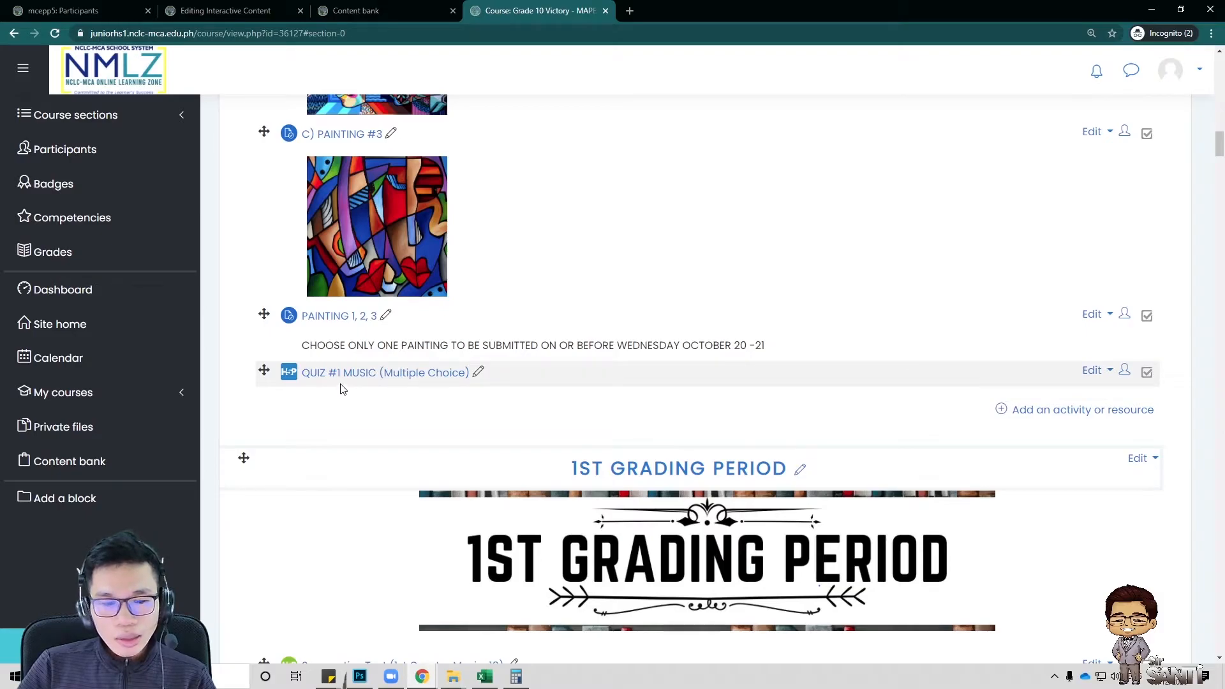
left_click(265, 371)
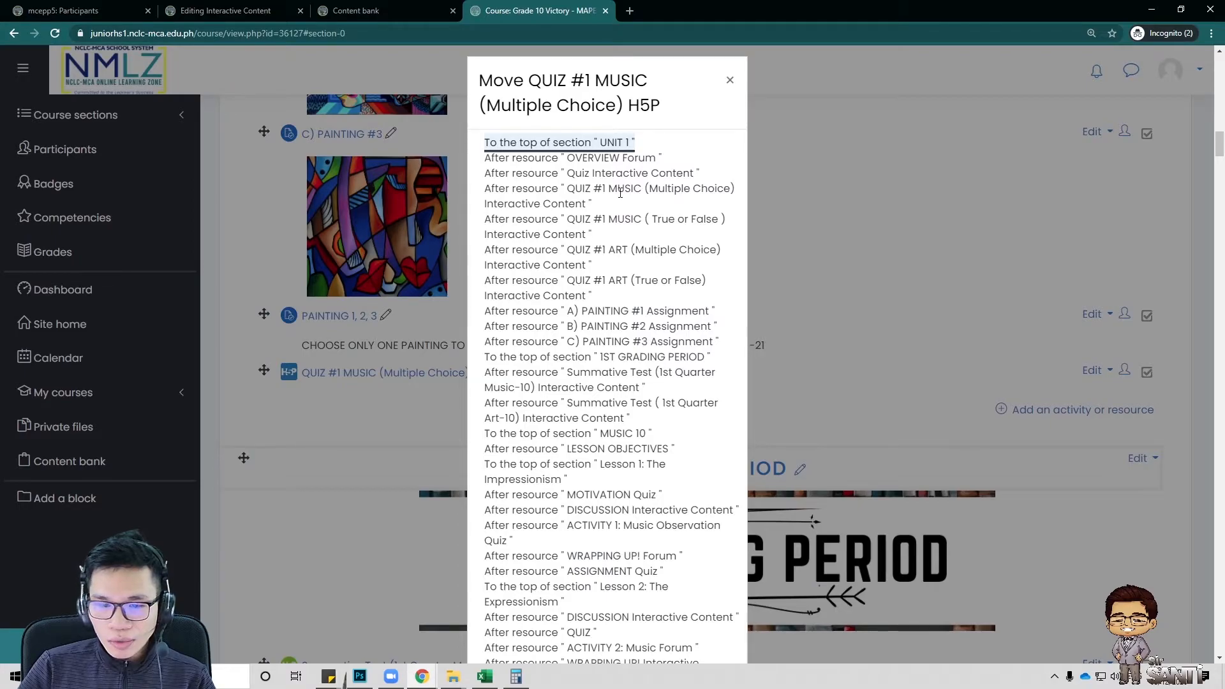
left_click(563, 191)
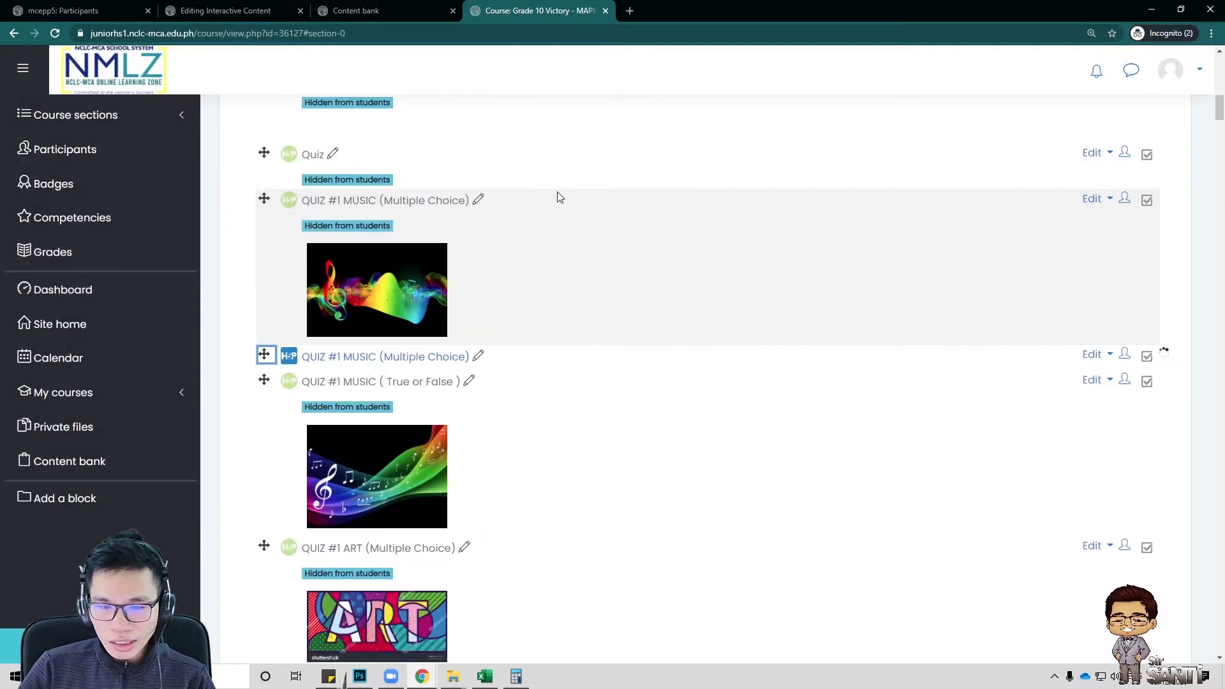
Delete the original hidden QUIZ #1 MUSIC (Multiple Choice) Interactive Content activity from Unit 1
scroll(549, 278, "up", 3)
scroll(548, 278, "down", 3)
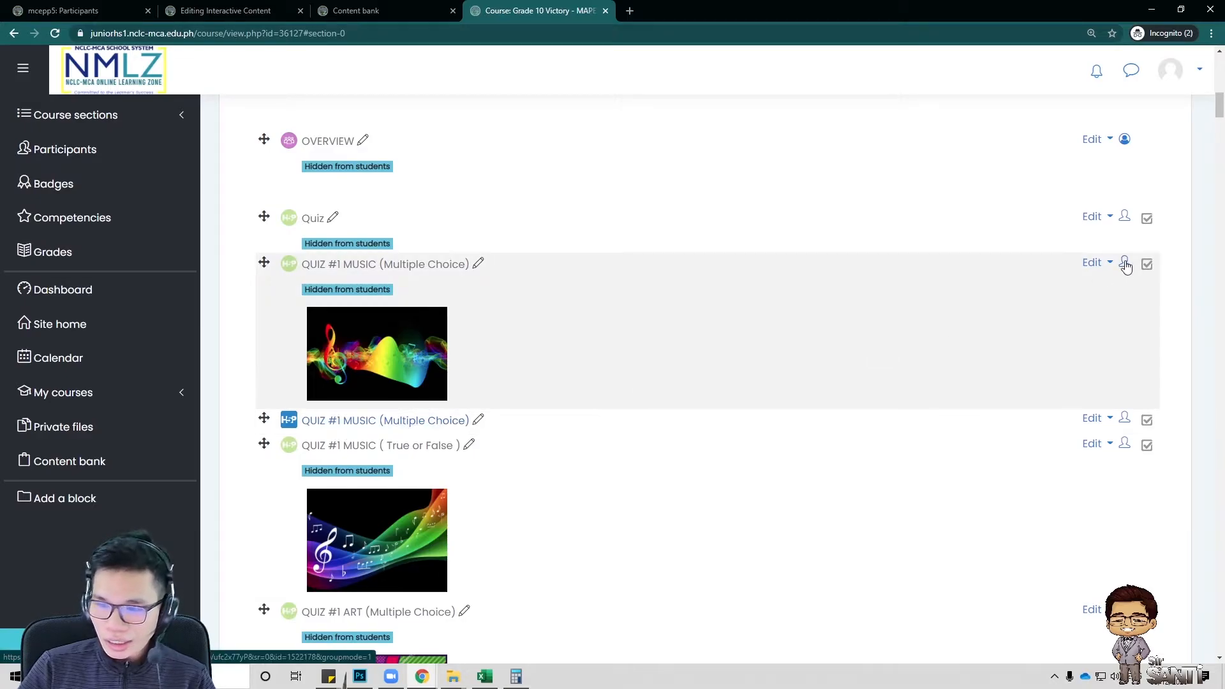
left_click(1110, 264)
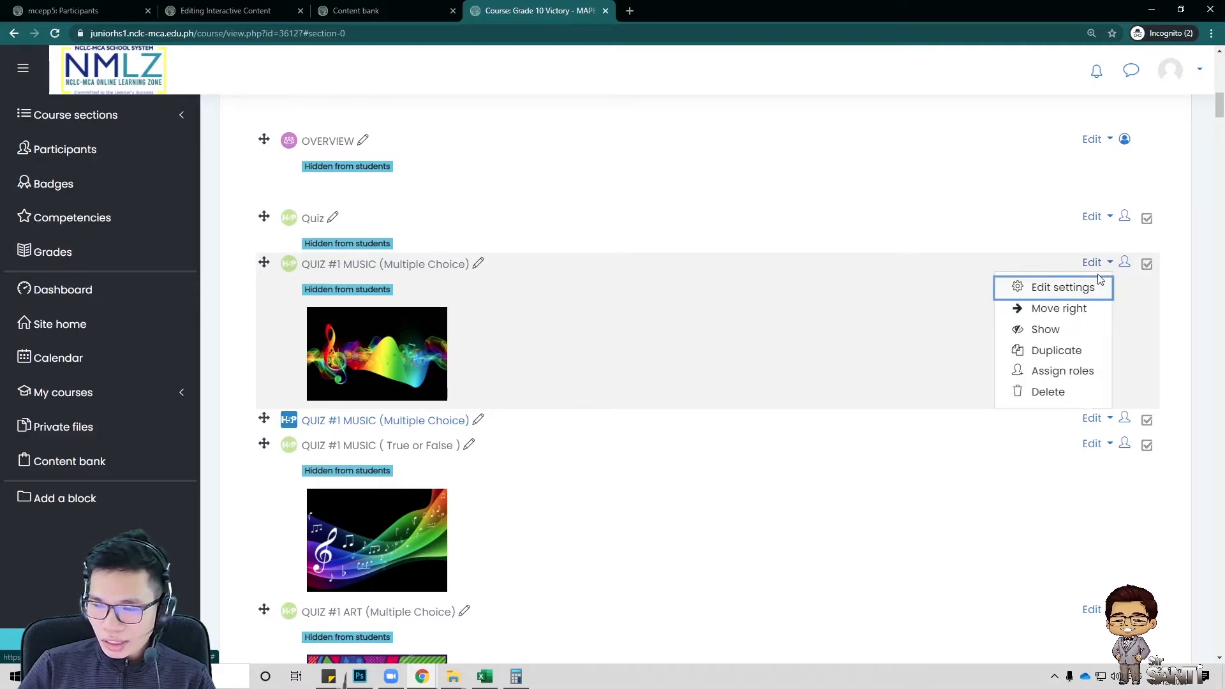
left_click(1050, 394)
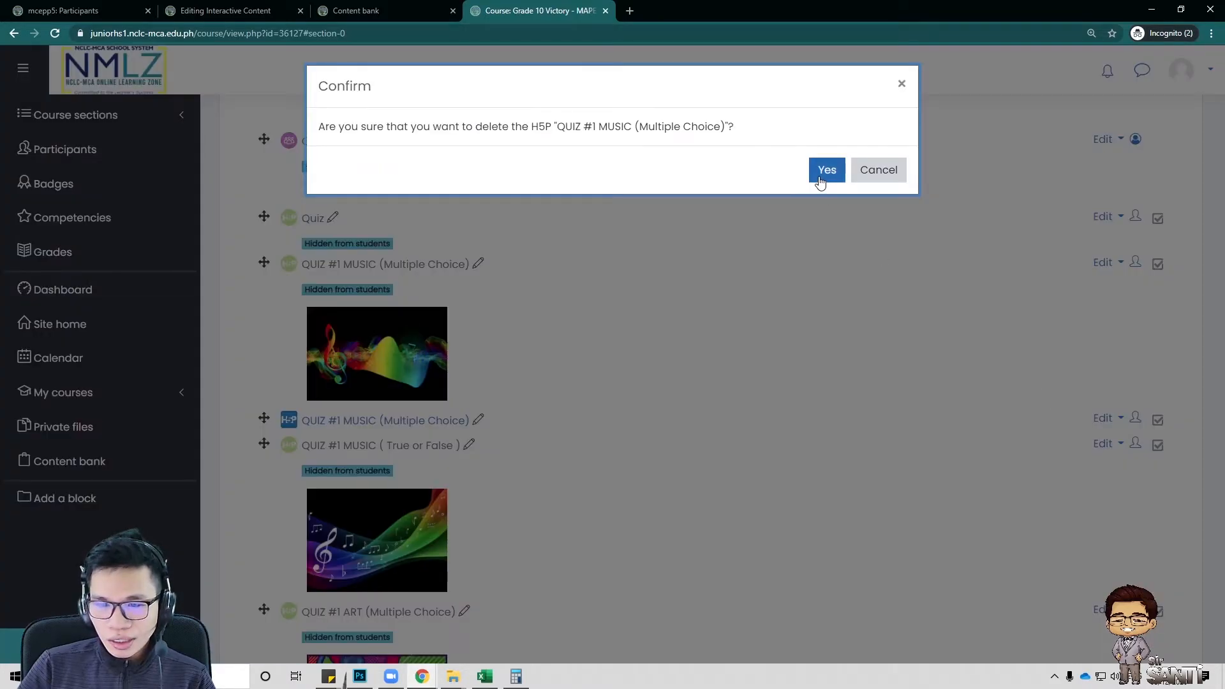
left_click(822, 174)
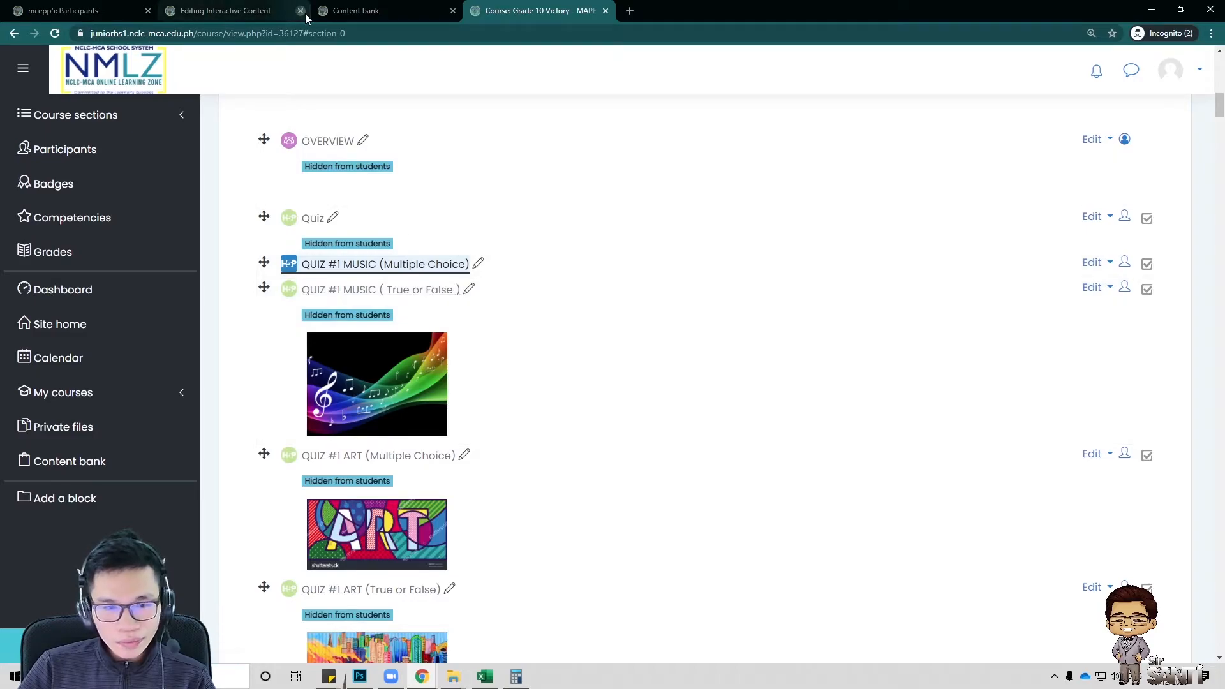
Close the original quiz's settings page and return to the course page
left_click(301, 11)
left_click(674, 104)
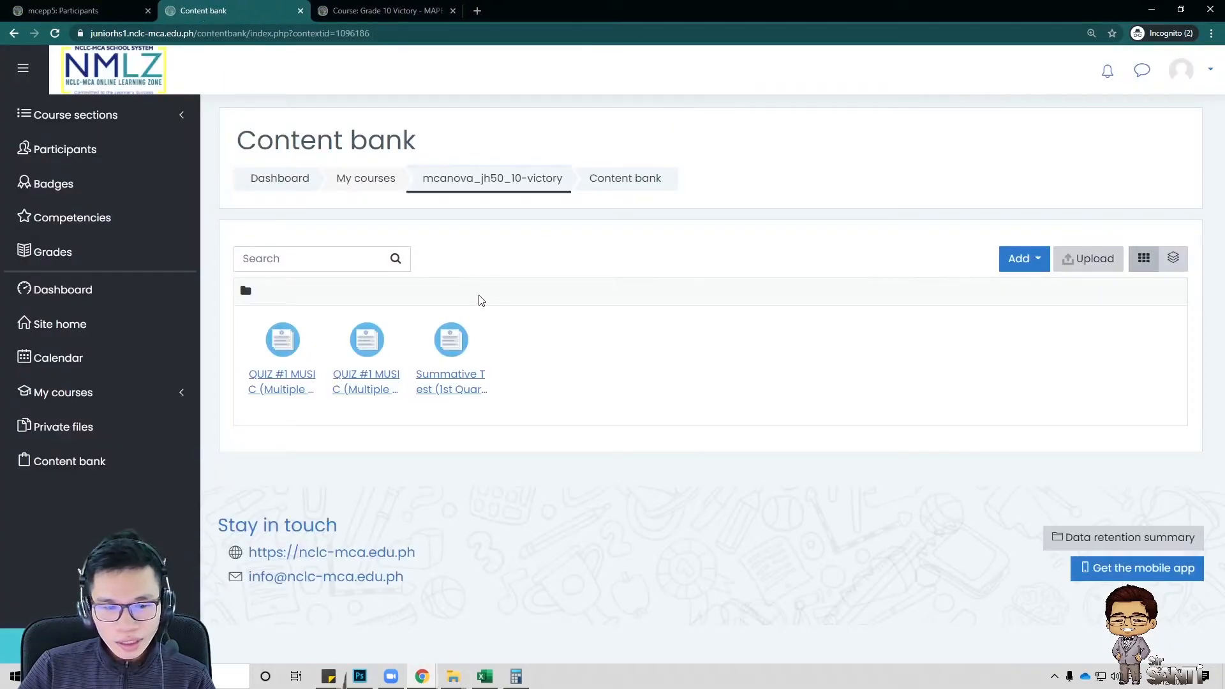
left_click(343, 11)
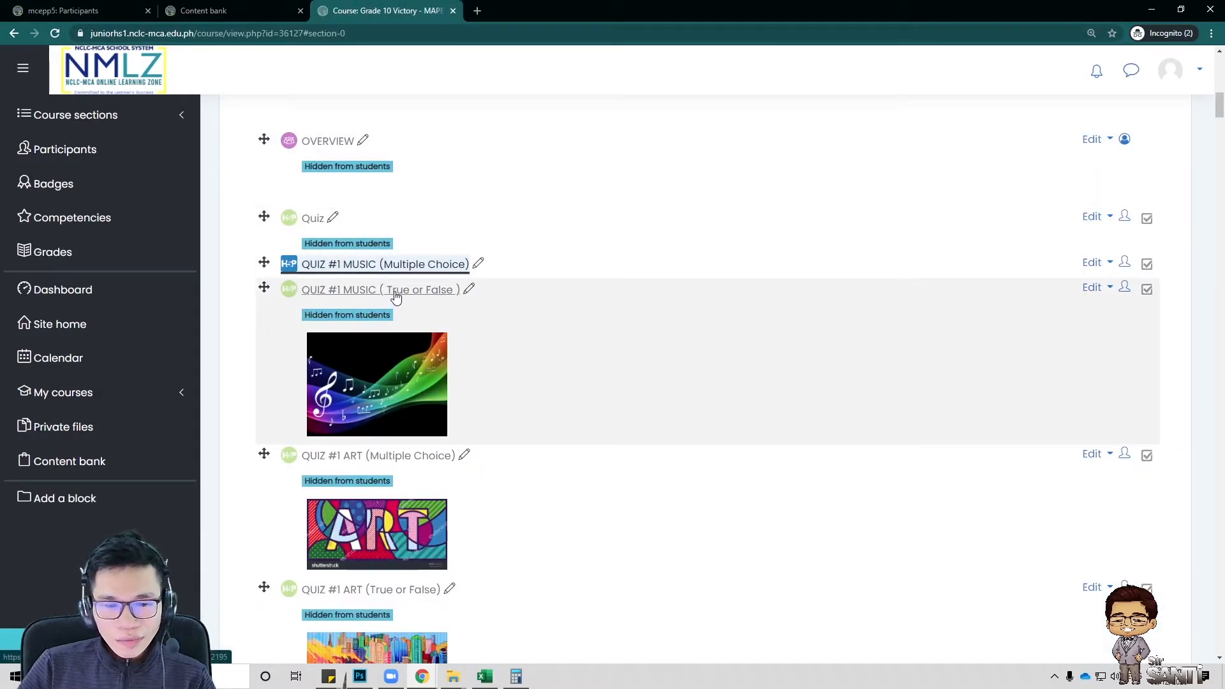
Open QUIZ #1 MUSIC (True or False) and look through its first several questions
left_click(396, 295)
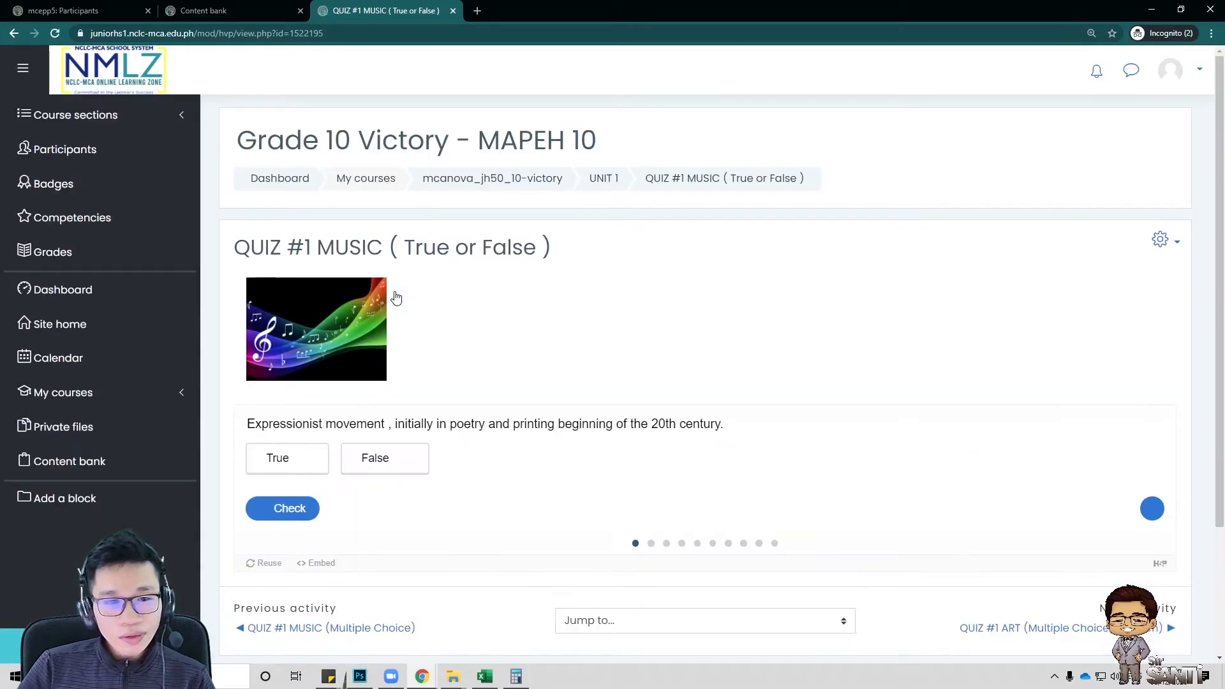
scroll(554, 328, "down", 2)
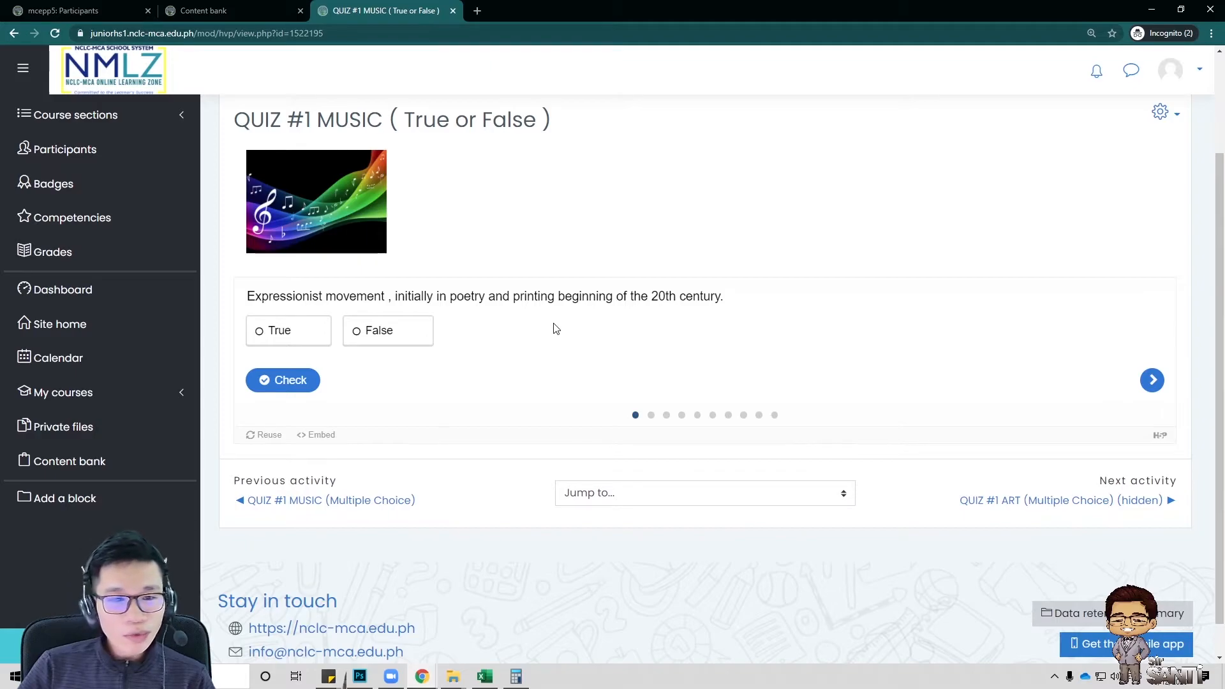
left_click(1158, 386)
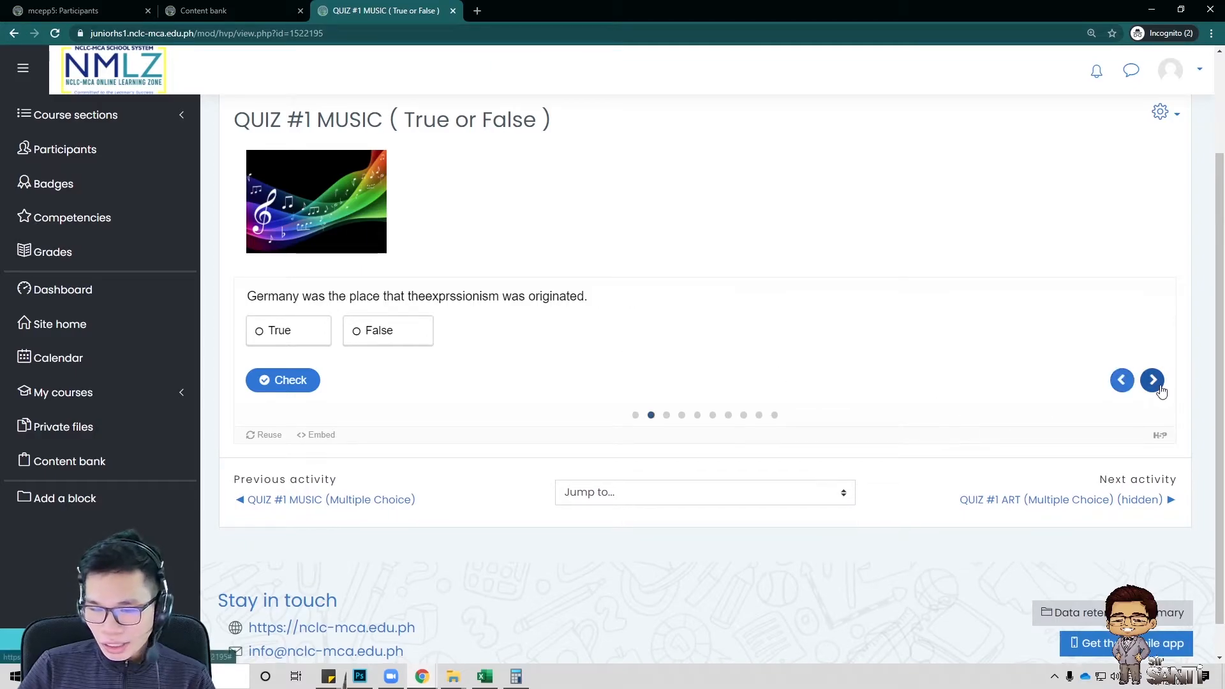
left_click(1159, 388)
left_click(1161, 388)
left_click(1160, 388)
left_click(1160, 388)
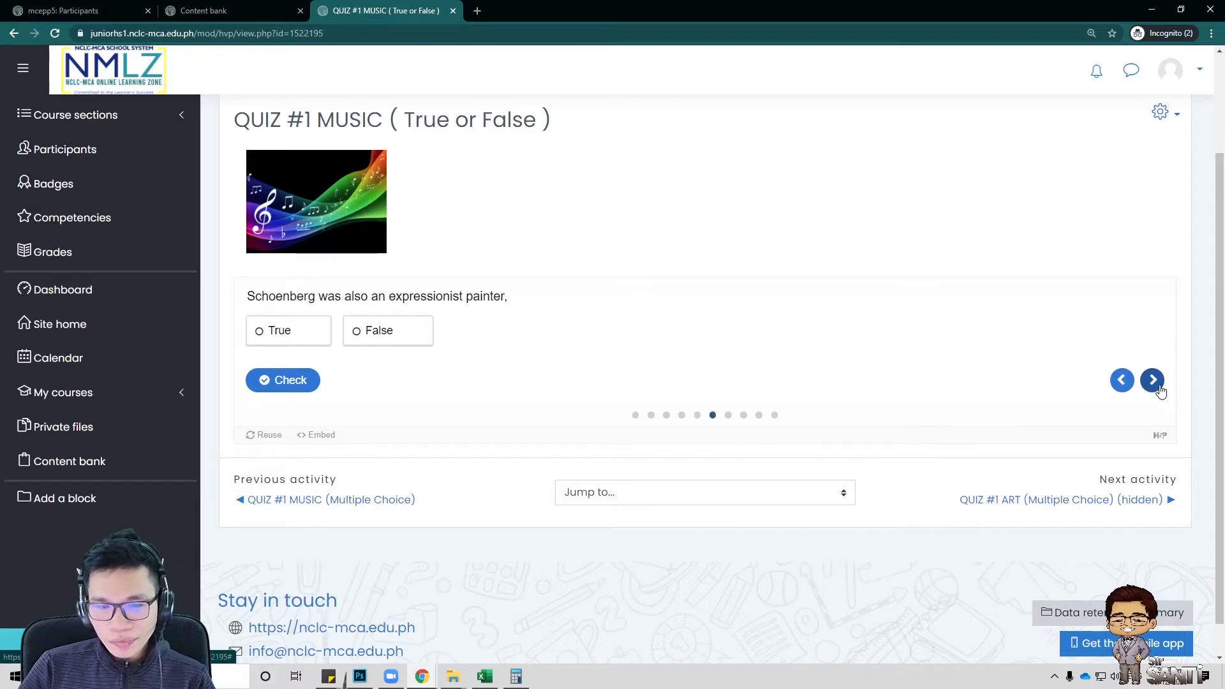
Return to the course page and open the settings of Summative Test (1st Quarter Music-10) in the 1st Grading Period
left_click(242, 12)
left_click(342, 12)
left_click(14, 33)
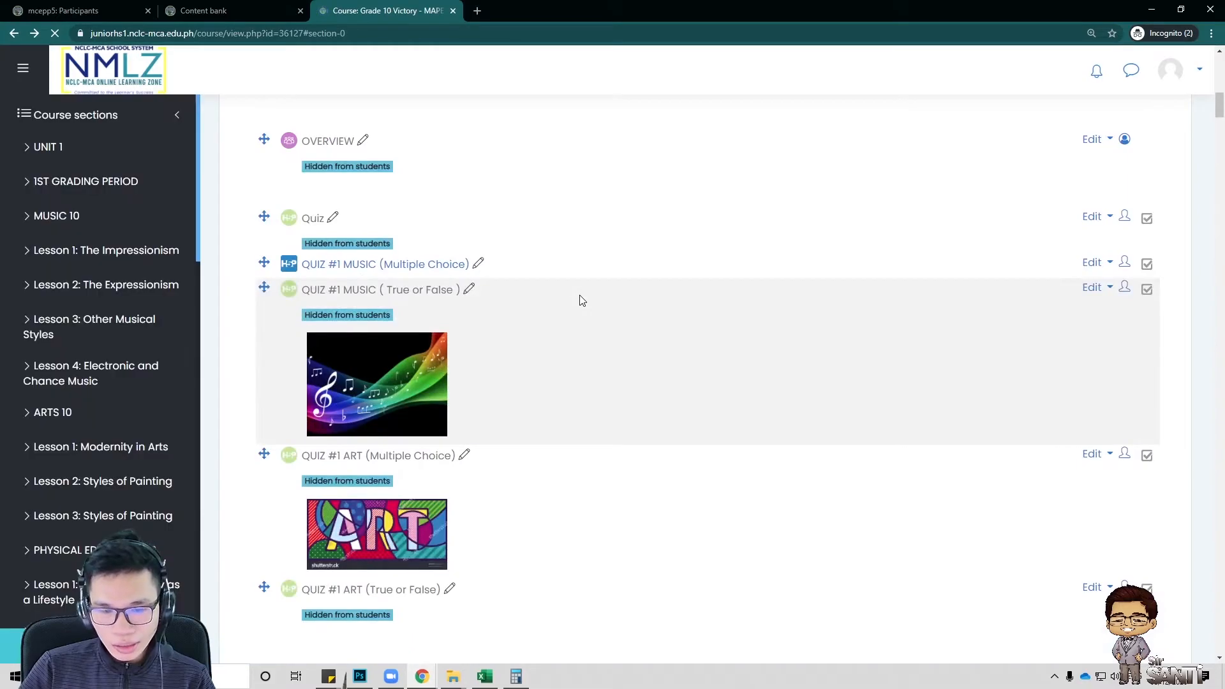
scroll(582, 300, "down", 15)
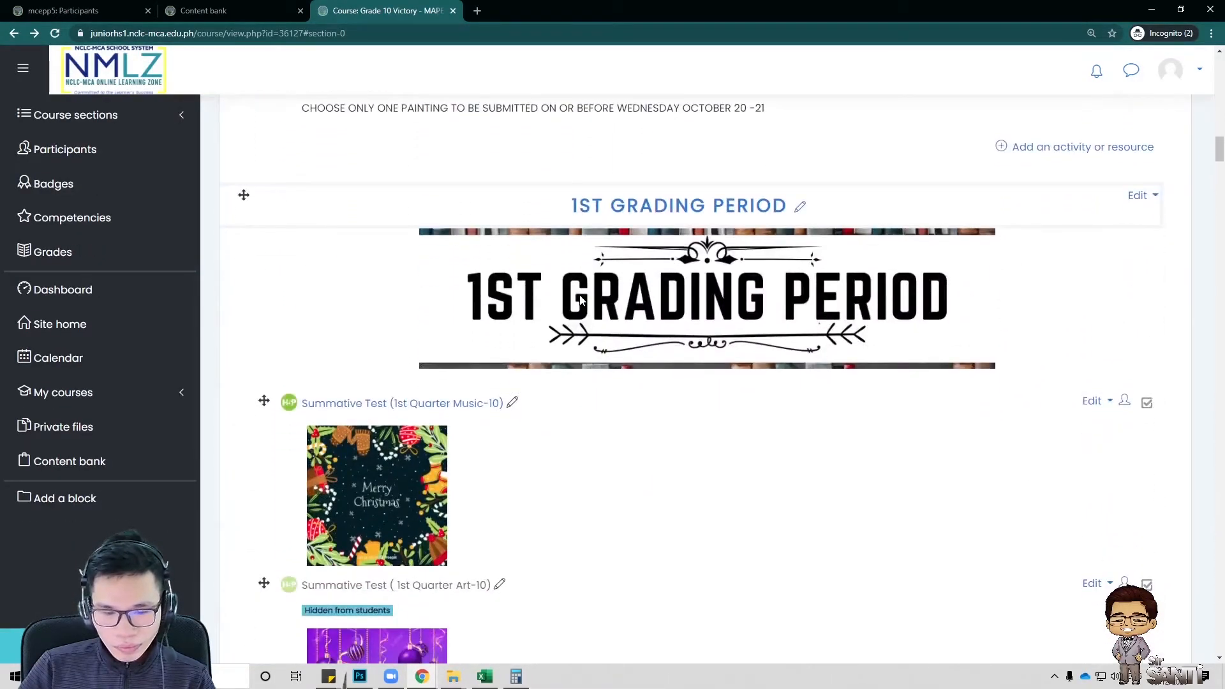
scroll(581, 299, "down", 3)
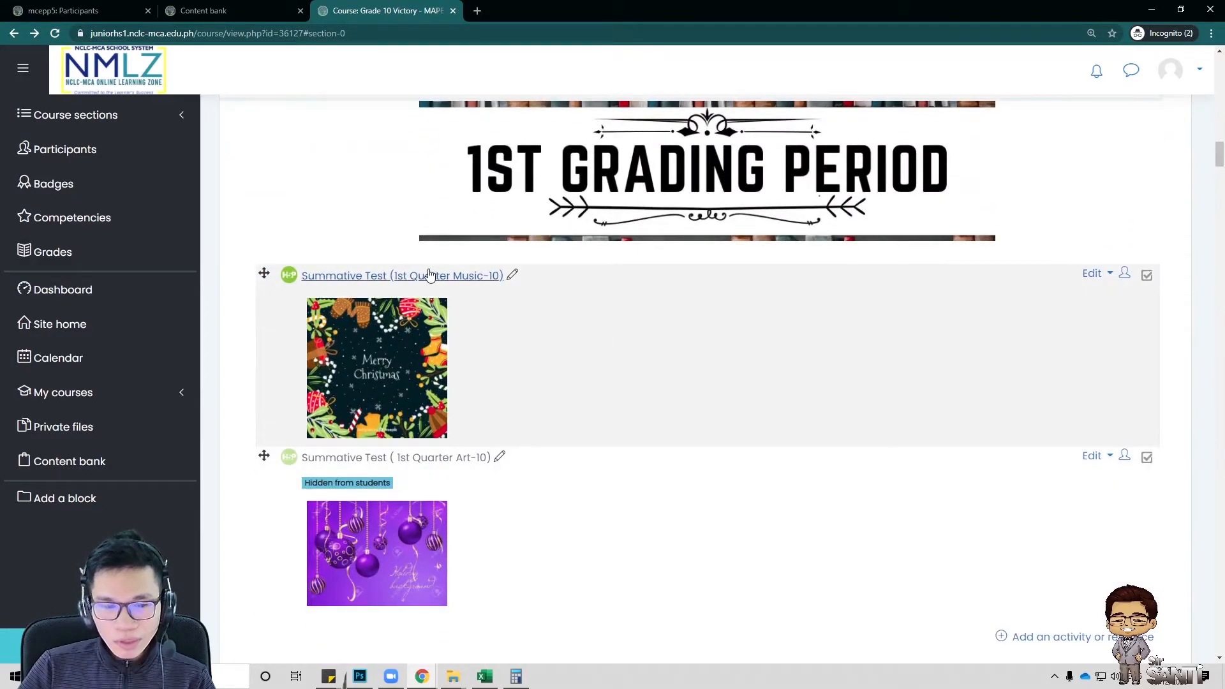
left_click(427, 279)
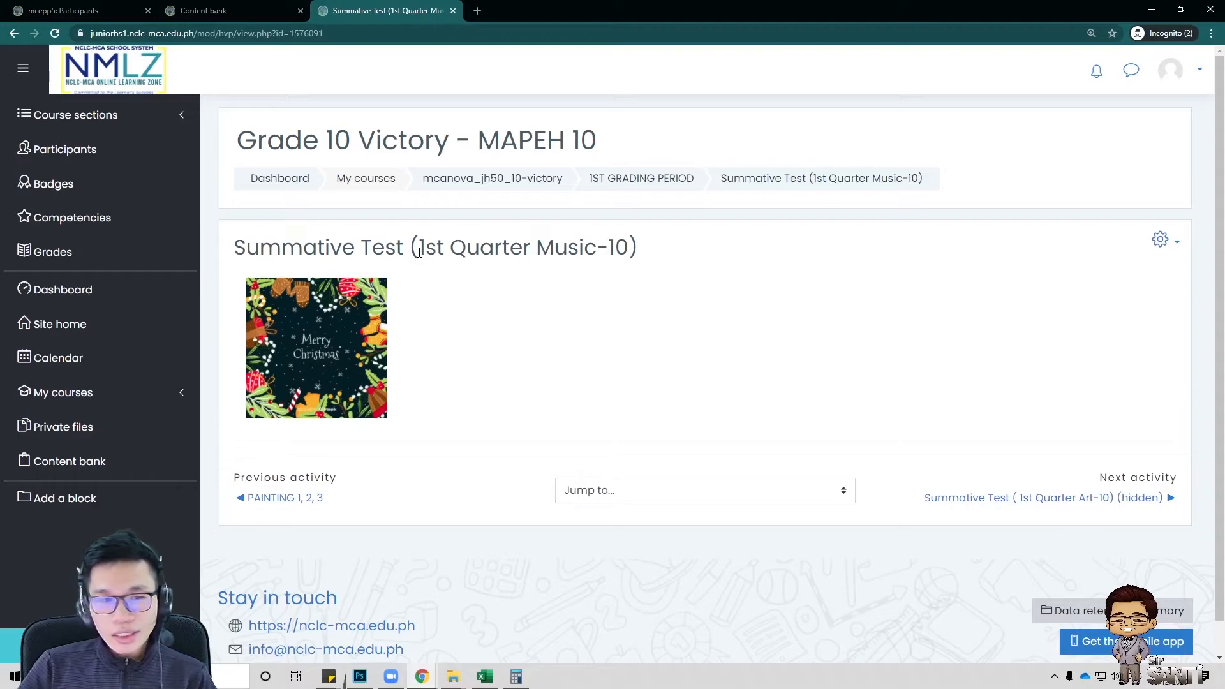
left_click(1160, 240)
left_click(1136, 267)
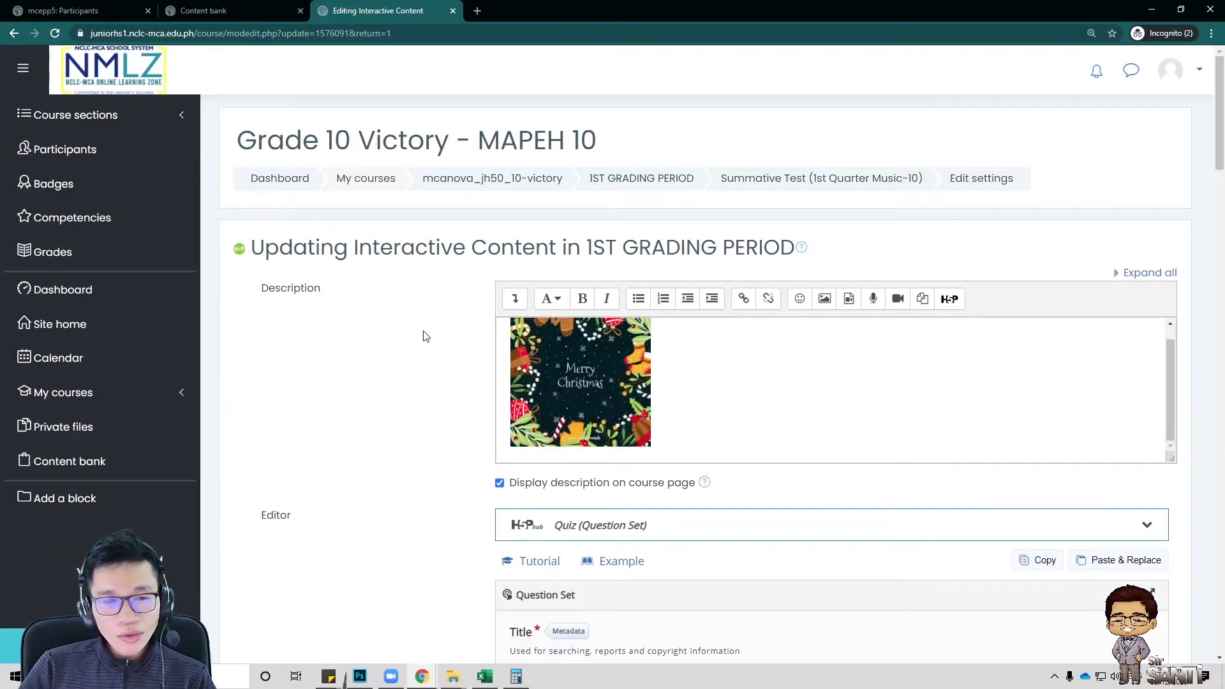
Look over the Summative Test (1st Quarter Music-10) question set in the activity's editor and copy the whole content to the clipboard
scroll(413, 337, "down", 4)
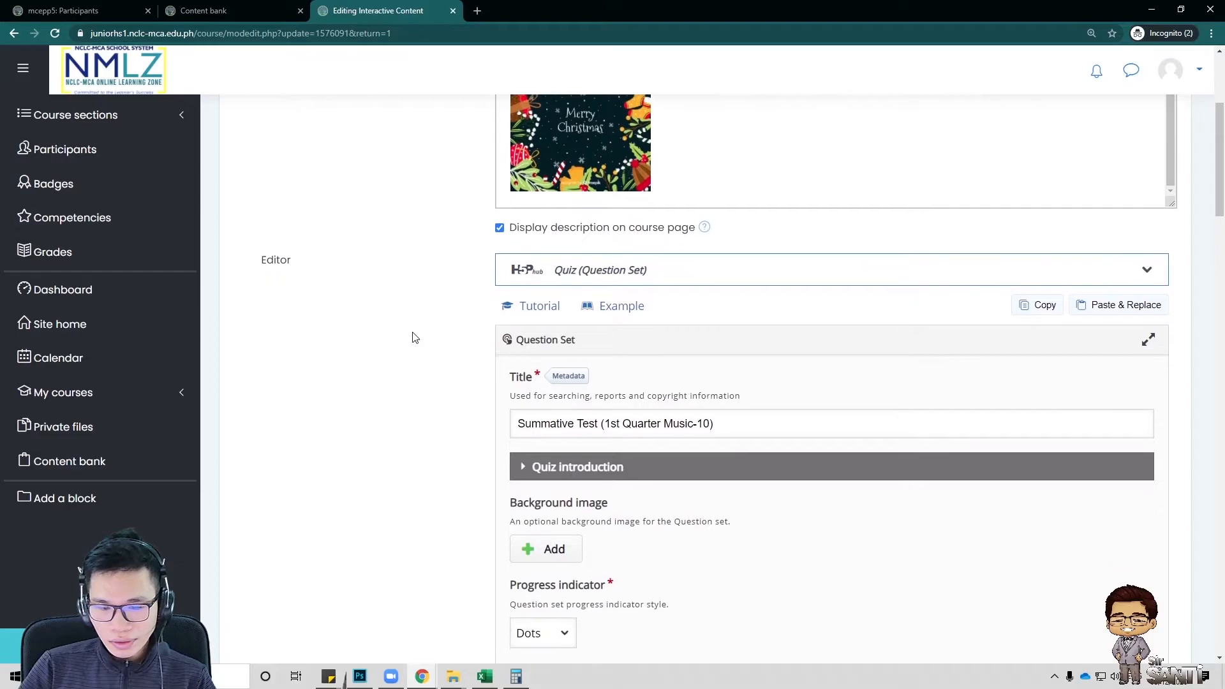
scroll(416, 417, "down", 2)
scroll(542, 358, "down", 4)
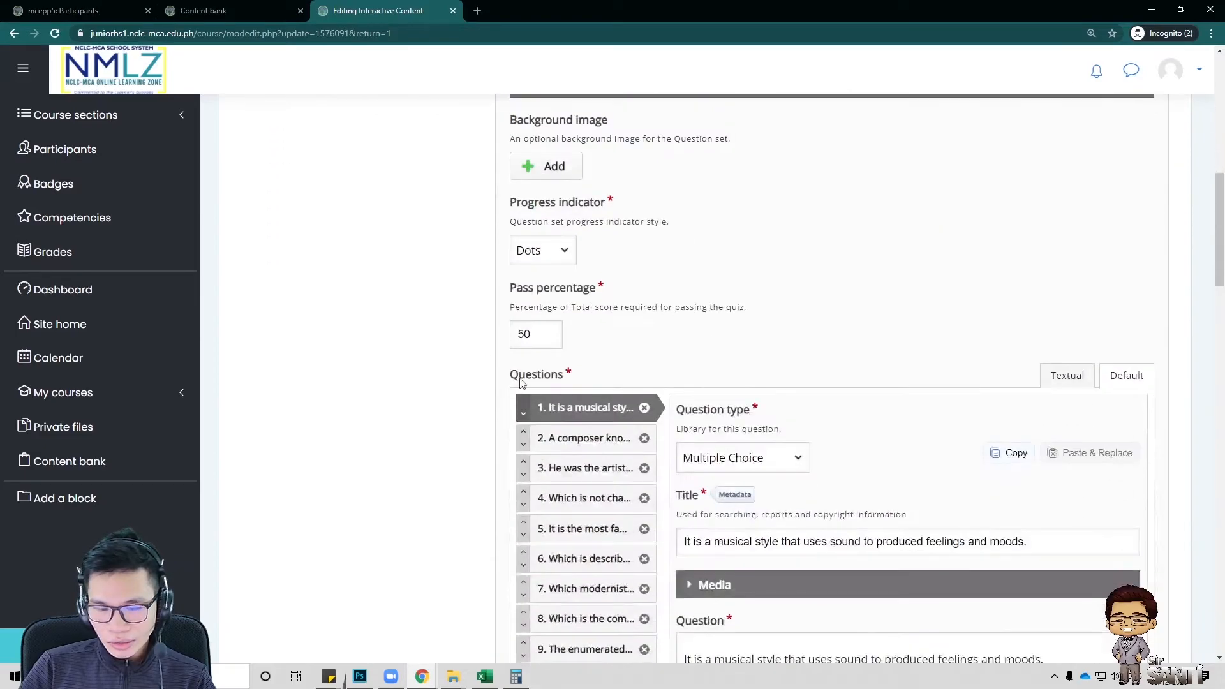
scroll(500, 480, "down", 5)
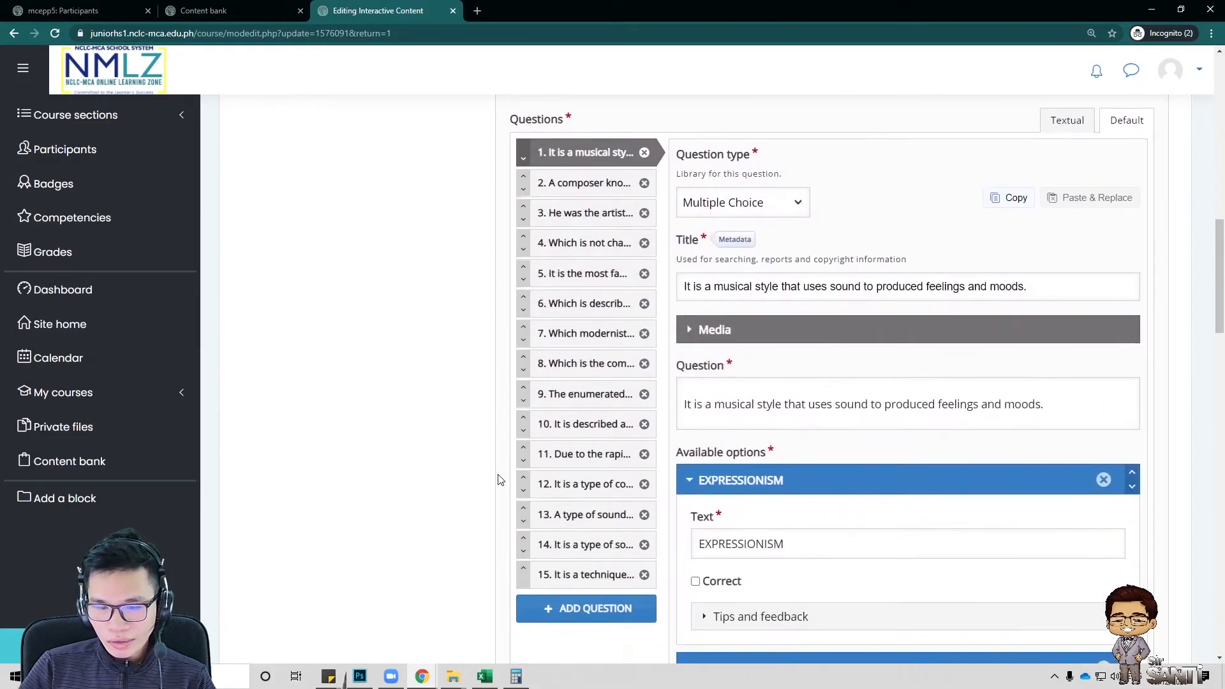
scroll(499, 480, "up", 10)
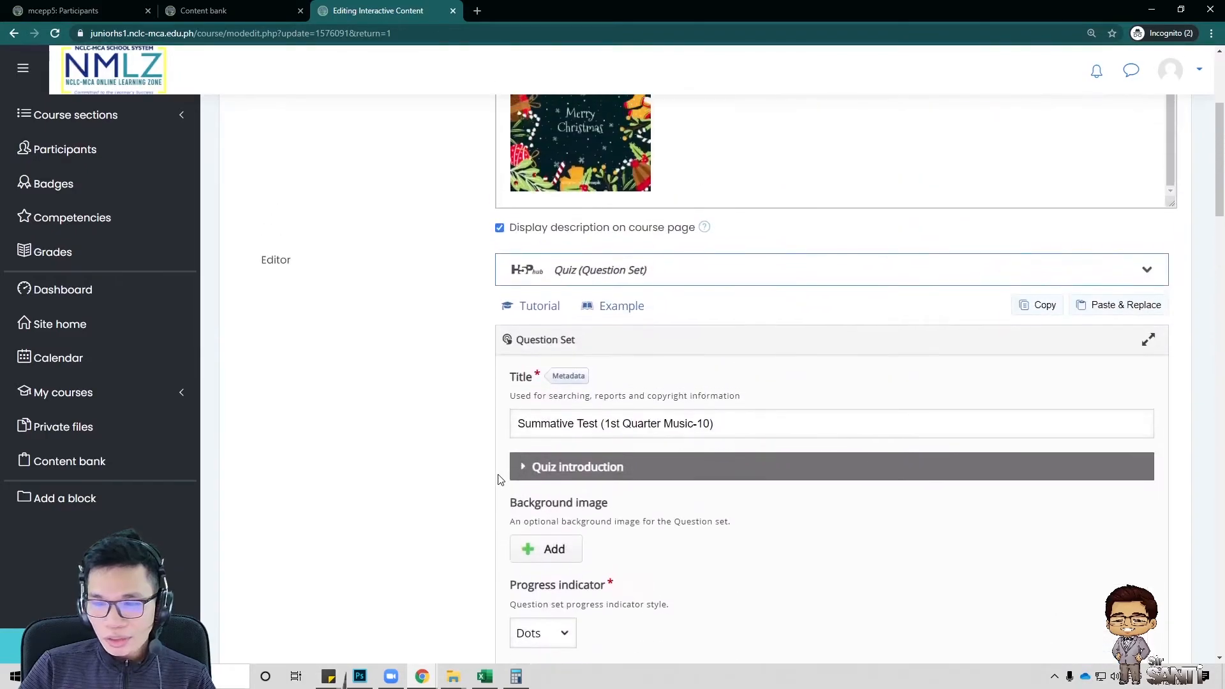
left_click(1038, 313)
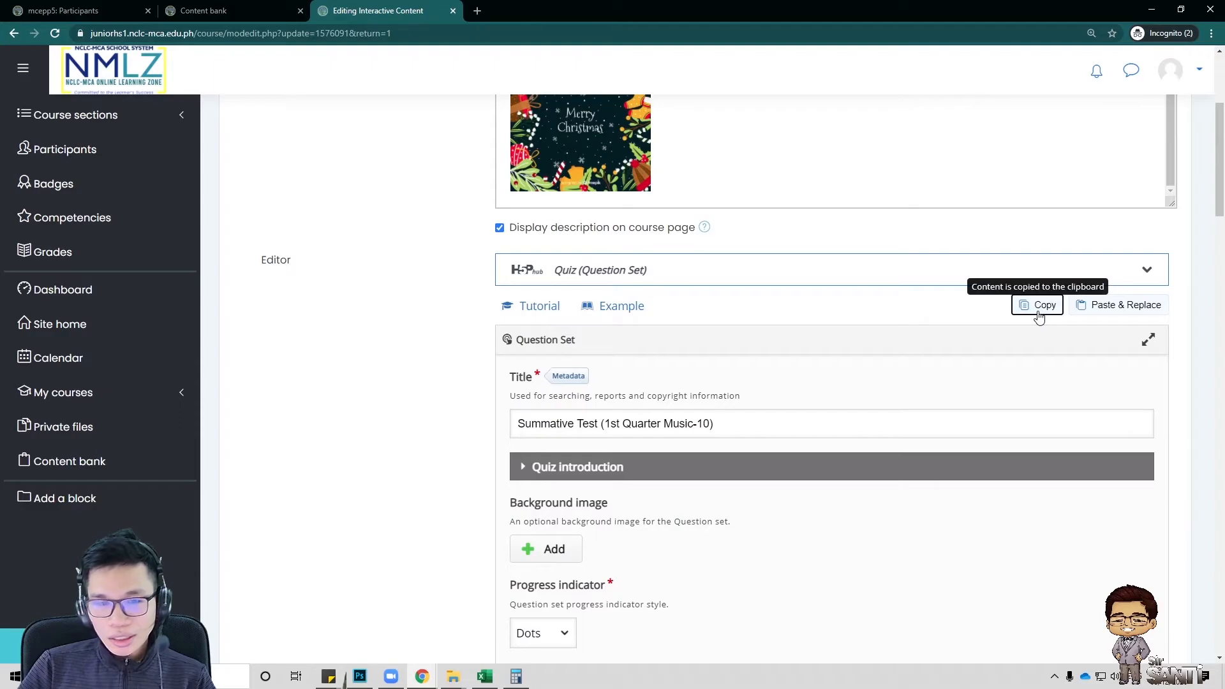
Start a new Quiz (Question Set) H5P content in the course's content bank
left_click(223, 13)
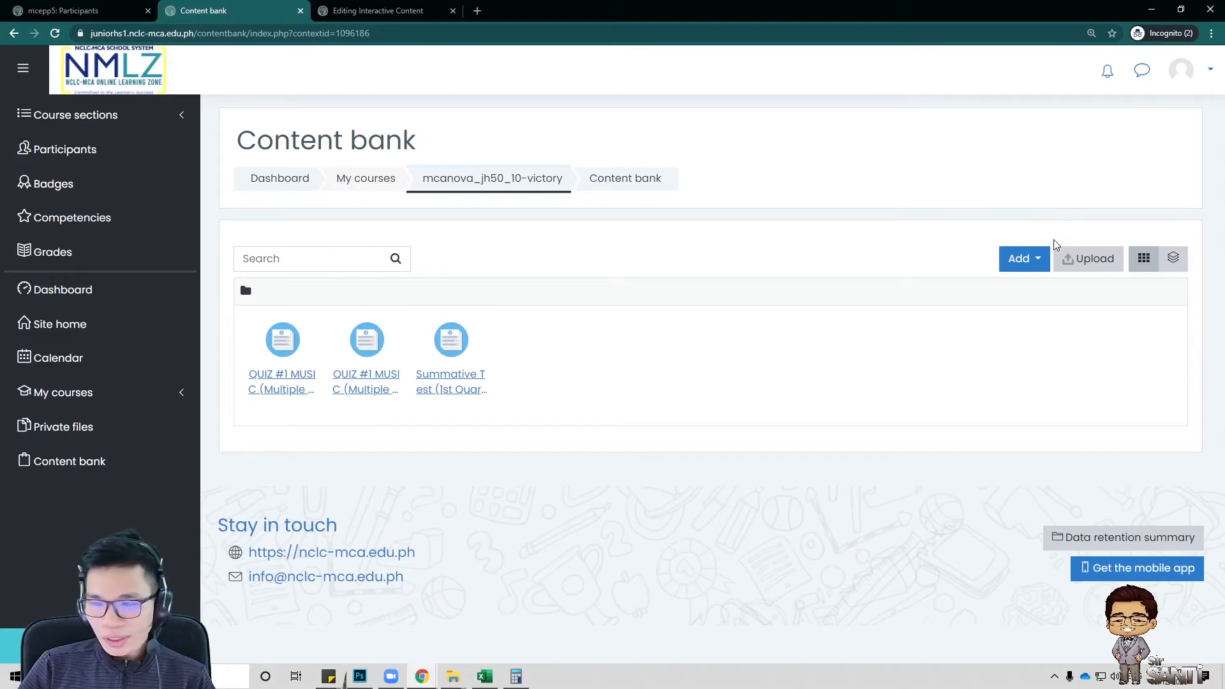
left_click(1035, 259)
scroll(917, 363, "down", 3)
scroll(917, 364, "down", 5)
scroll(917, 370, "down", 5)
left_click(917, 357)
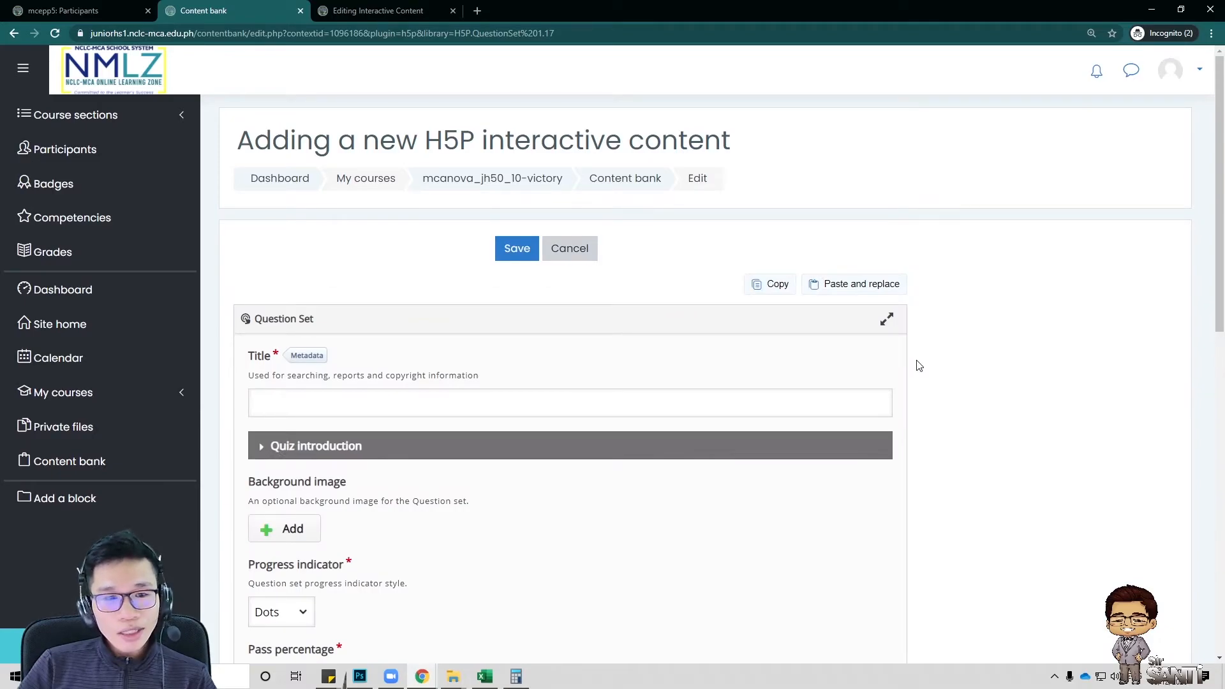
Replace the blank question set with the copied summative test content, save it to the content bank, and close its preview
left_click(841, 291)
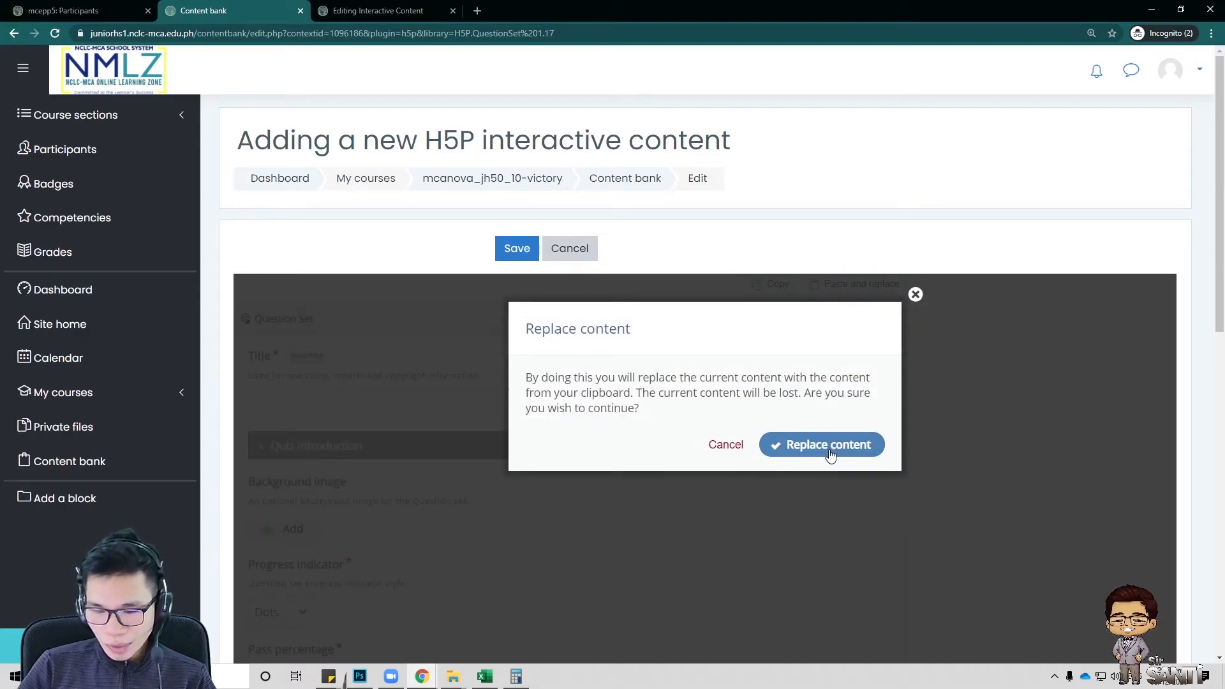
left_click(830, 447)
scroll(830, 455, "down", 3)
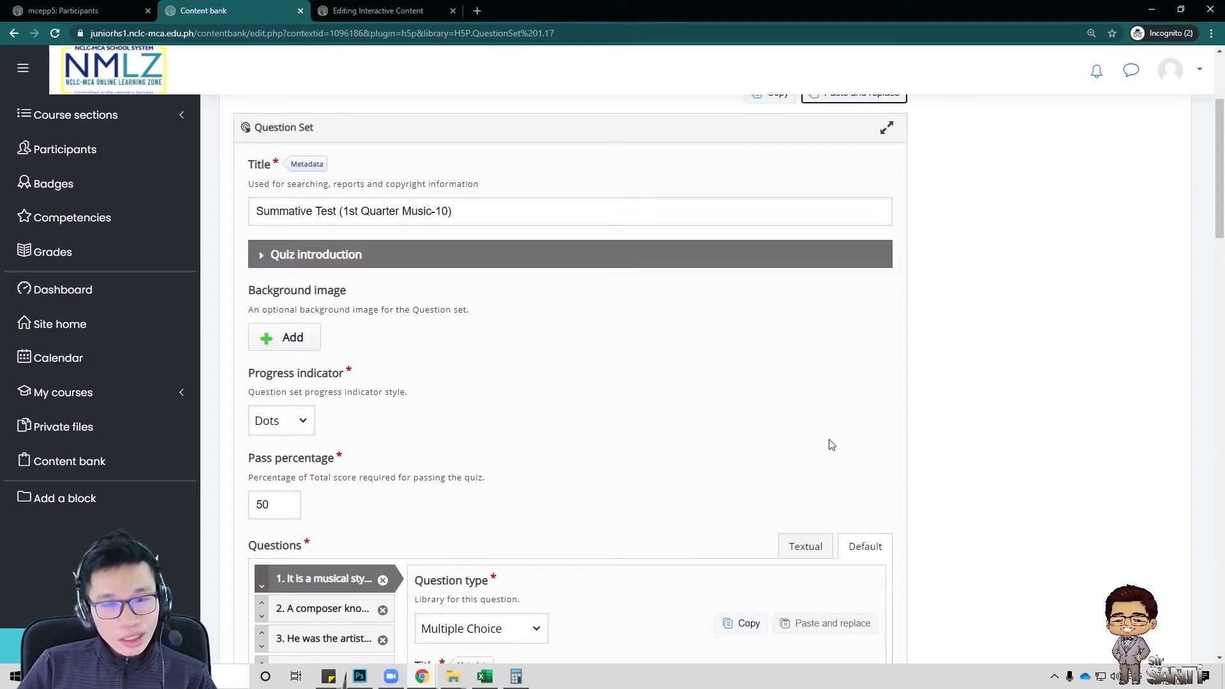
scroll(832, 445, "down", 17)
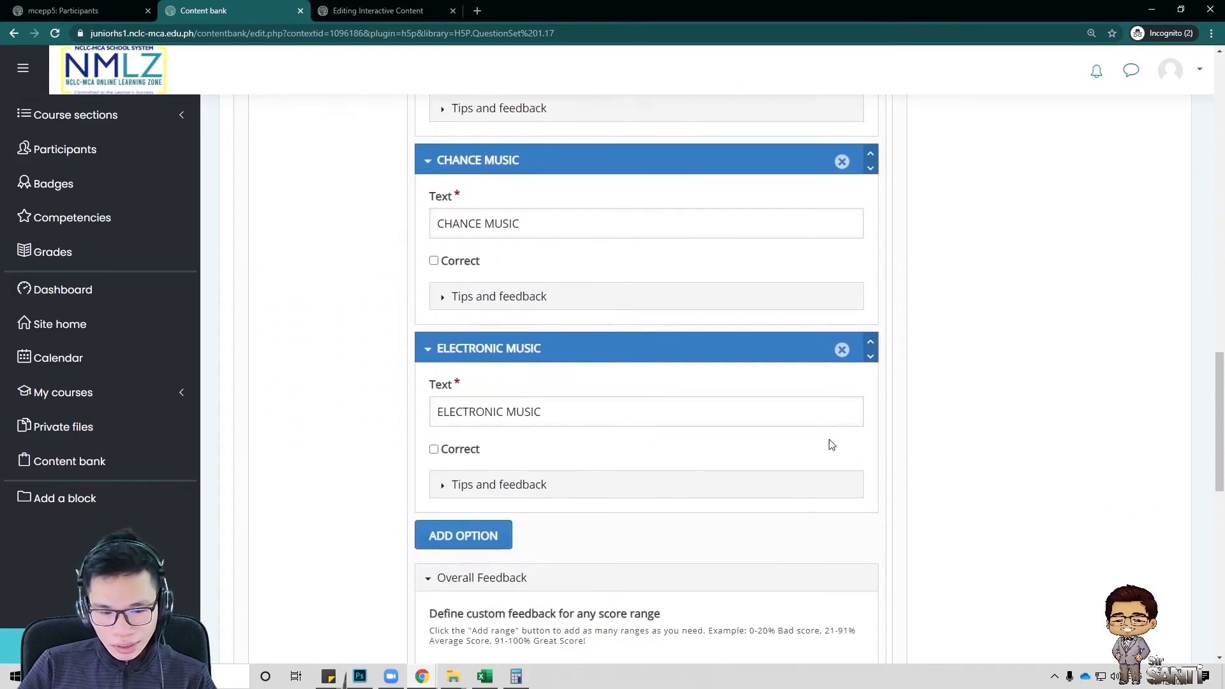
scroll(832, 445, "down", 10)
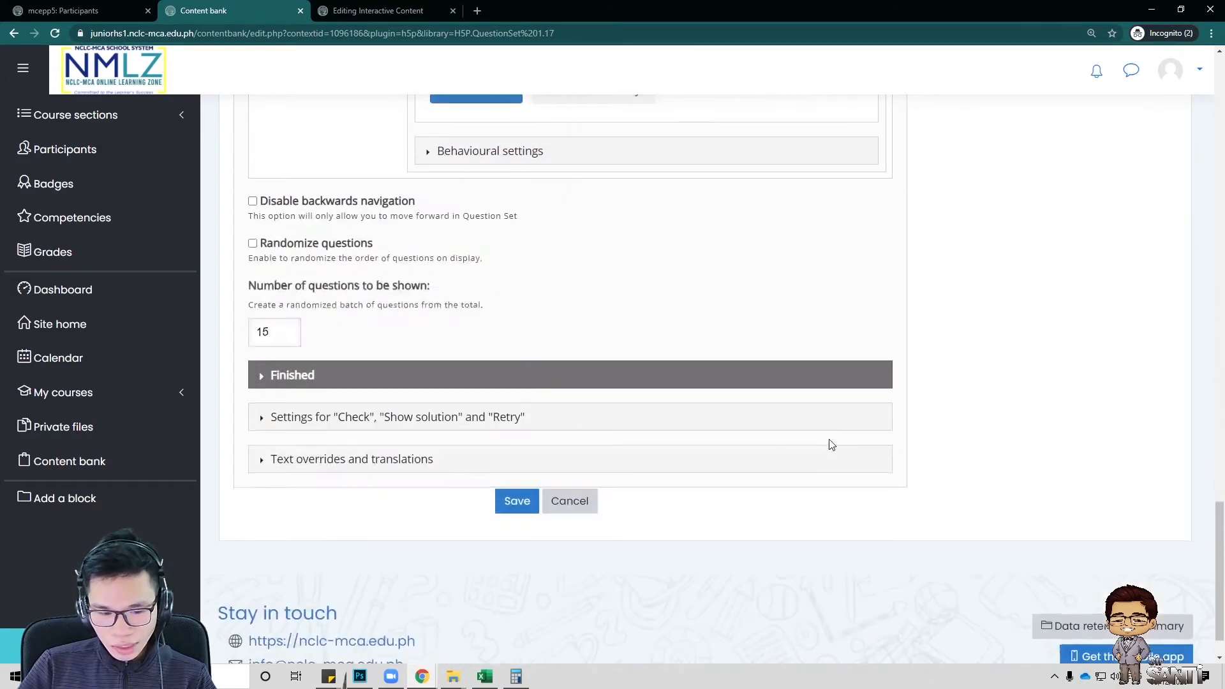
scroll(832, 445, "up", 20)
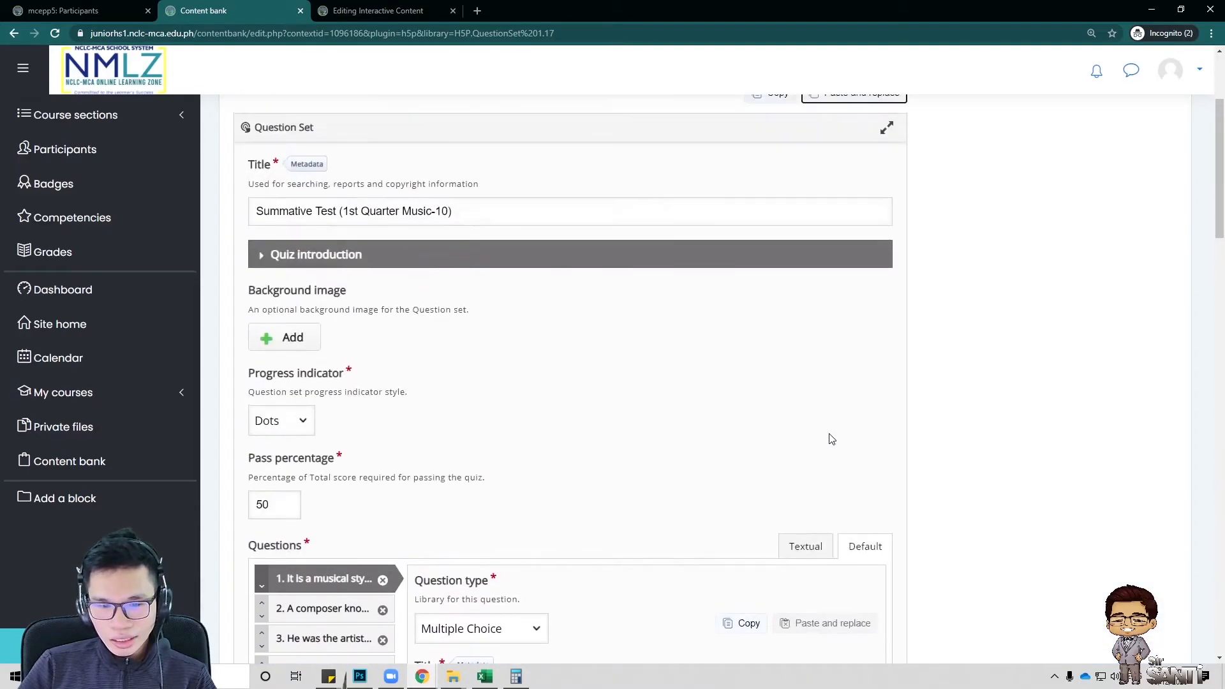
scroll(832, 439, "up", 3)
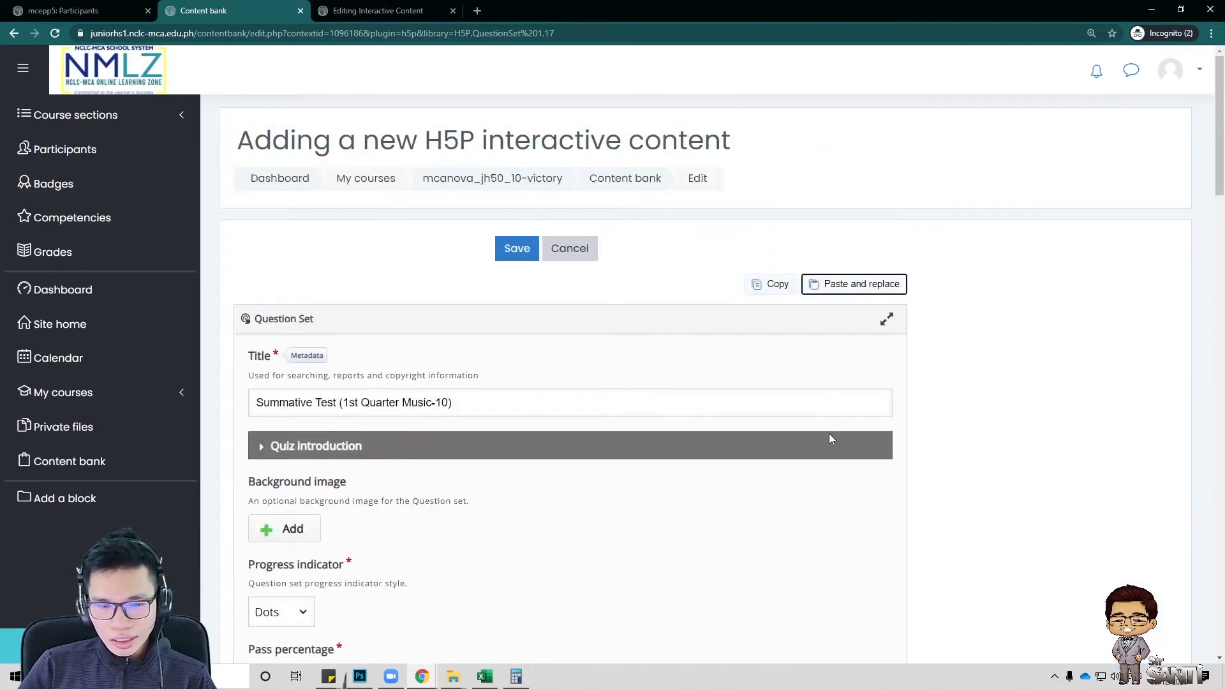
left_click(515, 250)
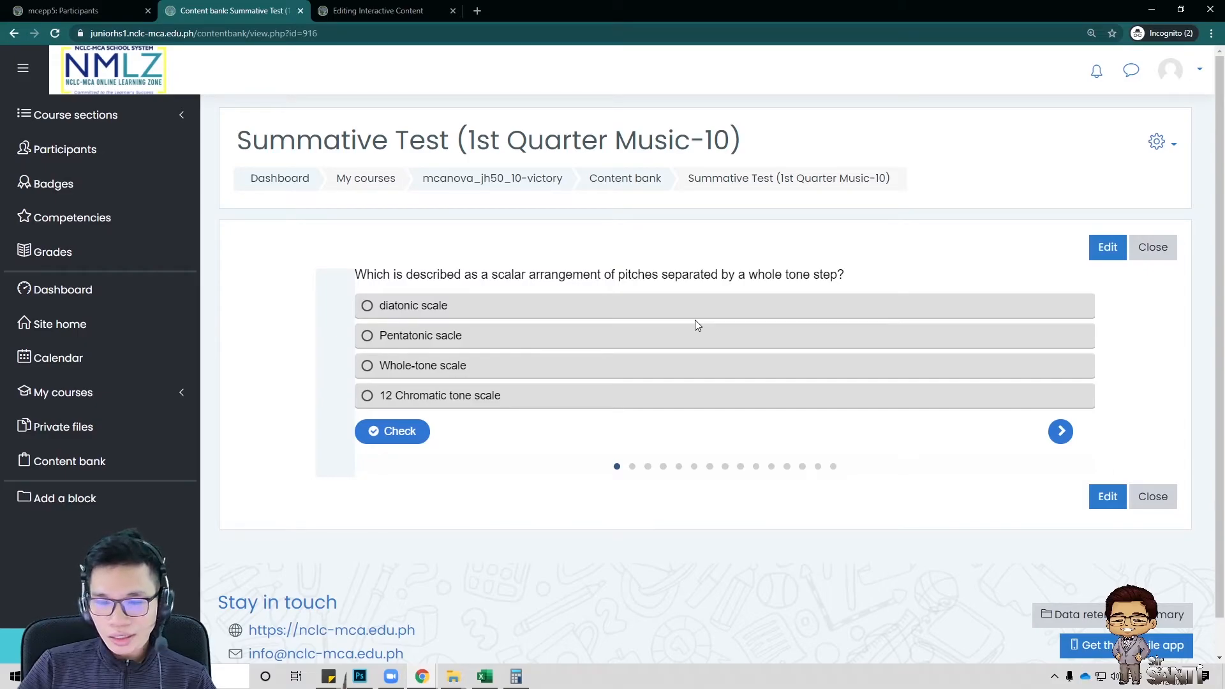
left_click(1149, 256)
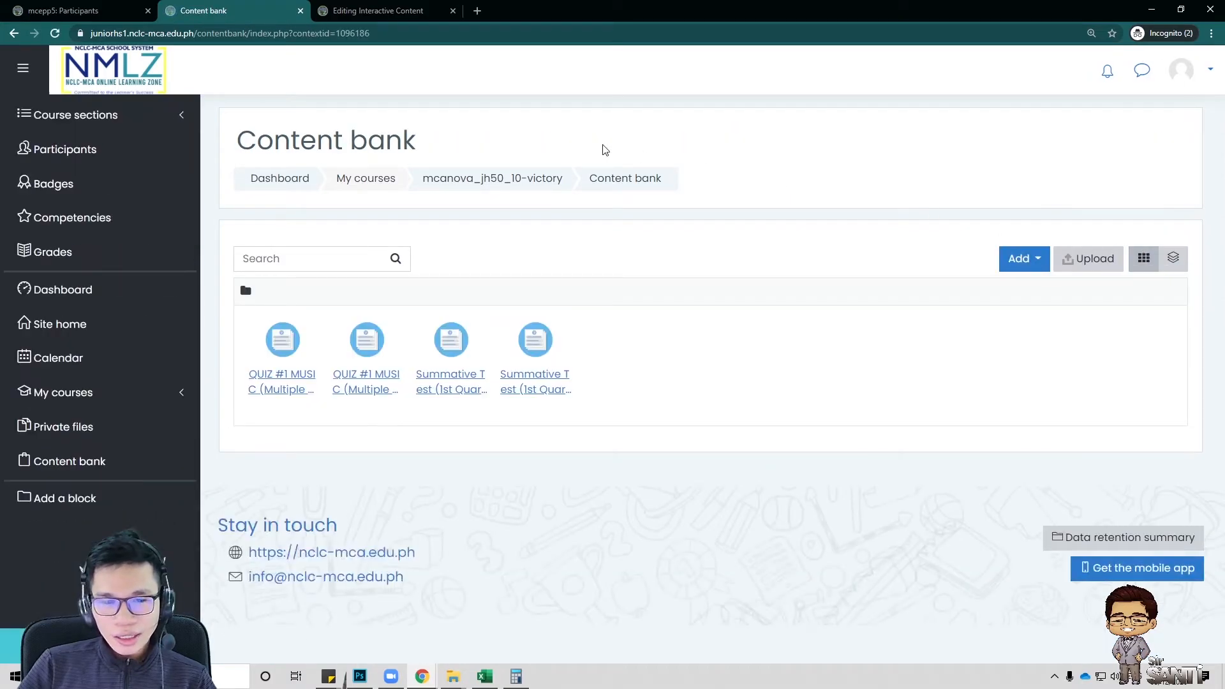
Leave the original summative test's settings and return to the 1ST GRADING PERIOD section of the course page
left_click(350, 11)
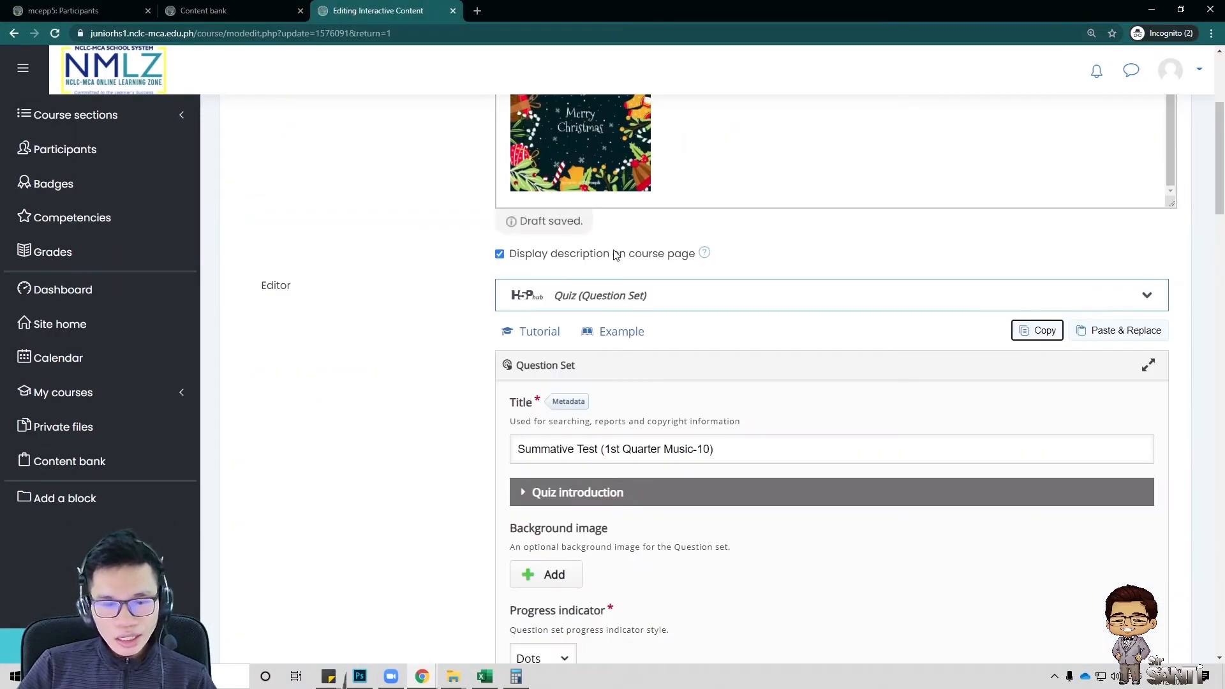
scroll(596, 281, "up", 4)
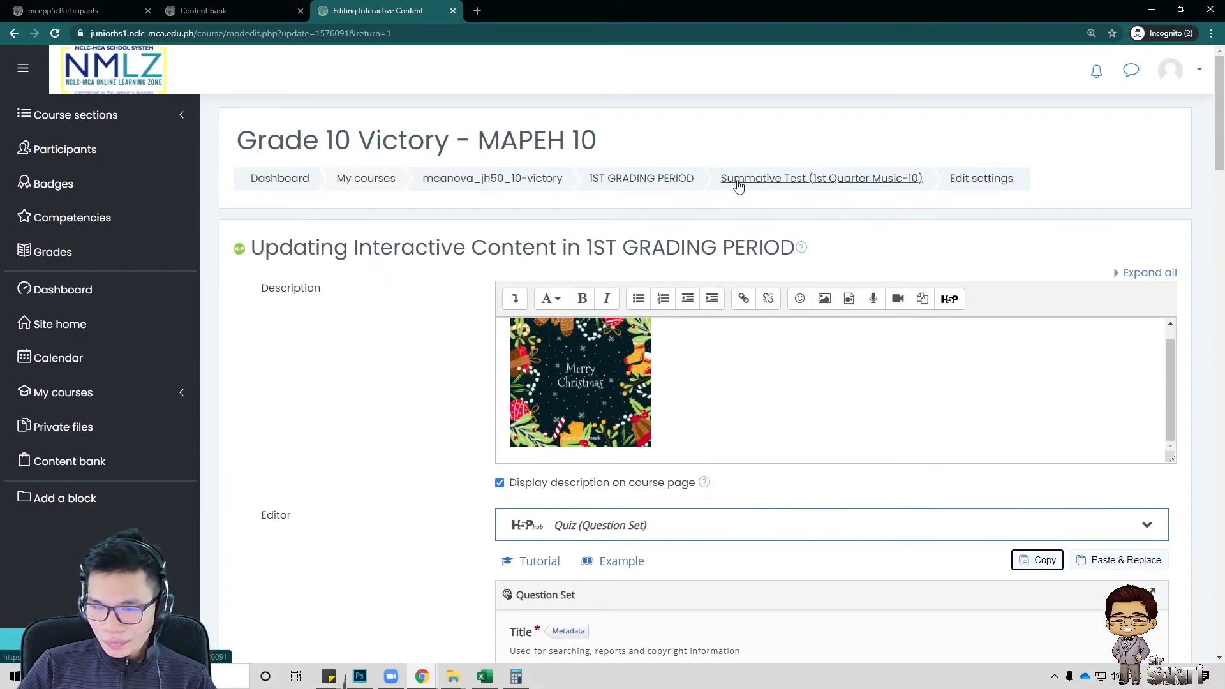
left_click(681, 181)
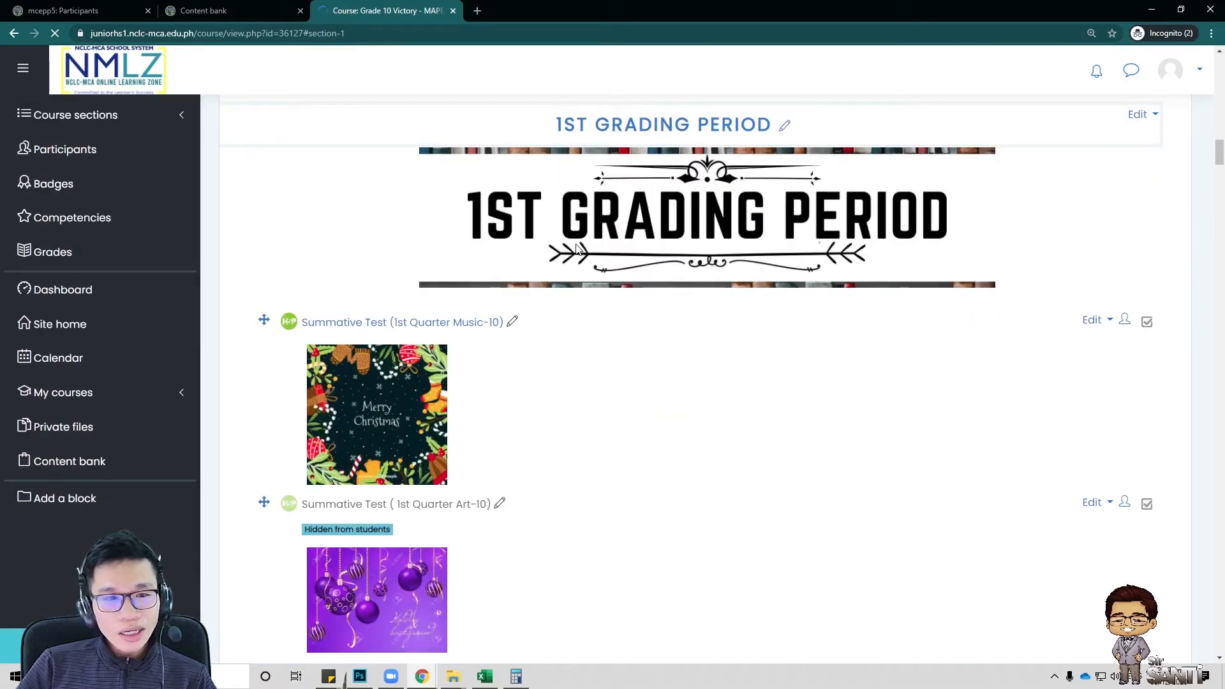
scroll(578, 249, "down", 5)
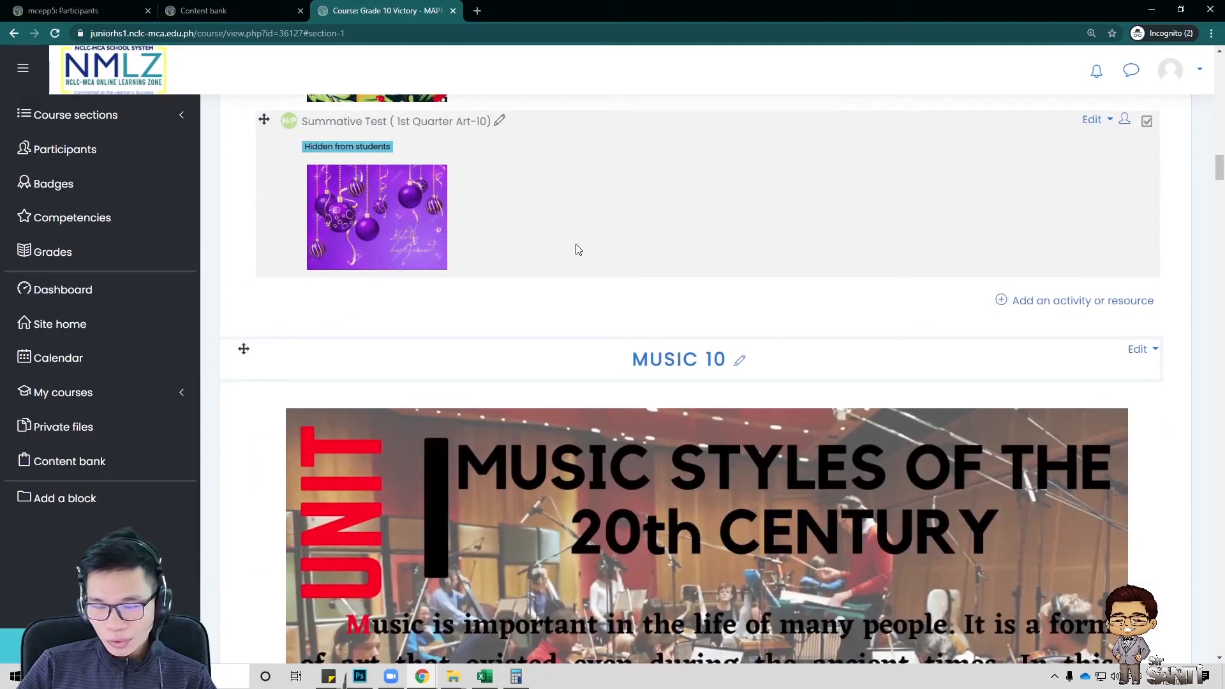
scroll(577, 249, "up", 5)
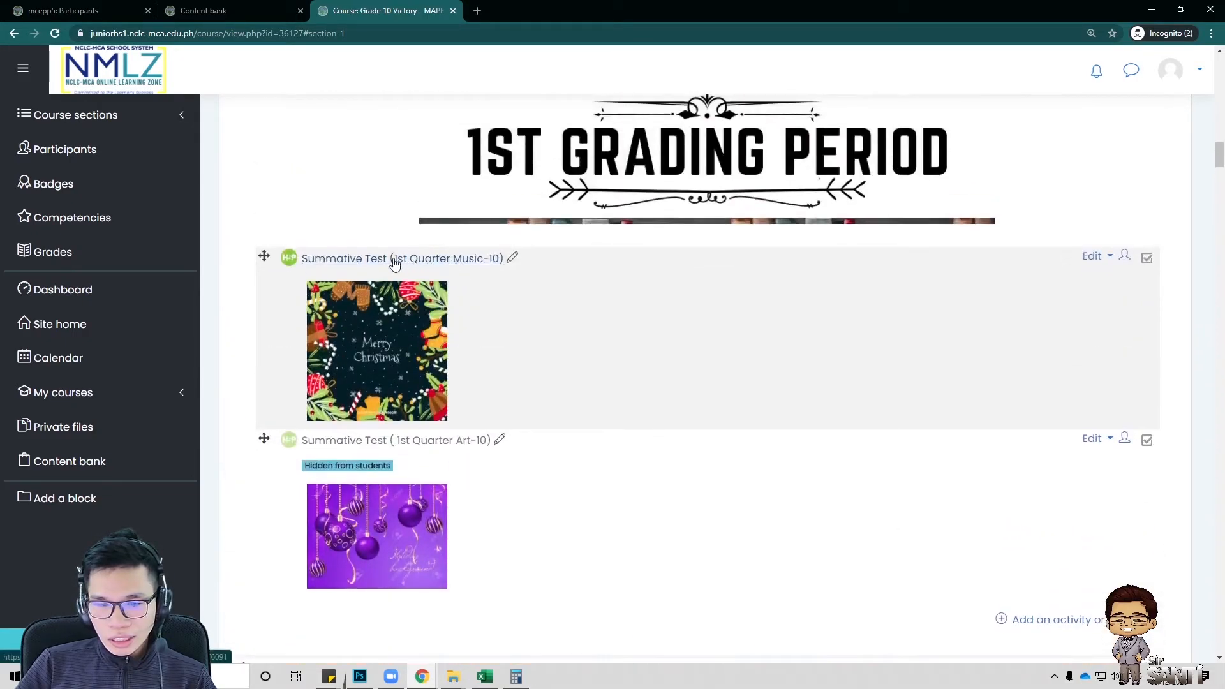
scroll(400, 265, "up", 3)
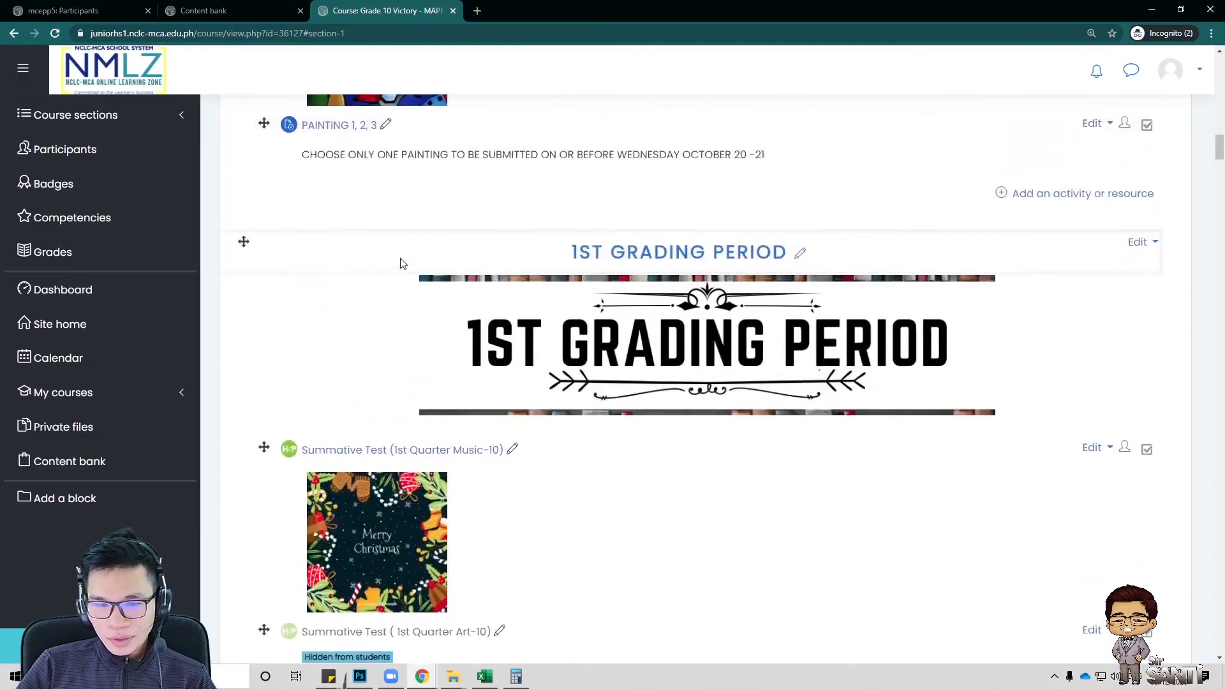
scroll(401, 262, "up", 3)
scroll(401, 263, "down", 6)
scroll(402, 261, "down", 2)
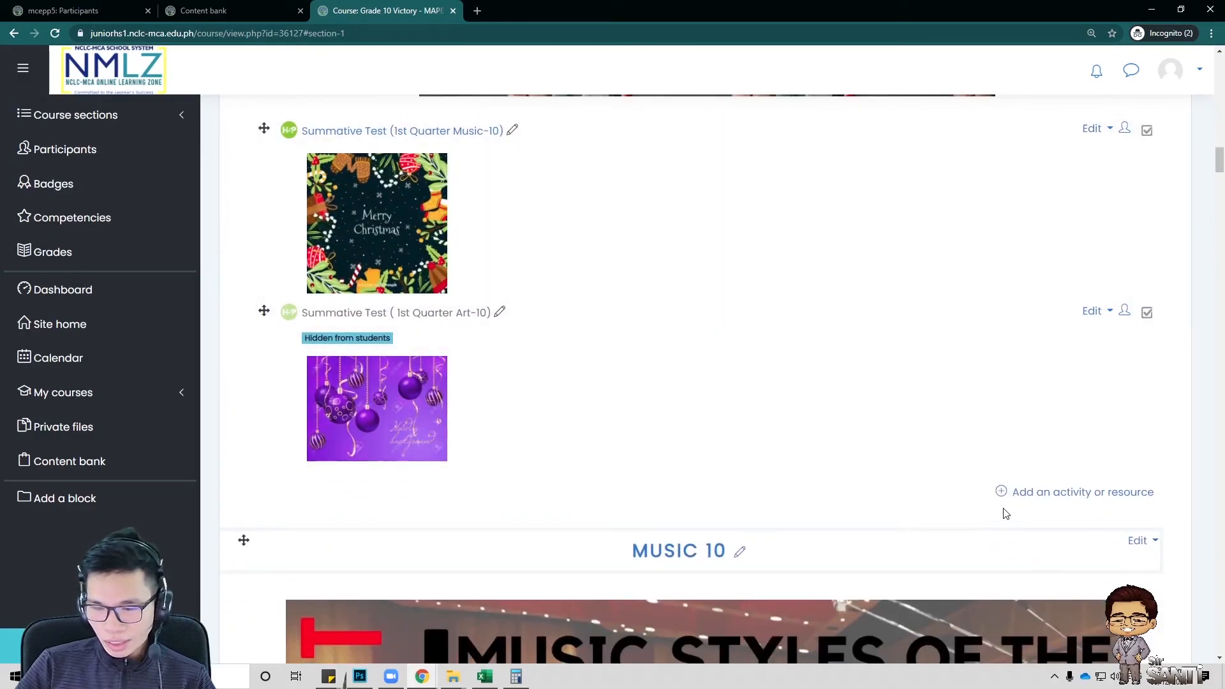
Add a new H5P activity to the 1ST GRADING PERIOD section
left_click(1035, 492)
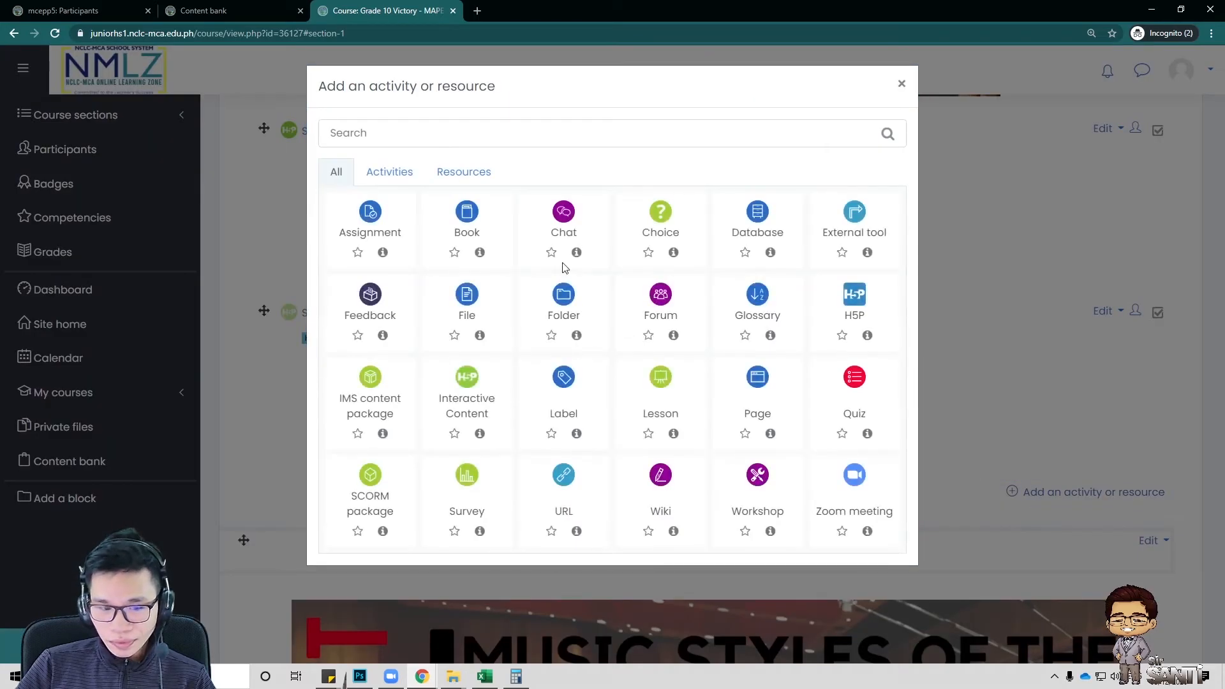
left_click(853, 295)
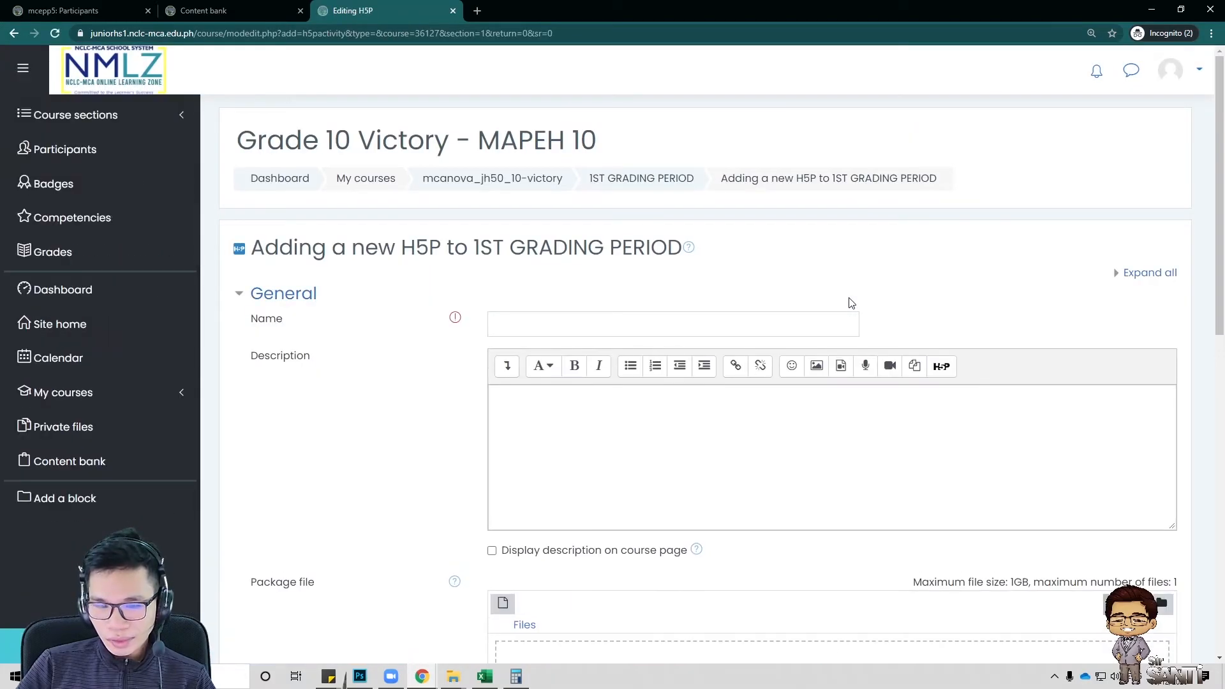
scroll(853, 302, "down", 2)
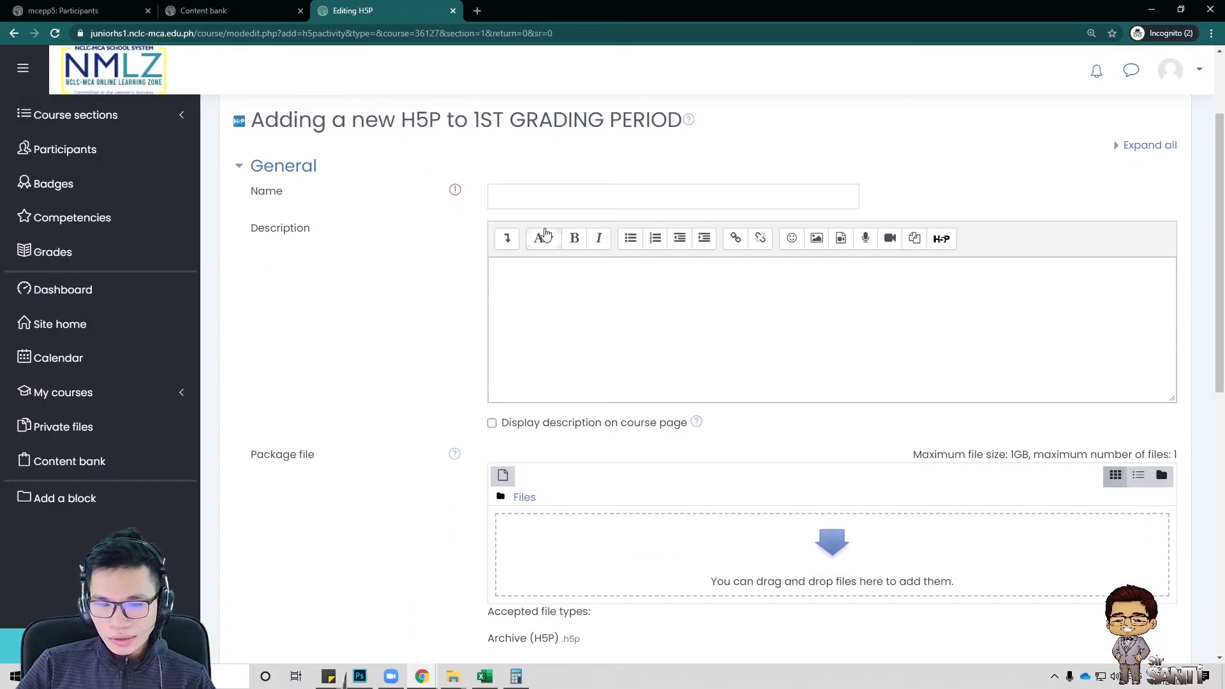
Open the course page in place of the content bank and copy the title Summative Test (1st Quarter Music-10) from the 1ST GRADING PERIOD section
left_click(545, 198)
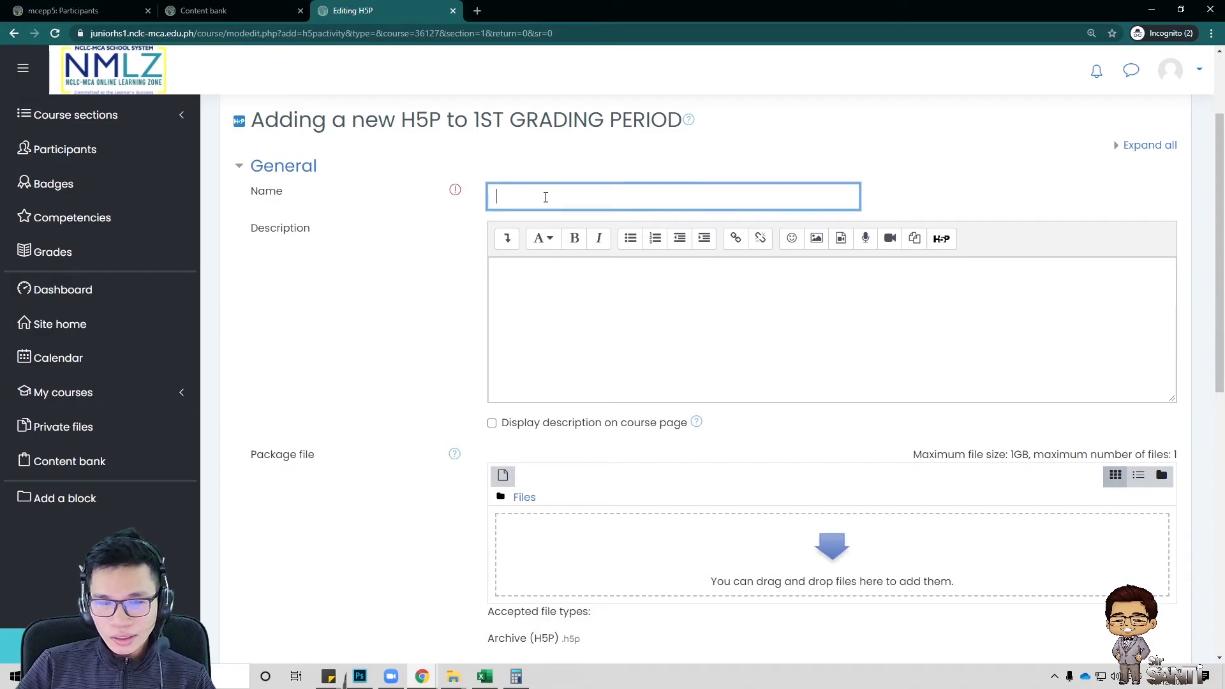
left_click(203, 11)
left_click(371, 11)
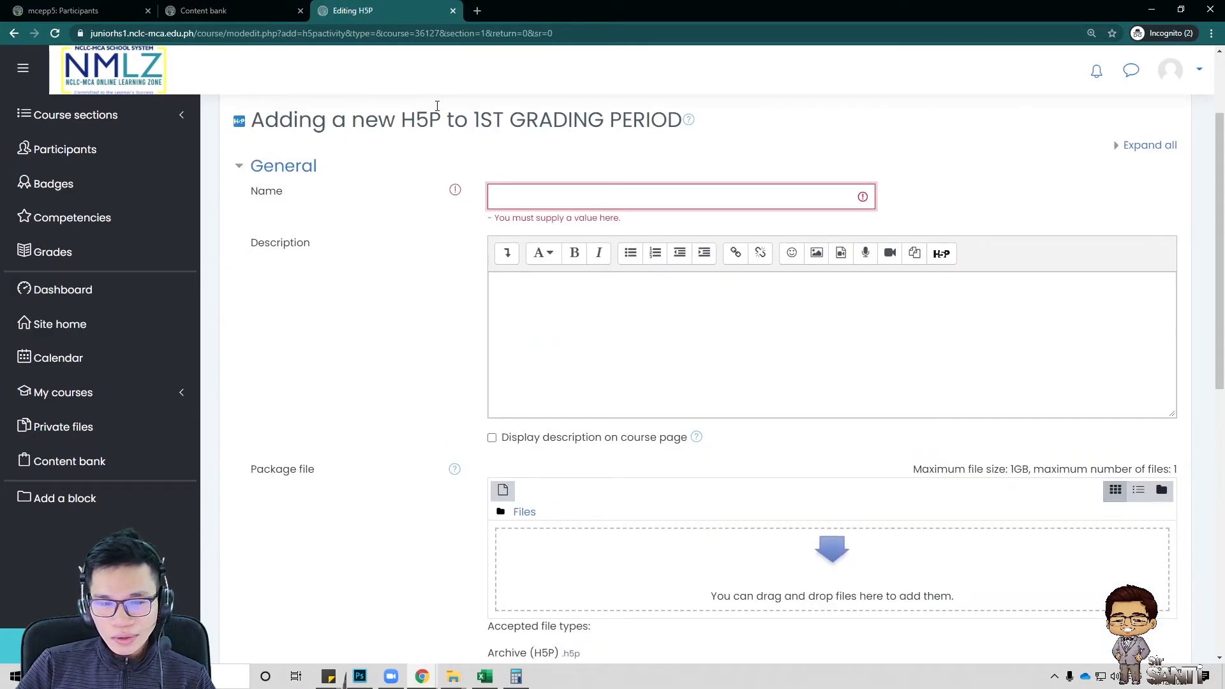
left_click(235, 16)
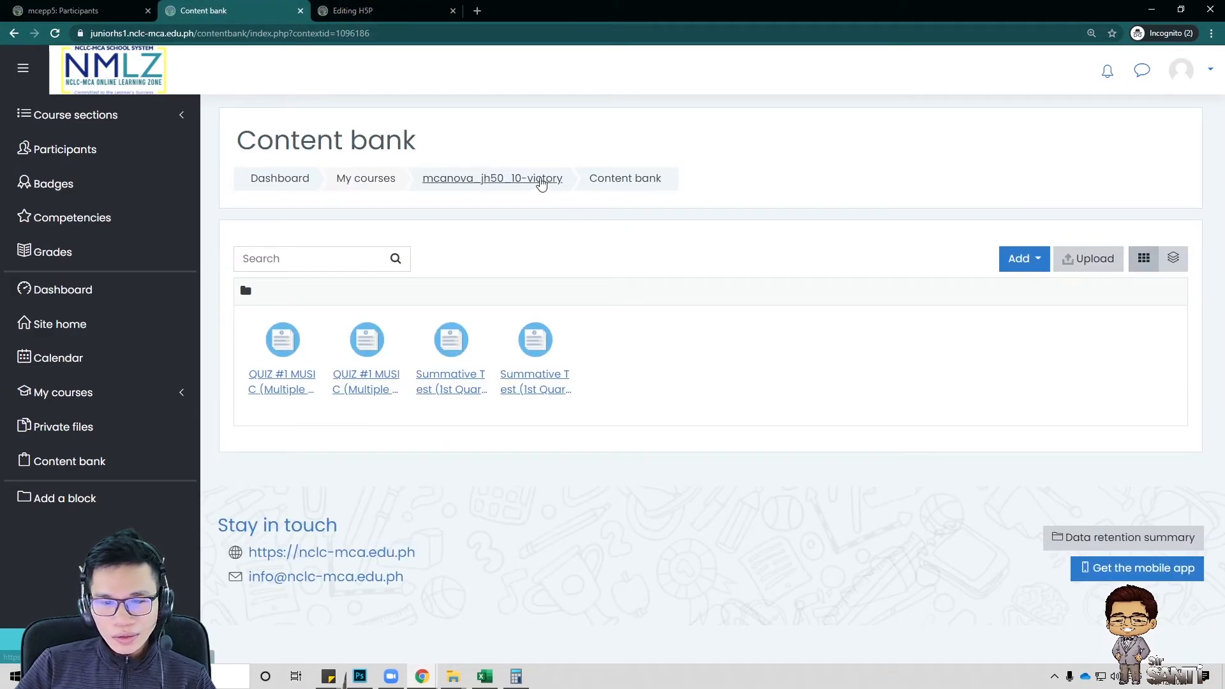
left_click(542, 183)
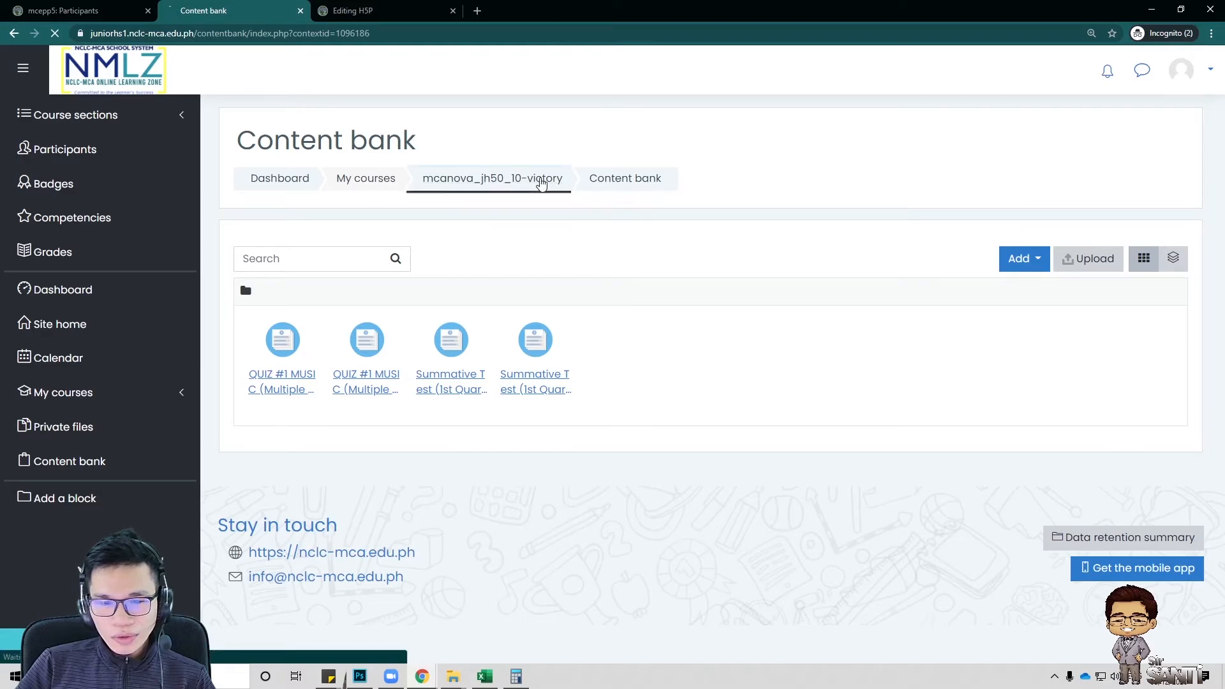
scroll(507, 381, "down", 10)
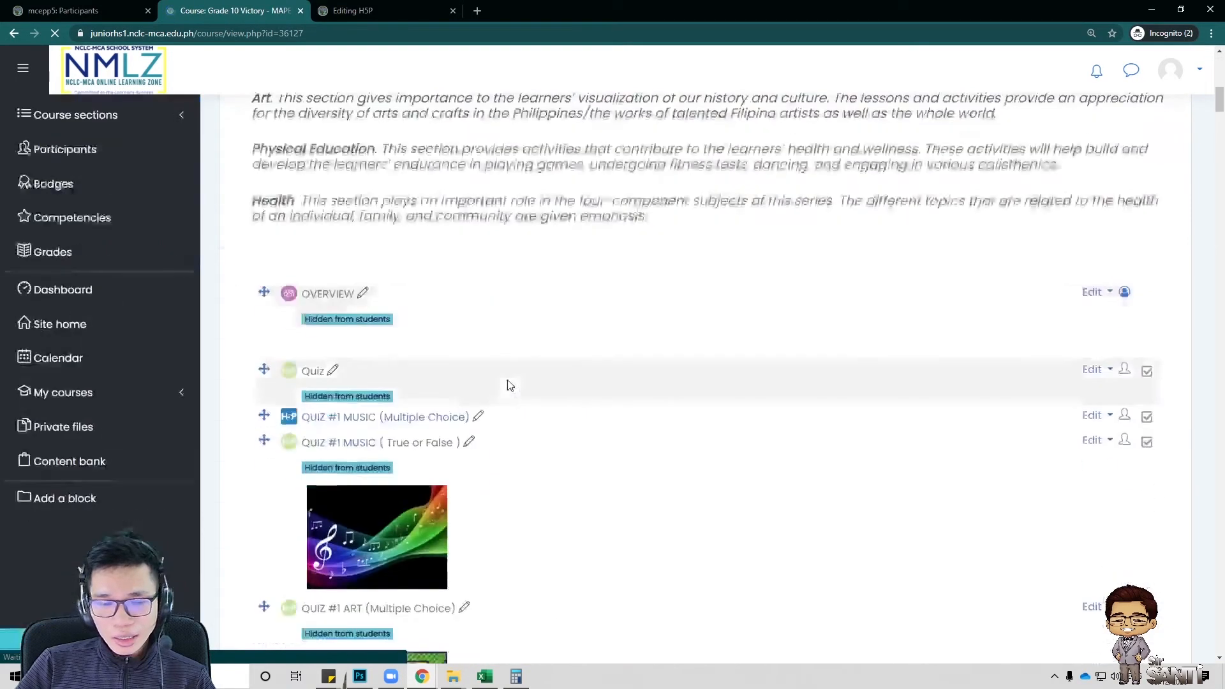
scroll(506, 381, "down", 16)
scroll(505, 381, "up", 8)
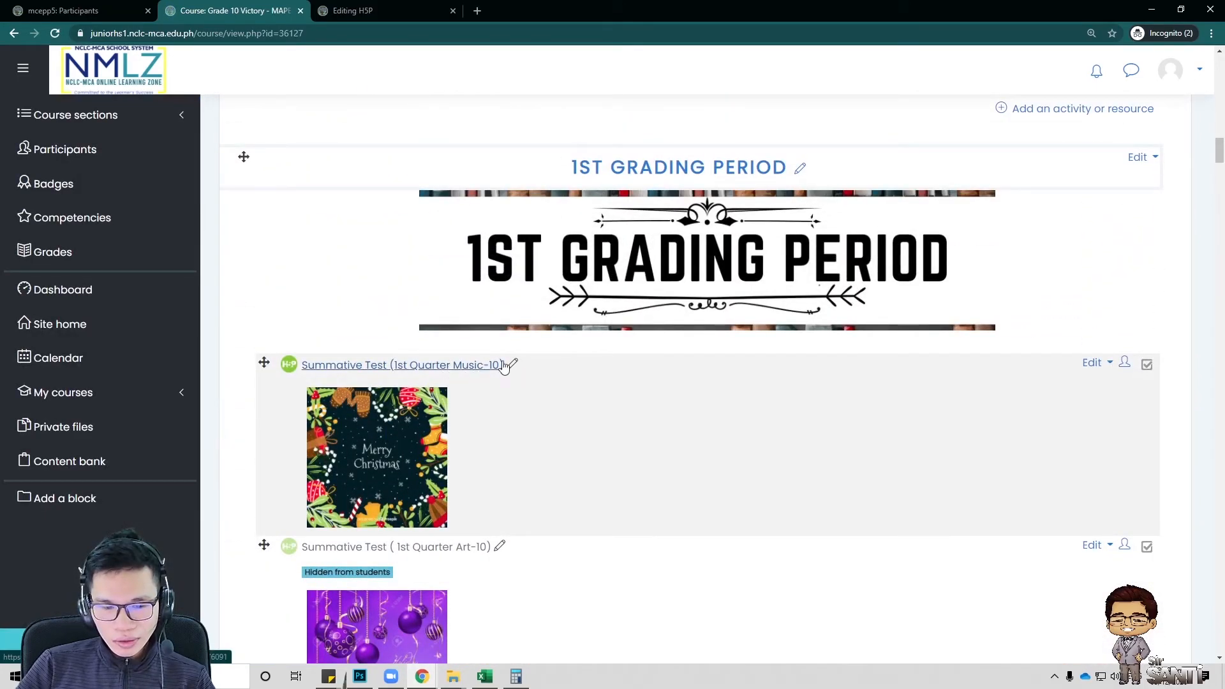
left_click_drag(511, 355, 284, 365)
key("ctrl+c")
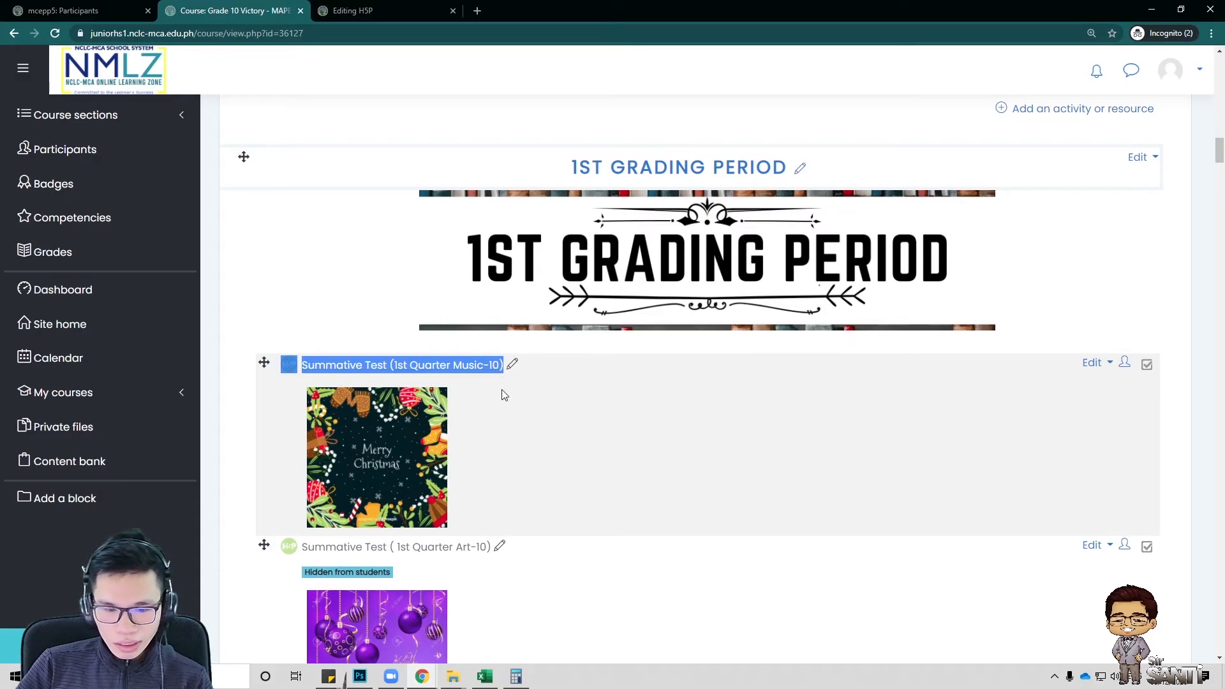
Name the new H5P activity Summative Test (1st Quarter Music-10) using the copied title
key("ctrl+Tab")
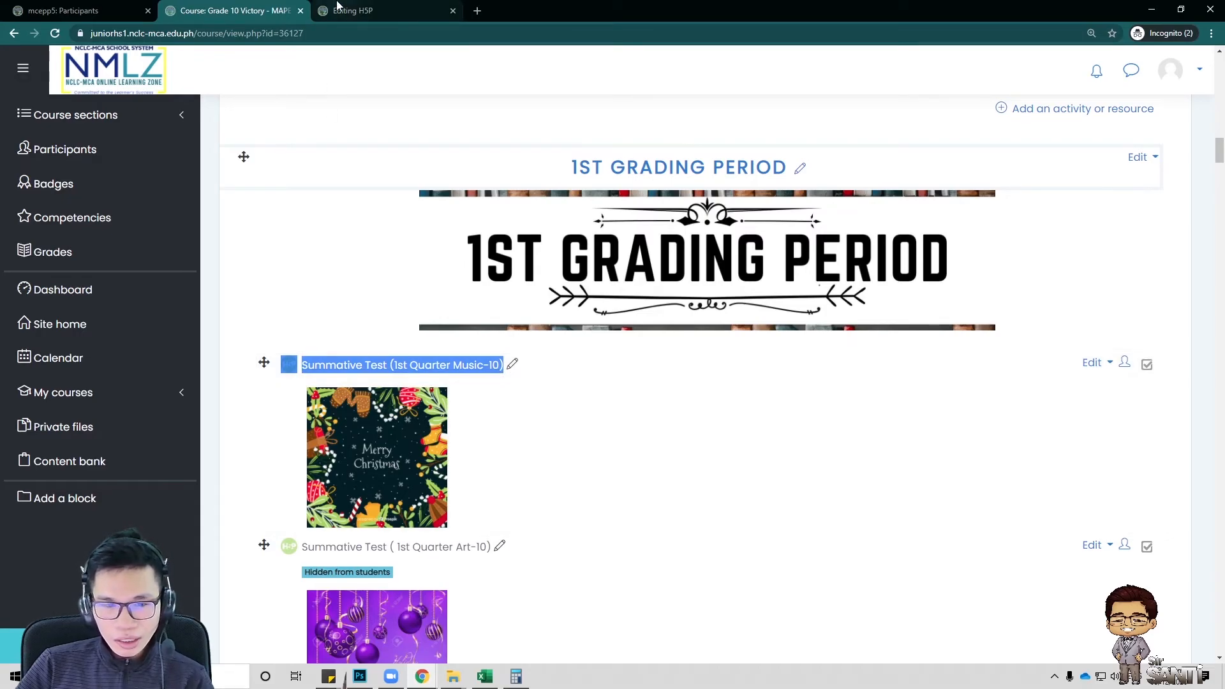
key("ctrl+v")
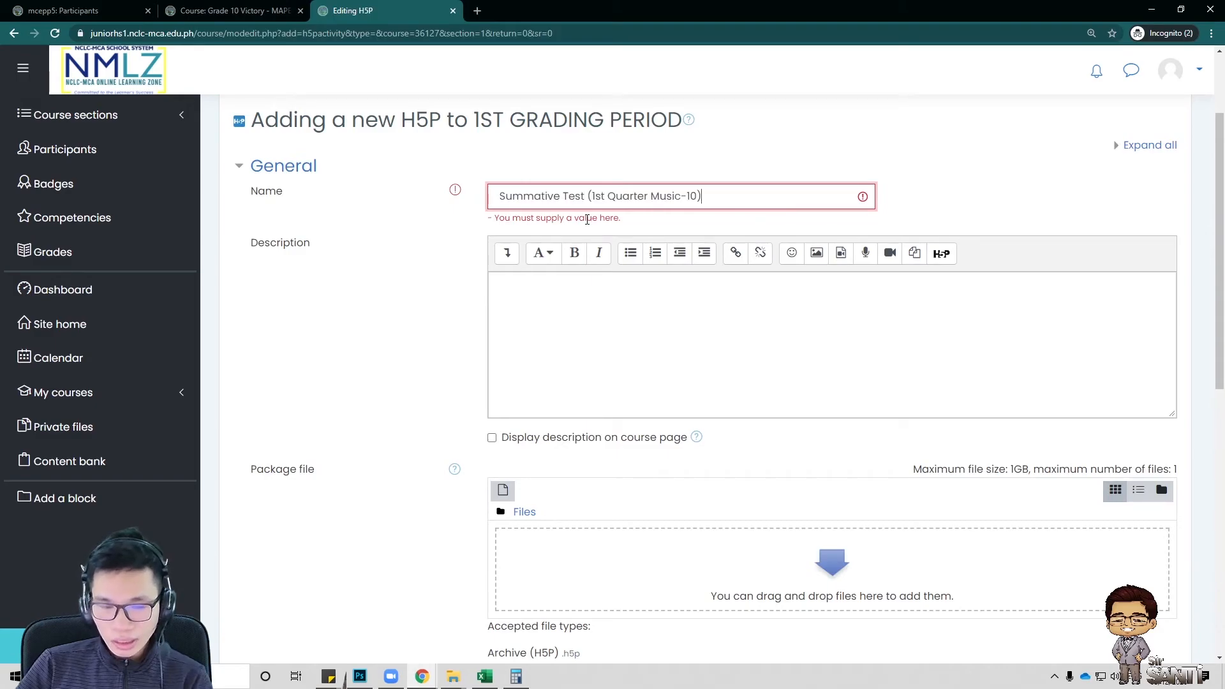
left_click(575, 304)
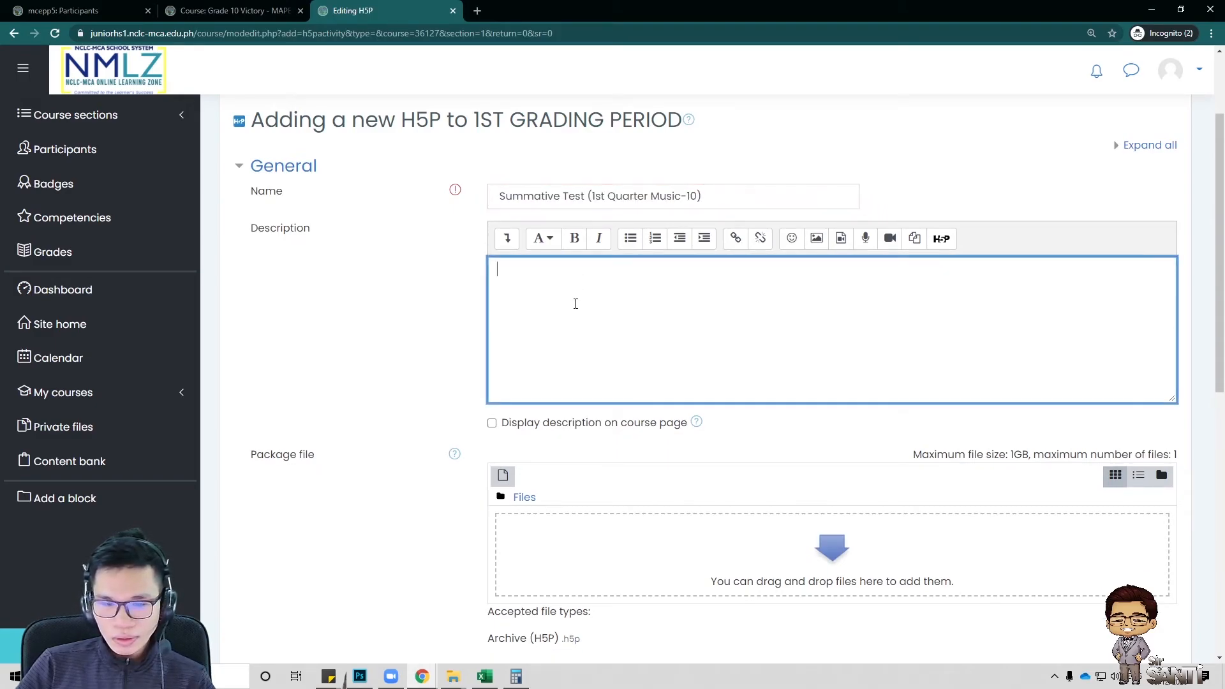
Choose the content bank's Summative Test (1st Quarter Music-10) copy dated 5/12/20, 12:38 as the activity's package file
scroll(574, 304, "down", 3)
scroll(575, 309, "up", 3)
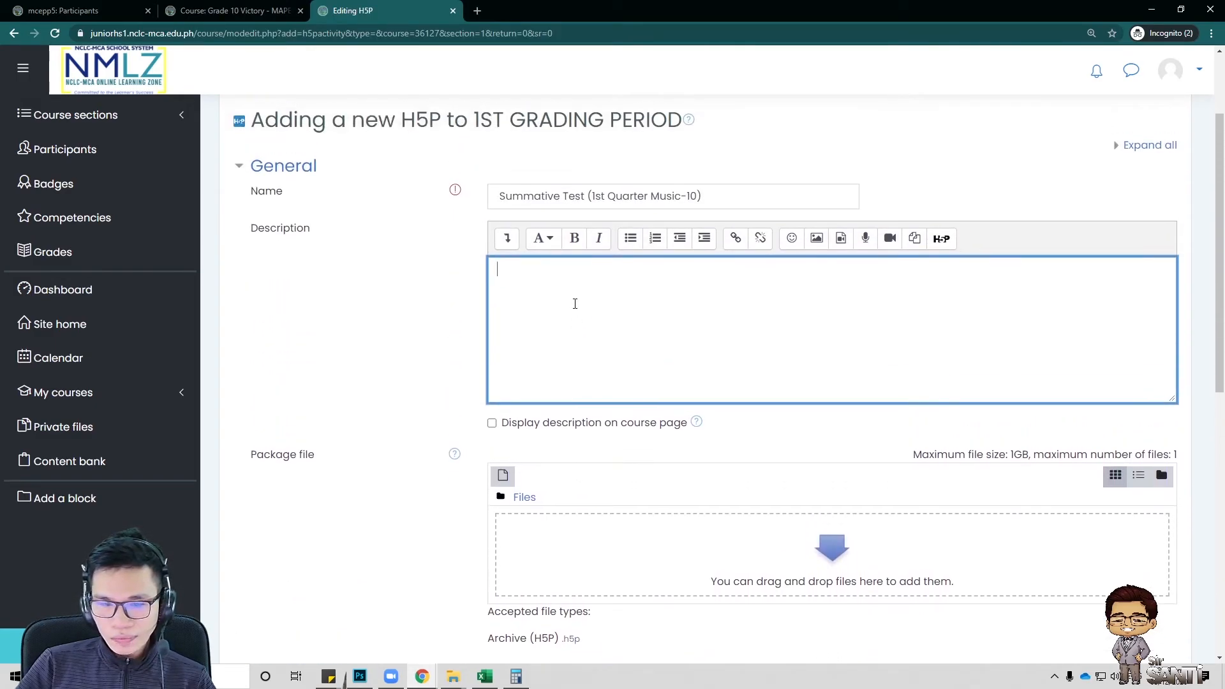
scroll(574, 303, "down", 3)
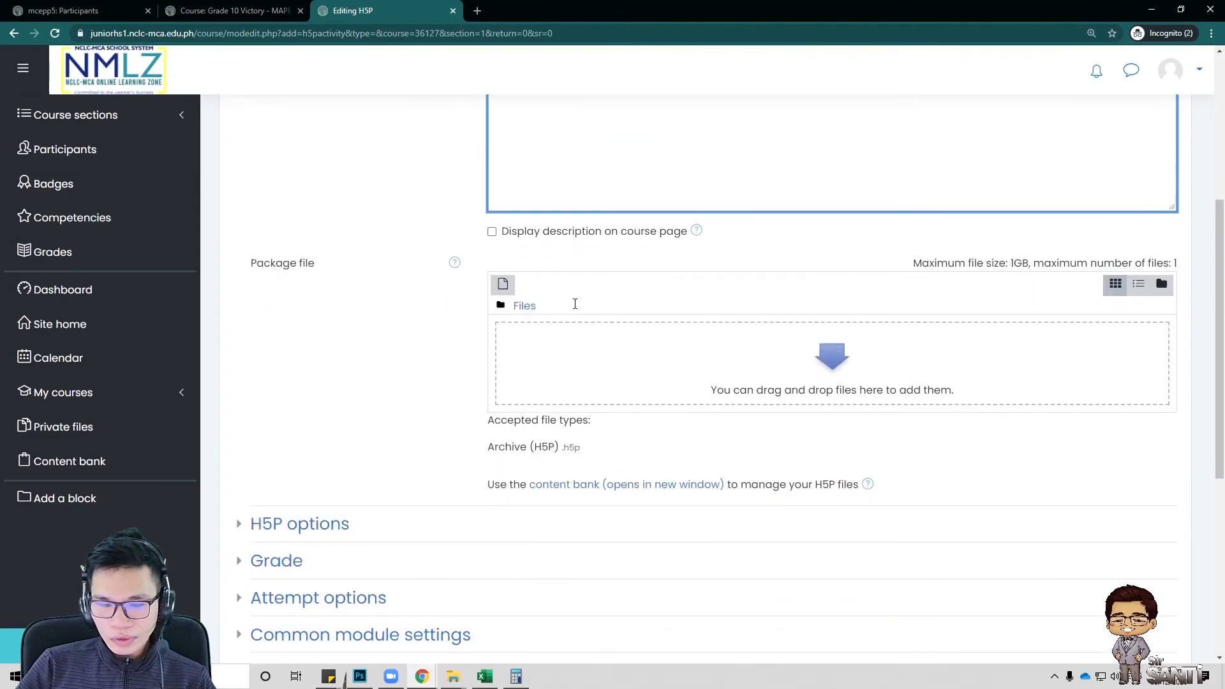
left_click(502, 285)
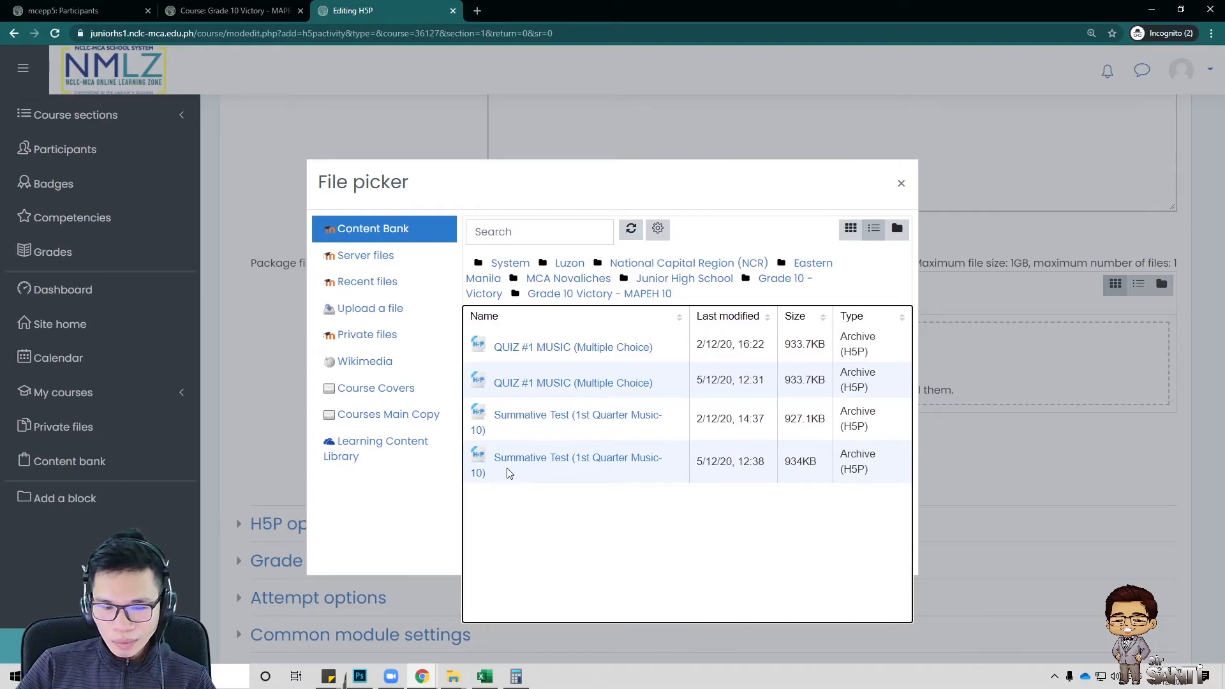
left_click(555, 462)
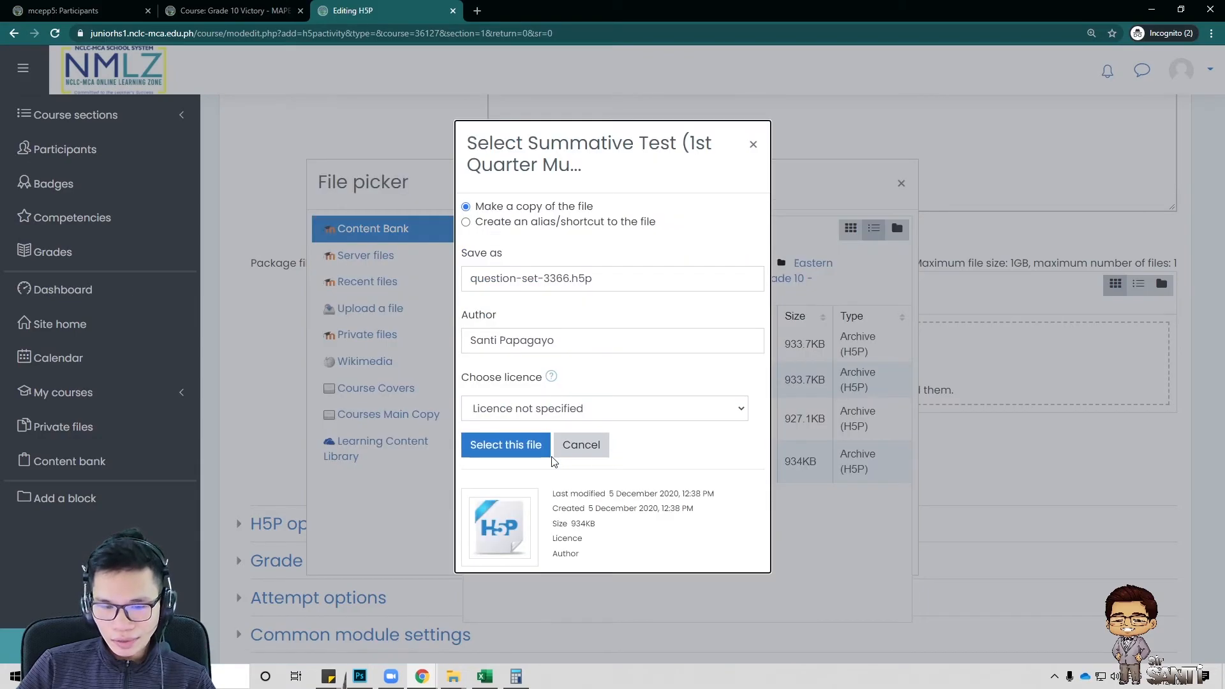
Name the package file copy summative_test_1stQ.h5p and attach it to the activity
left_click(520, 280)
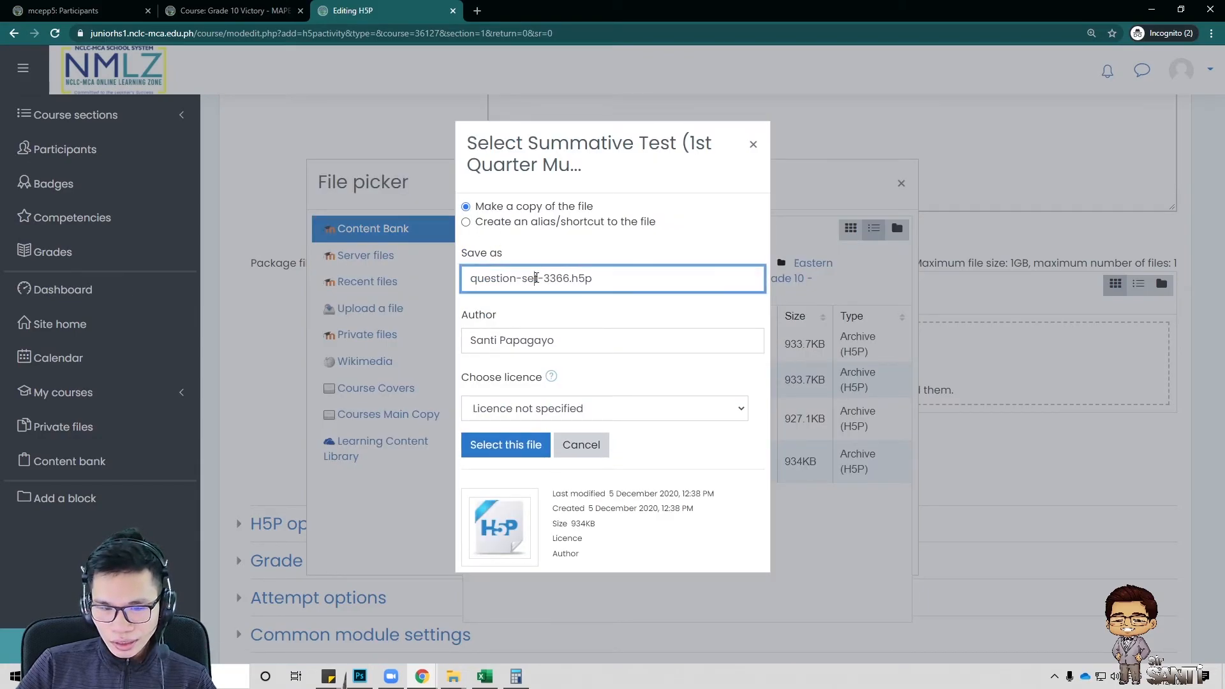
left_click_drag(570, 281, 434, 281)
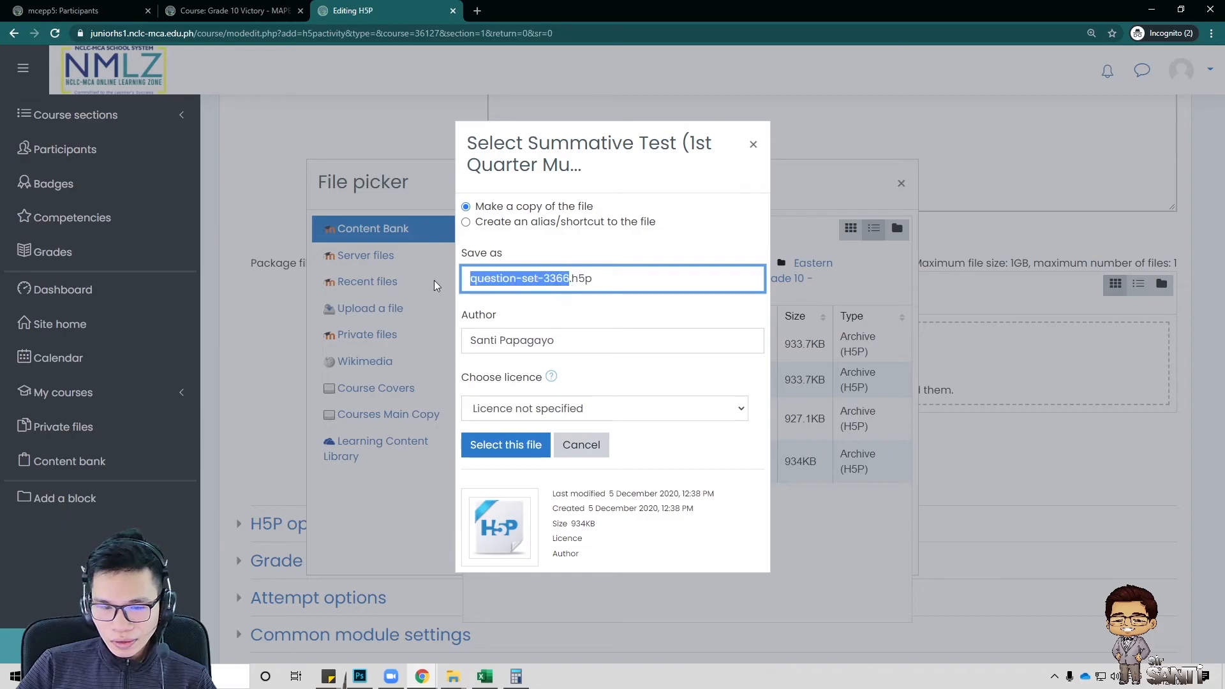
type("summativ")
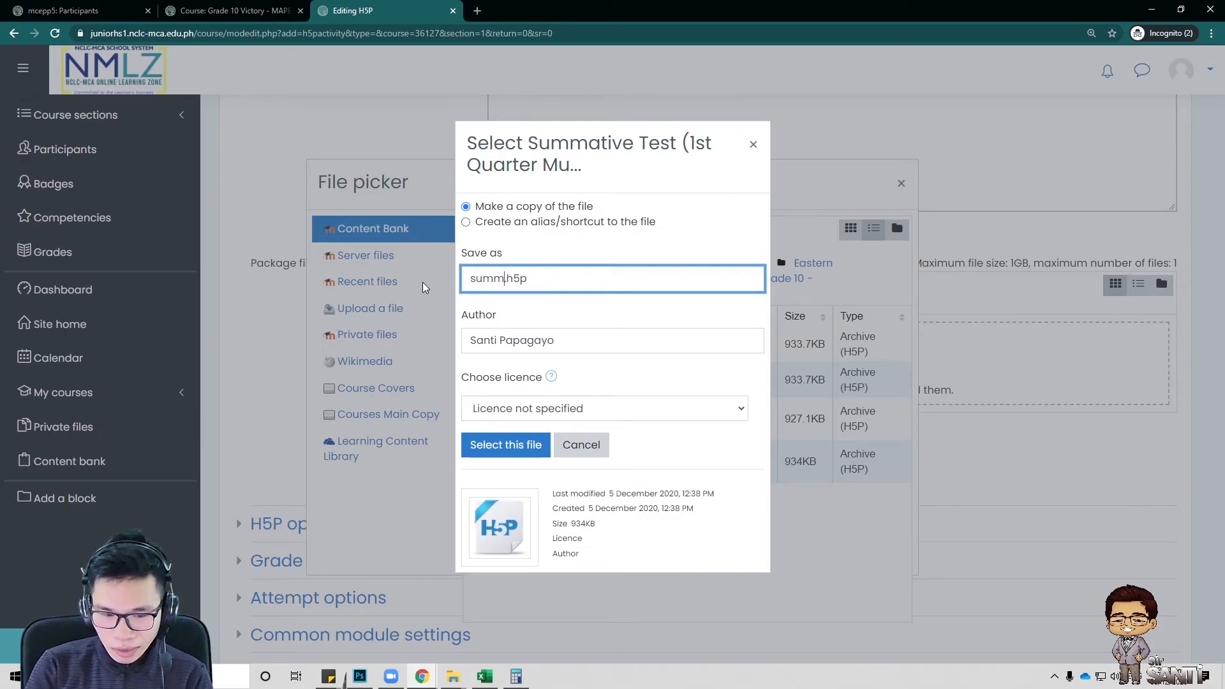
type("e_tes")
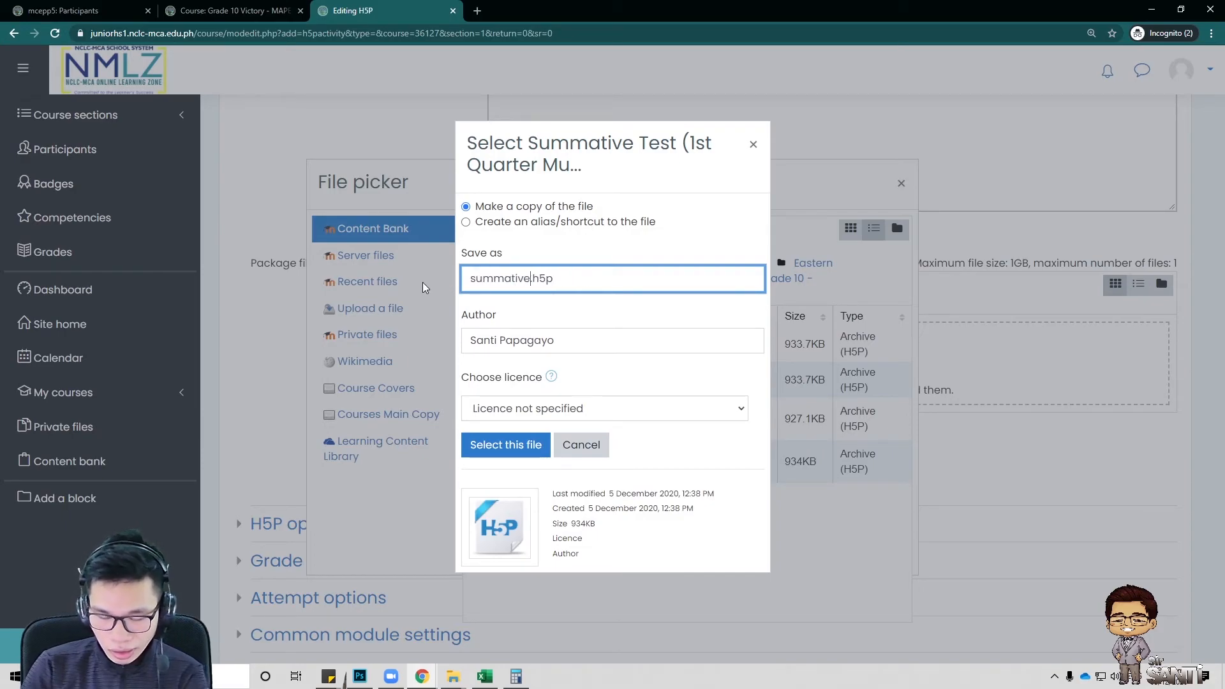
type("t_1st")
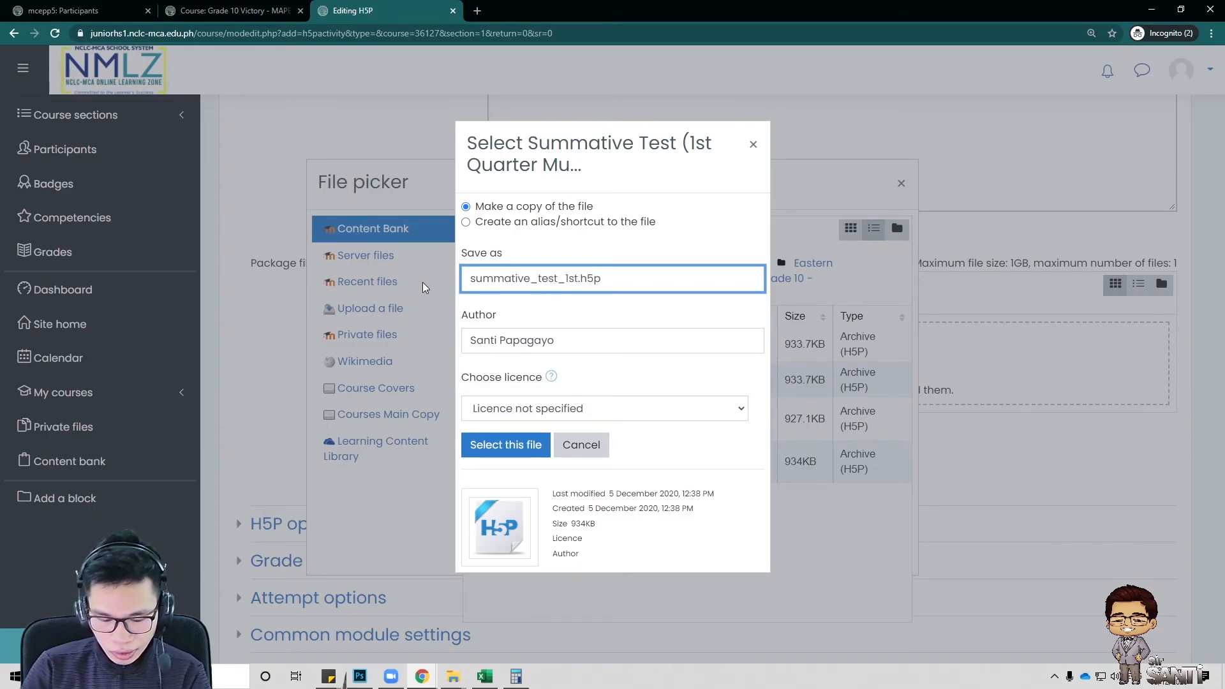
type("Q")
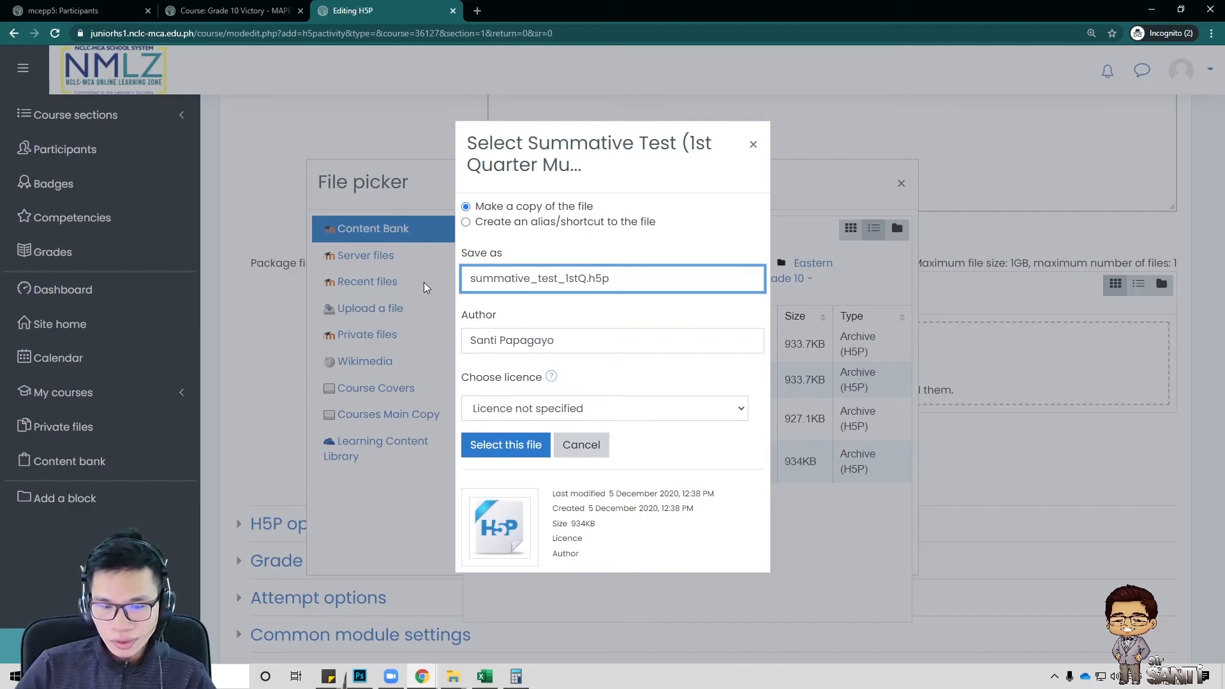
left_click(528, 445)
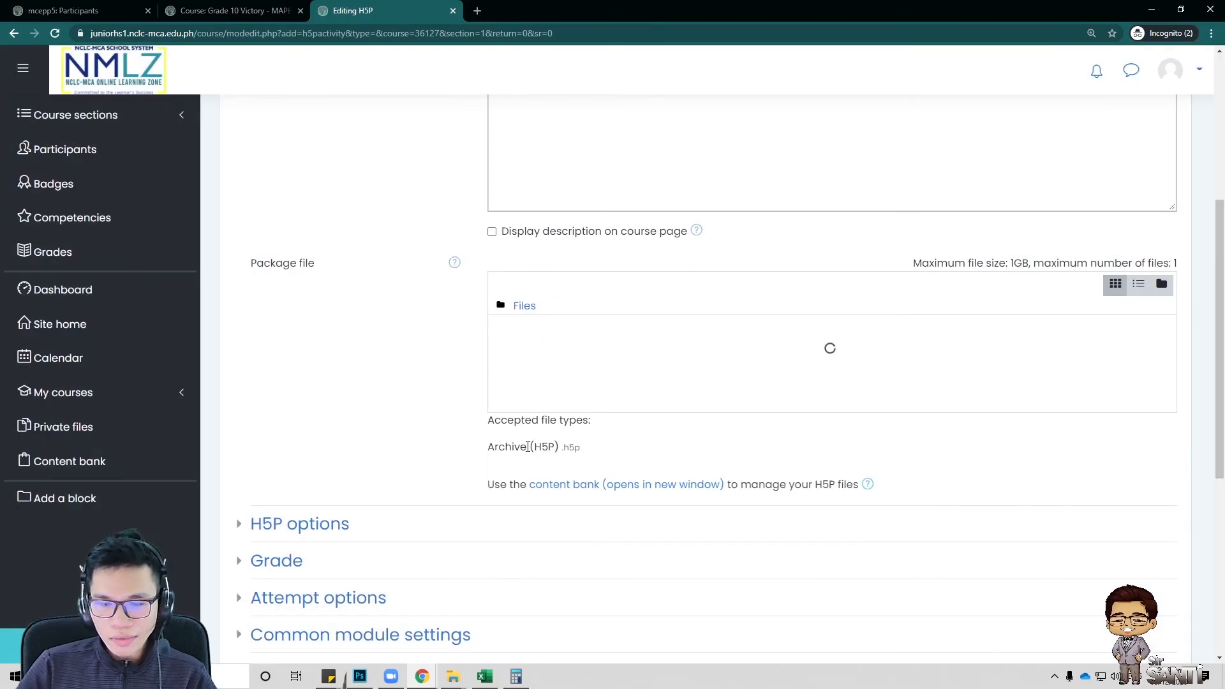
Save the new H5P activity with its remaining settings at their defaults and return to the course page
scroll(585, 359, "down", 2)
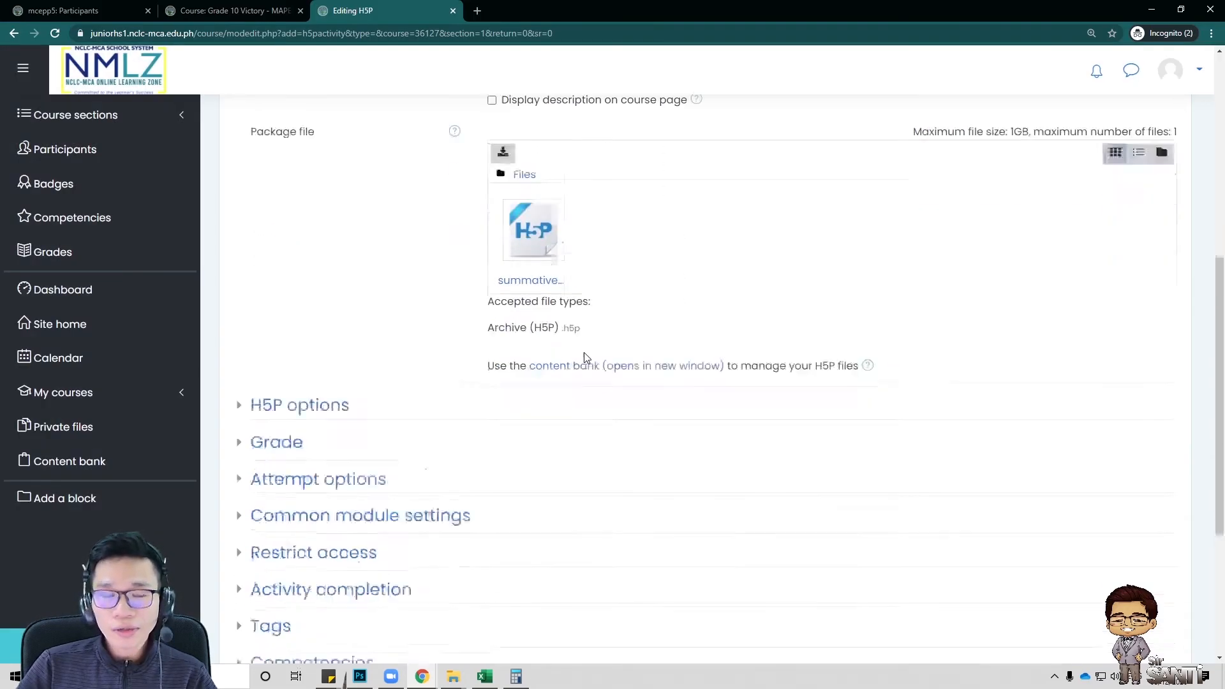
scroll(587, 357, "down", 5)
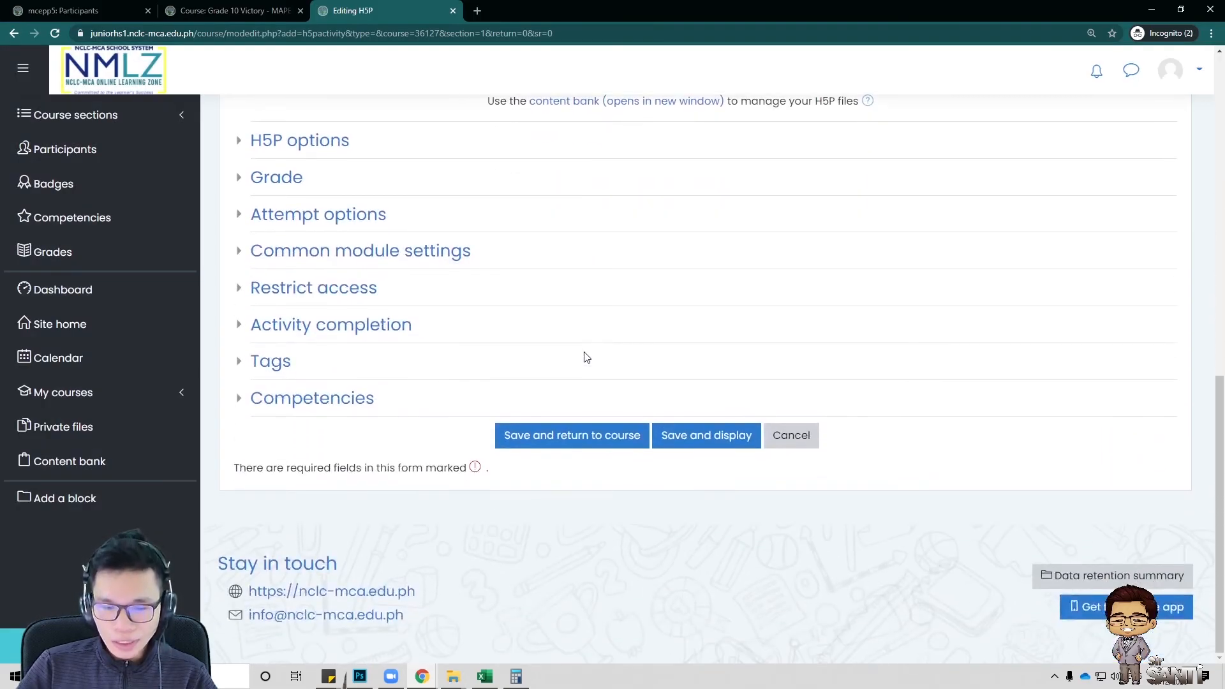
left_click(609, 444)
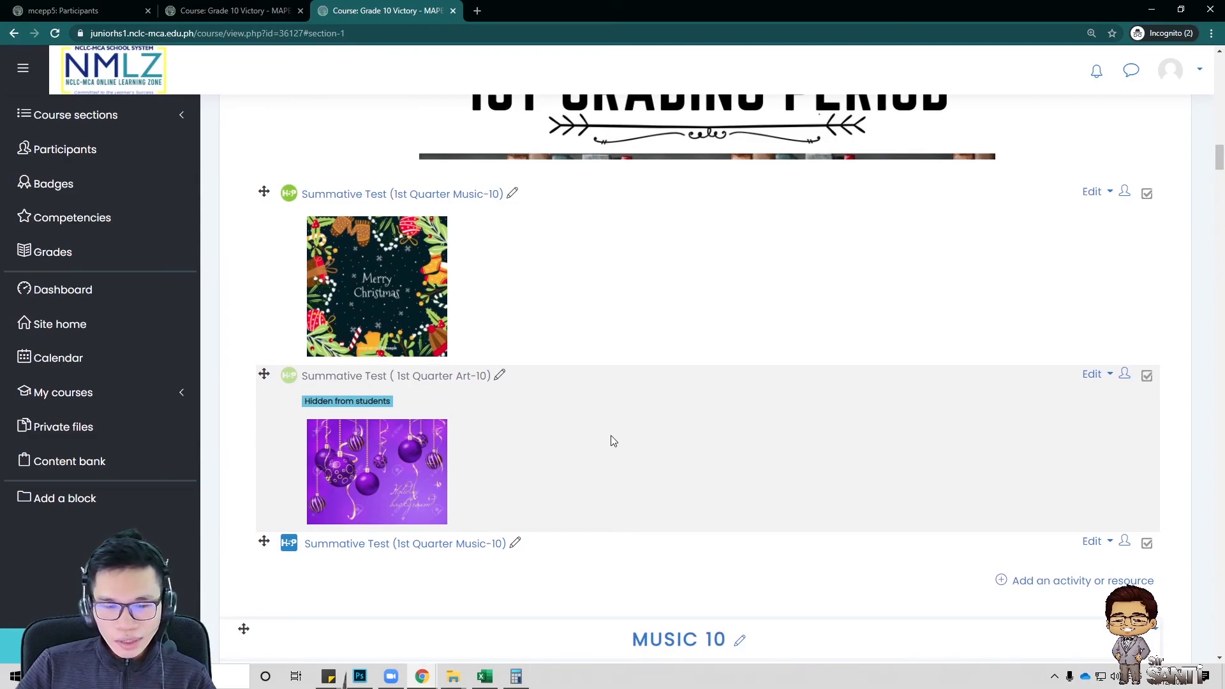
Move the new Summative Test (1st Quarter Music-10) to the start of 1ST GRADING PERIOD and delete the old Interactive Content version
scroll(612, 439, "down", 2)
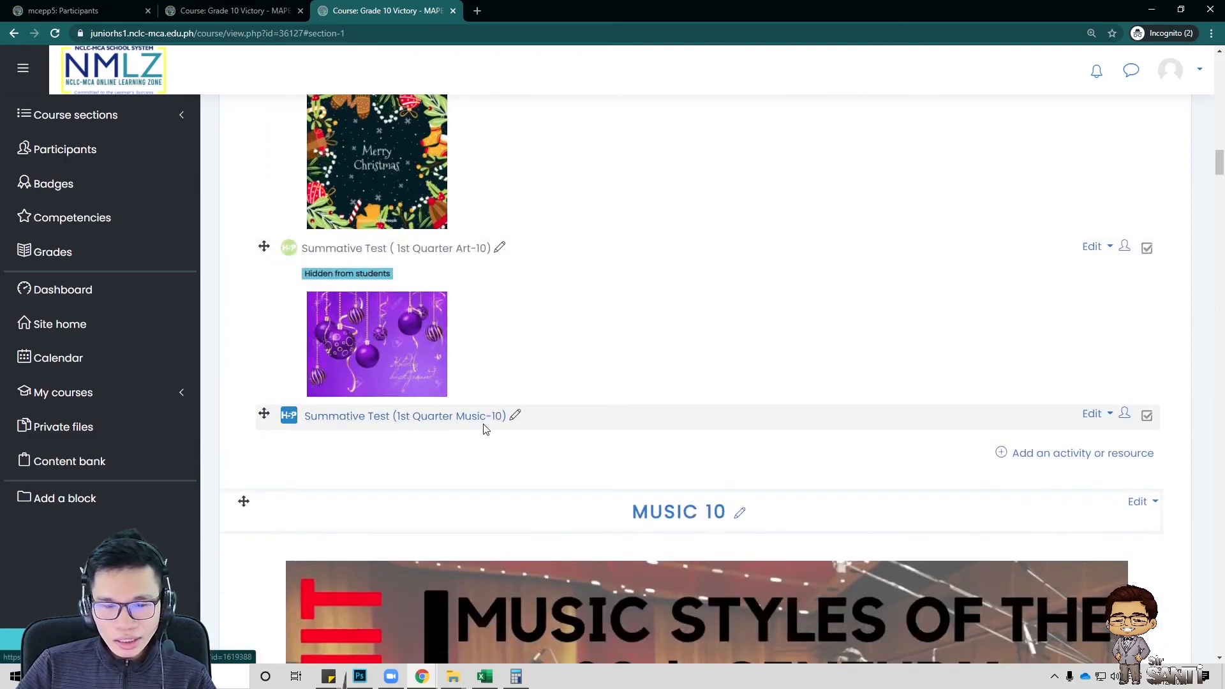
scroll(485, 429, "up", 2)
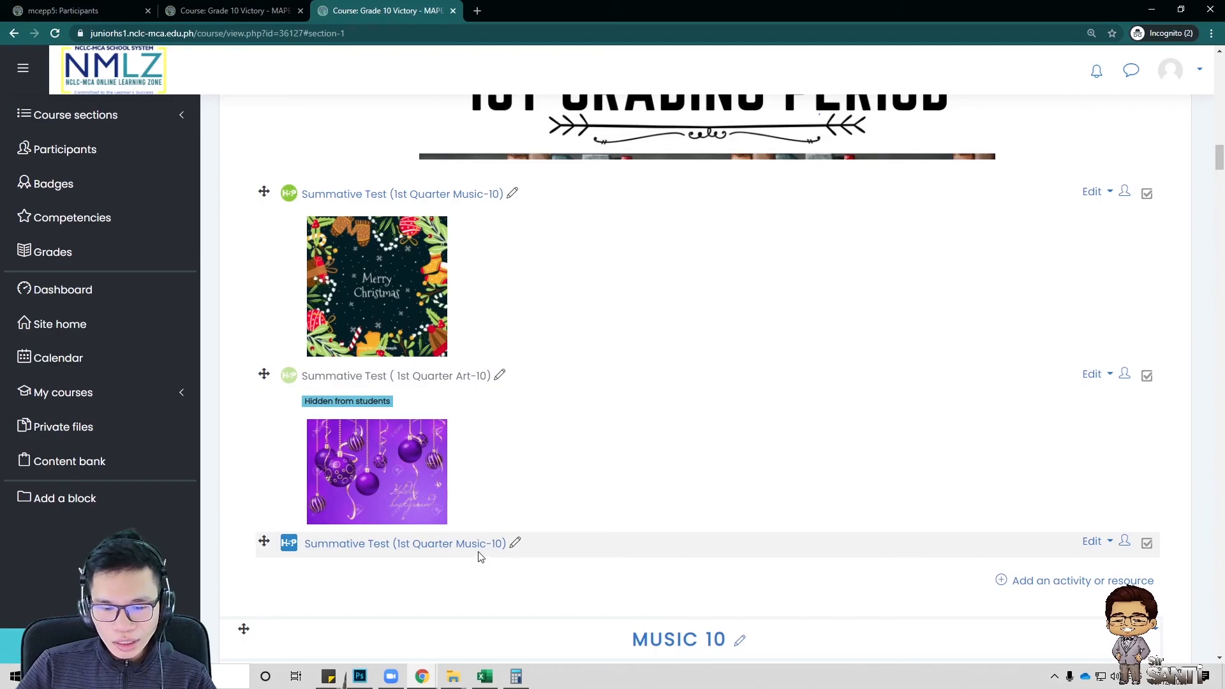
left_click_drag(264, 541, 264, 193)
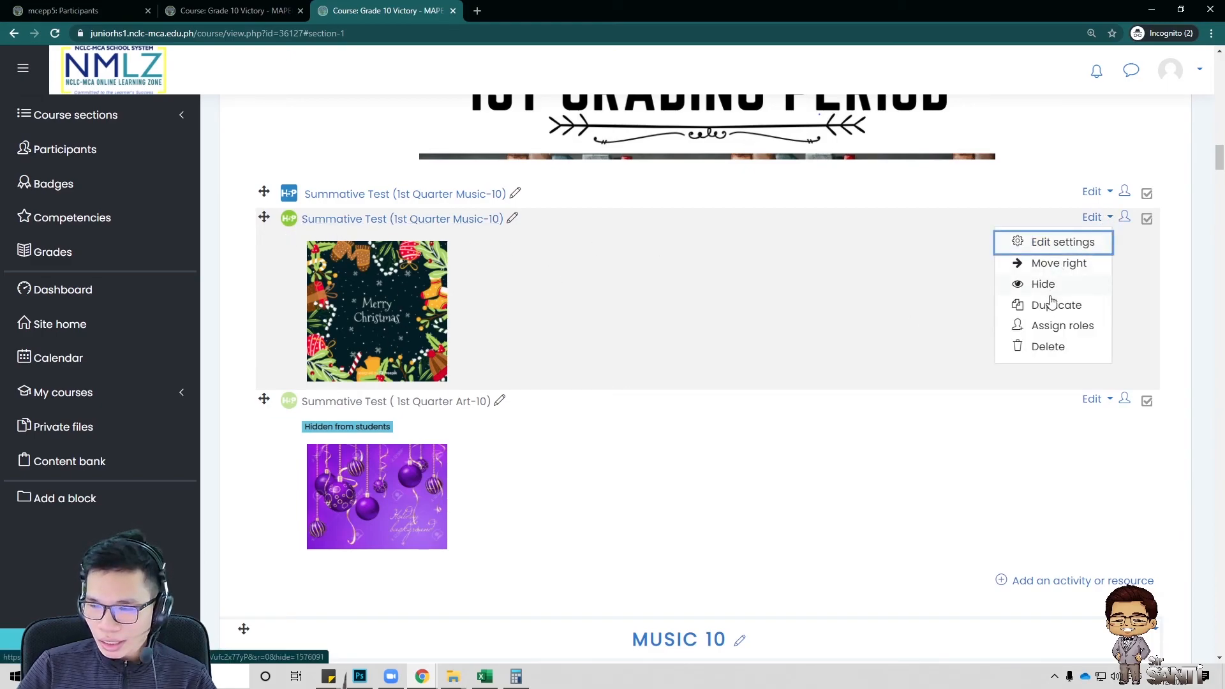
left_click(1048, 347)
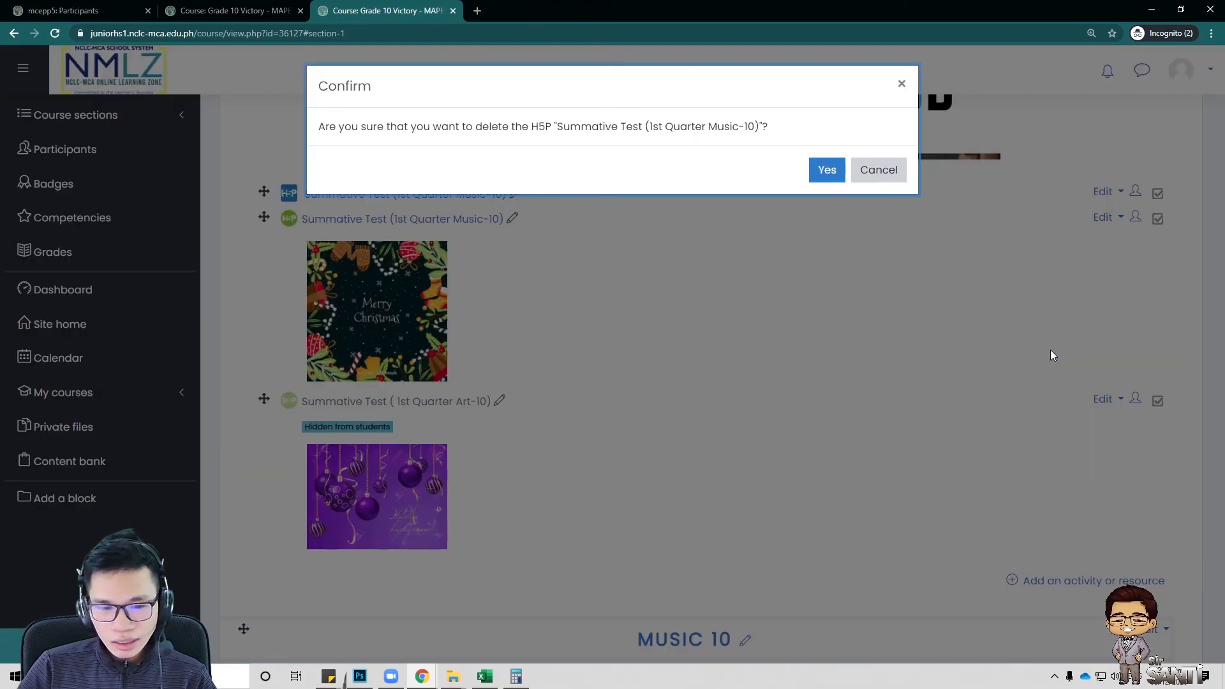
left_click(826, 170)
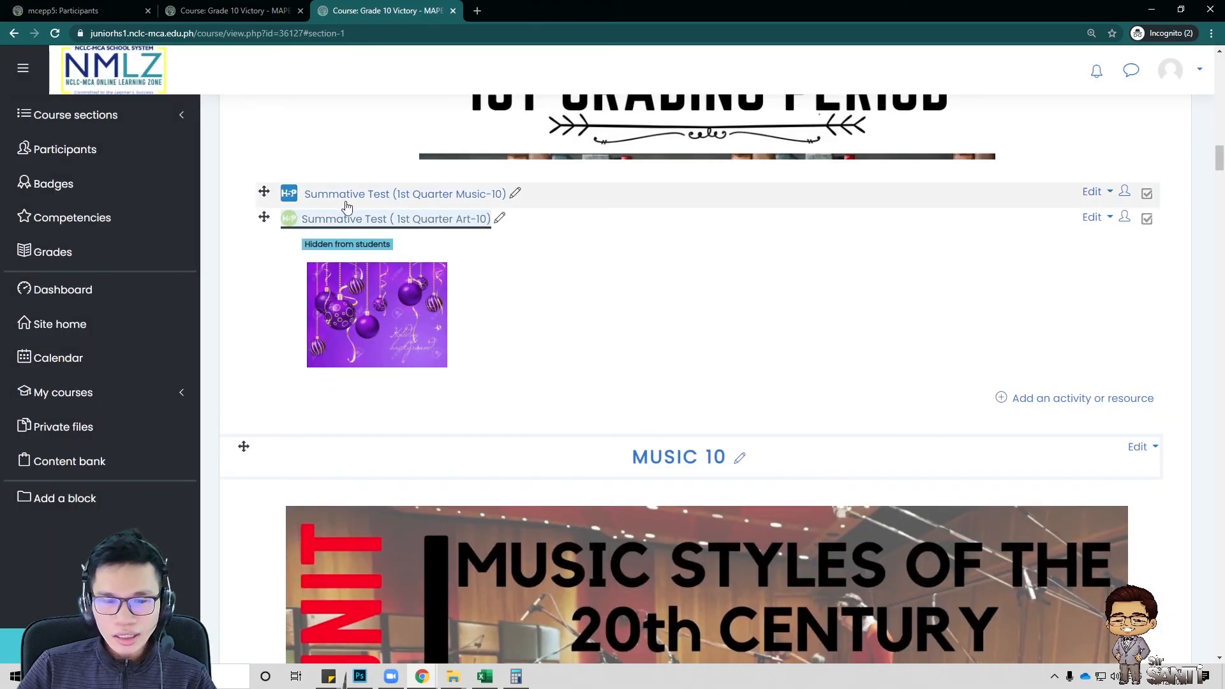
Open the new Summative Test (1st Quarter Music-10) activity and page through its questions in preview without answering
left_click(371, 200)
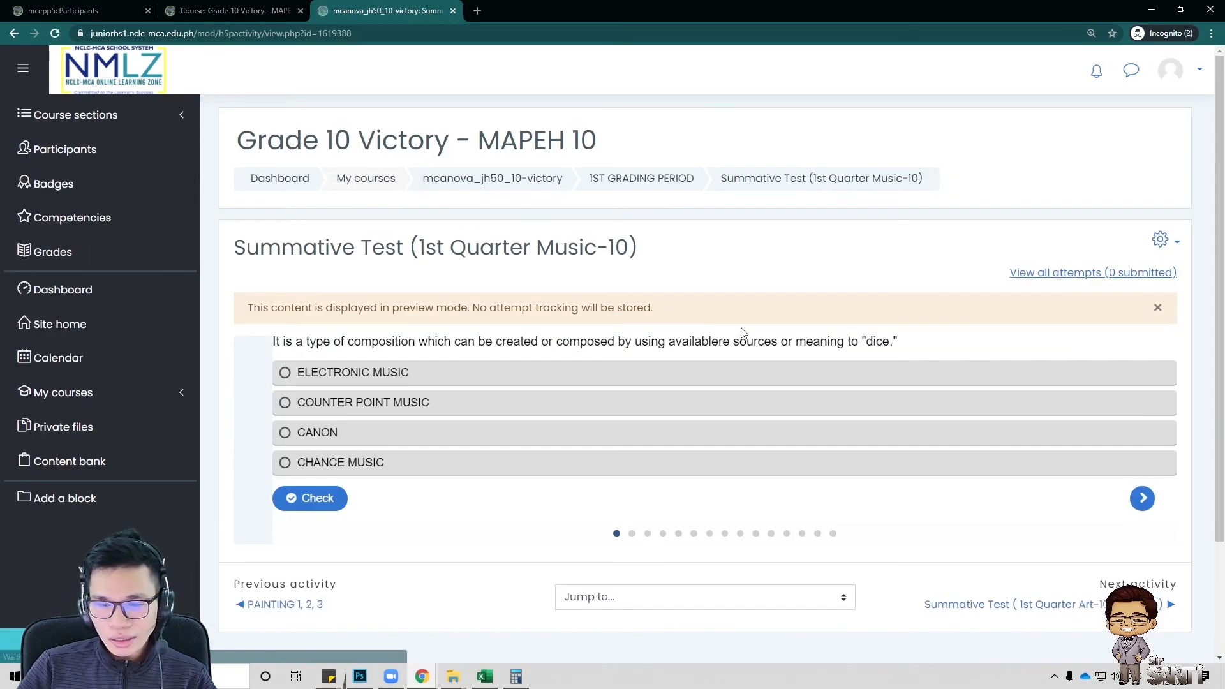
left_click(1142, 498)
left_click(1142, 498)
left_click(1142, 499)
left_click(1143, 498)
left_click(1142, 499)
left_click(1142, 498)
left_click(1142, 499)
left_click(1143, 498)
left_click(1142, 498)
left_click(1142, 499)
left_click(1142, 498)
left_click(1142, 498)
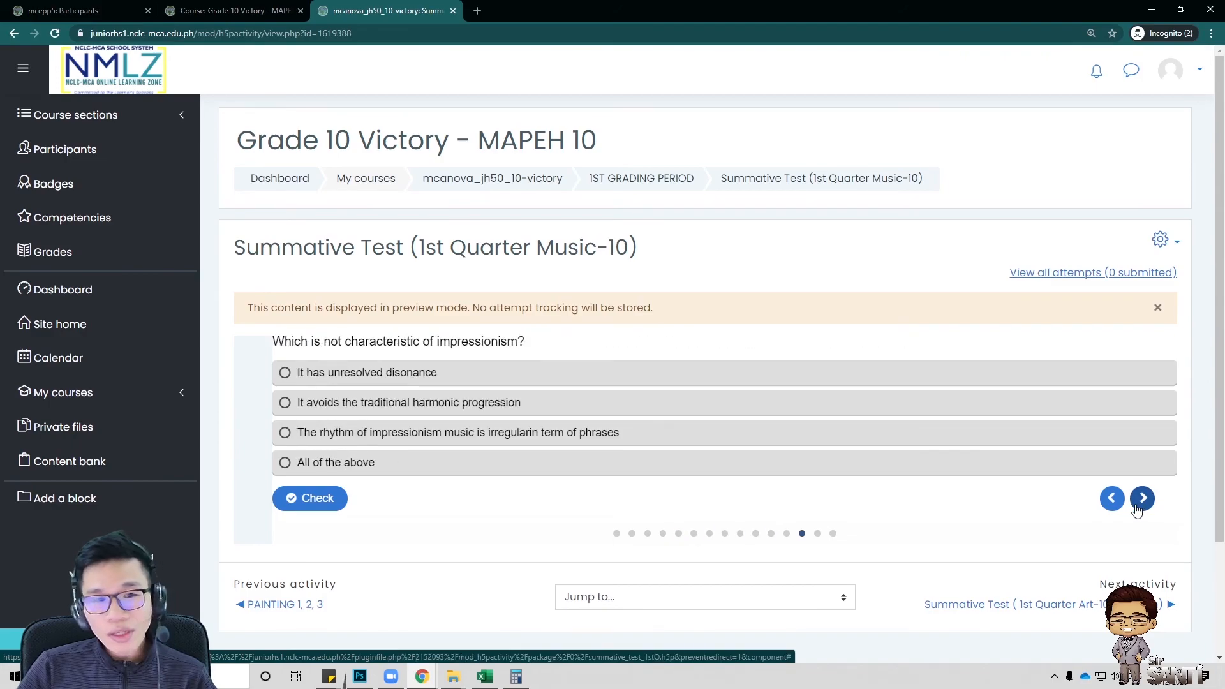